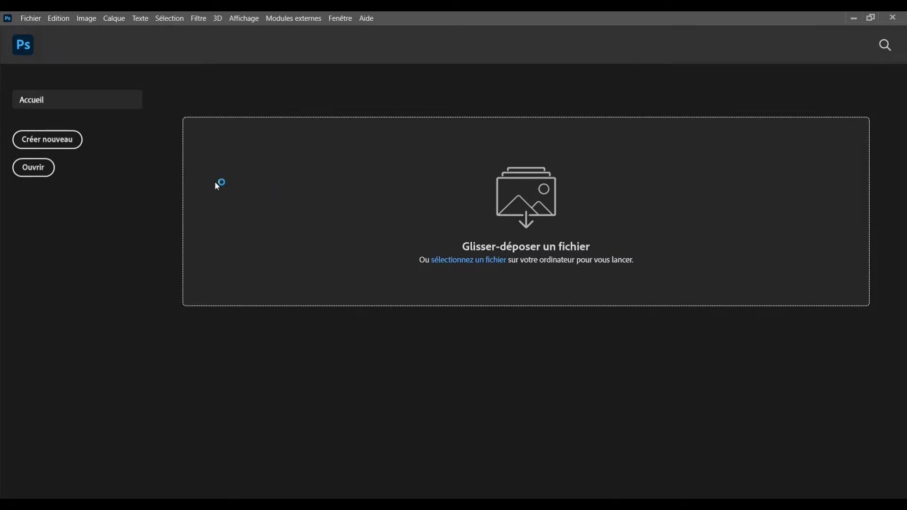
Start a new document from the home screen, showing the 16 × 12 cm preset.
left_click(50, 141)
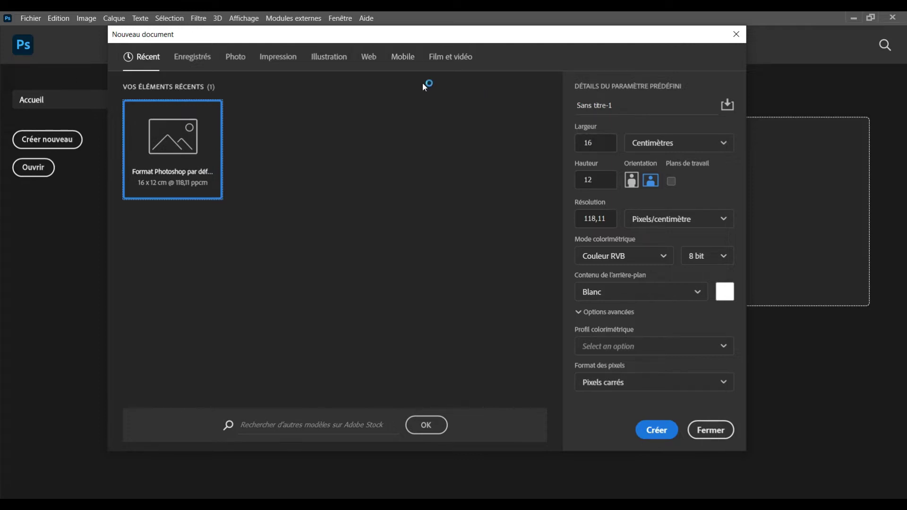
Set the document size to 10 × 10 cm at 300 pixels/cm resolution.
left_click(599, 144)
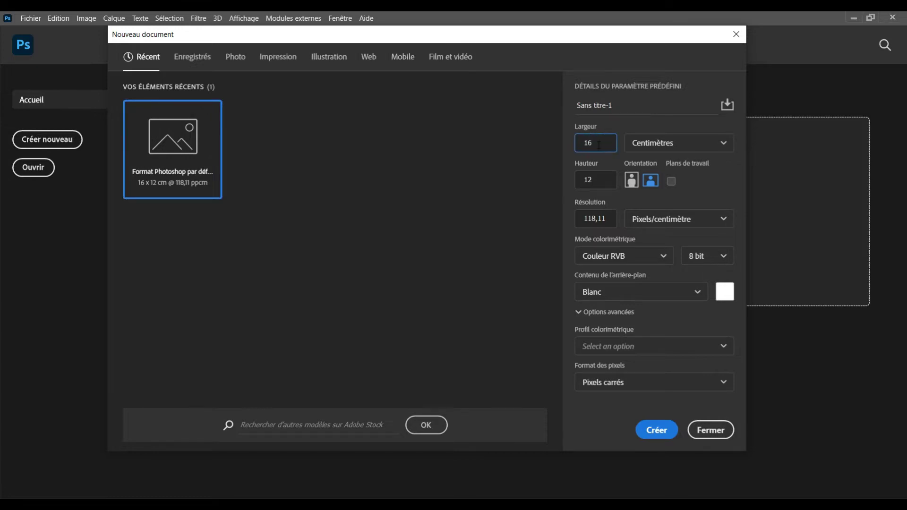
key("BackSpace")
type("0")
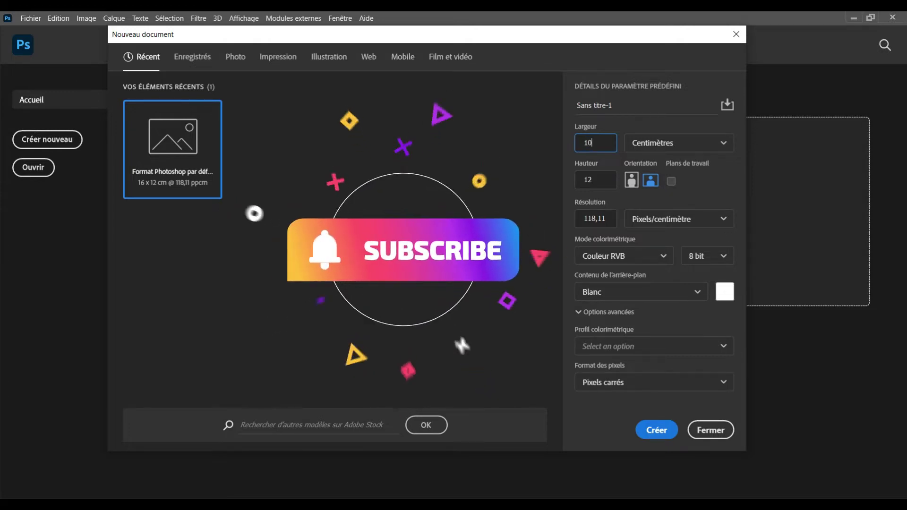
left_click(604, 176)
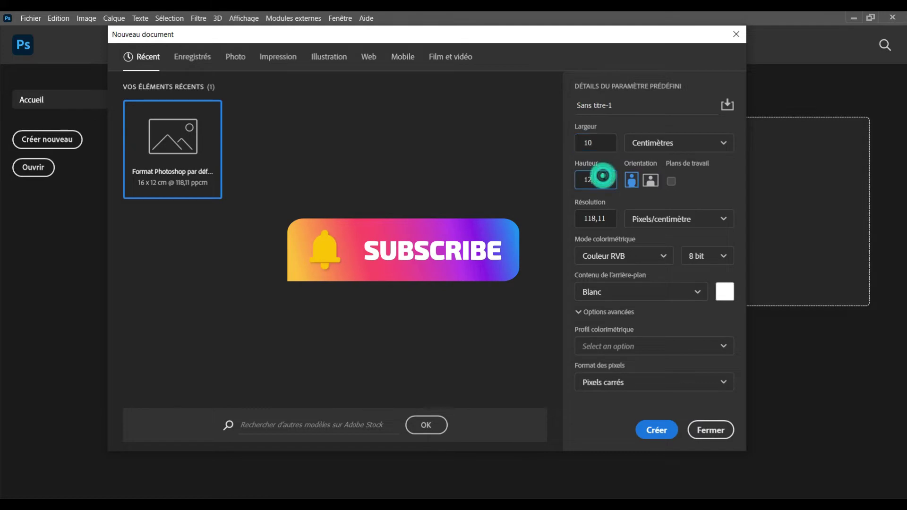
key("BackSpace")
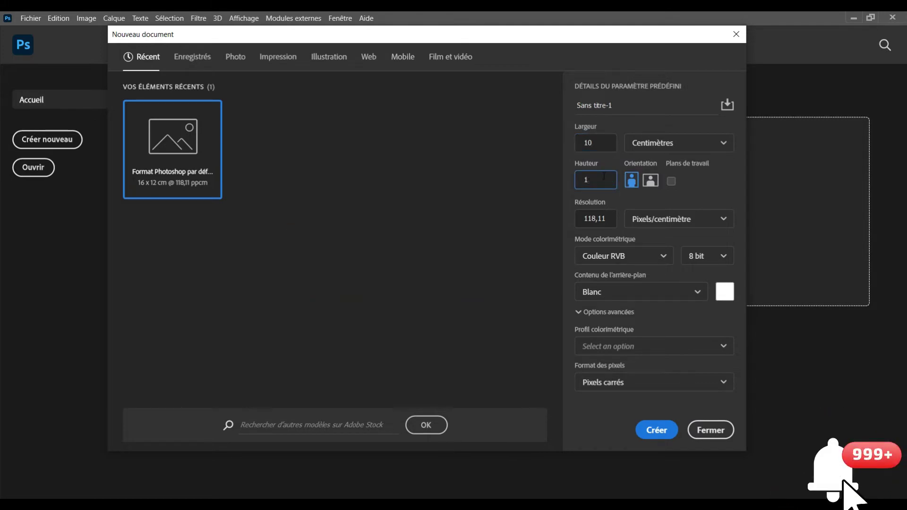
type("0")
left_click(604, 218)
type("300")
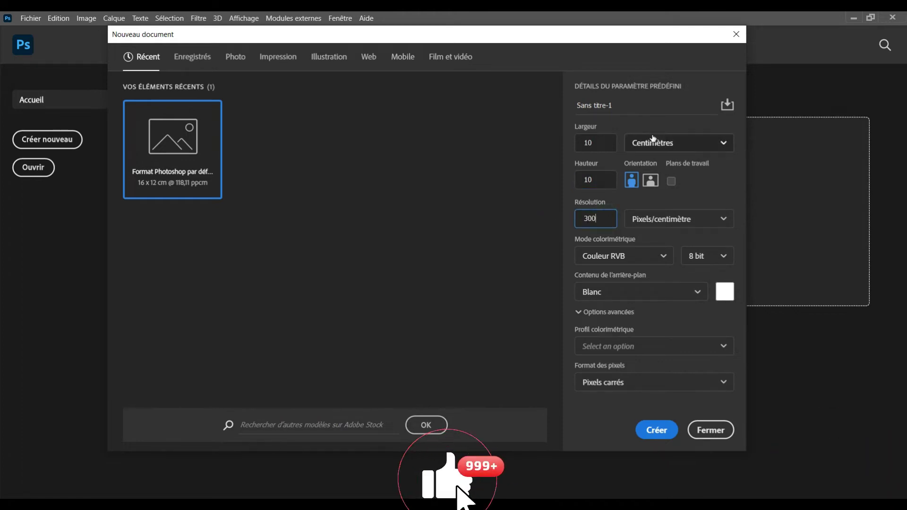
Name the document DEYENYTE and create it.
left_click(616, 105)
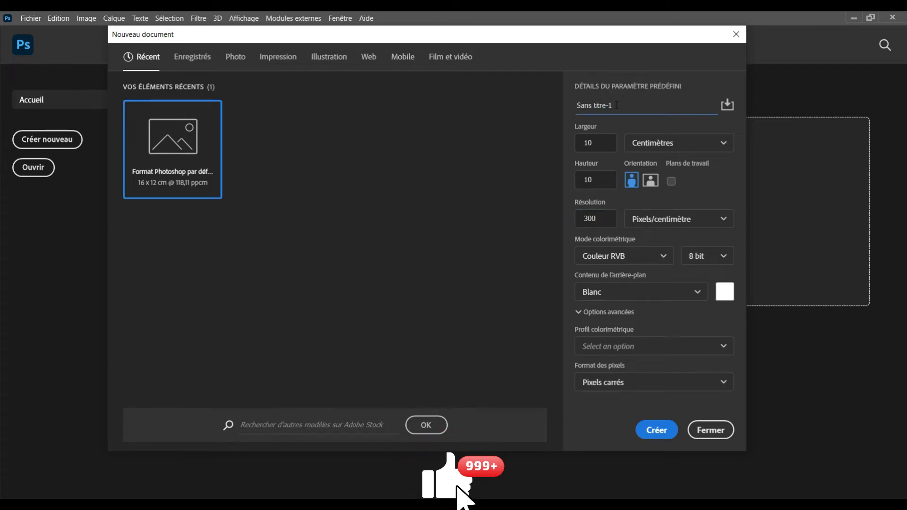
key("BackSpace")
key("BackSpace")
key("BackSpace")
key("BackSpace")
key("BackSpace")
key("BackSpace")
key("BackSpace")
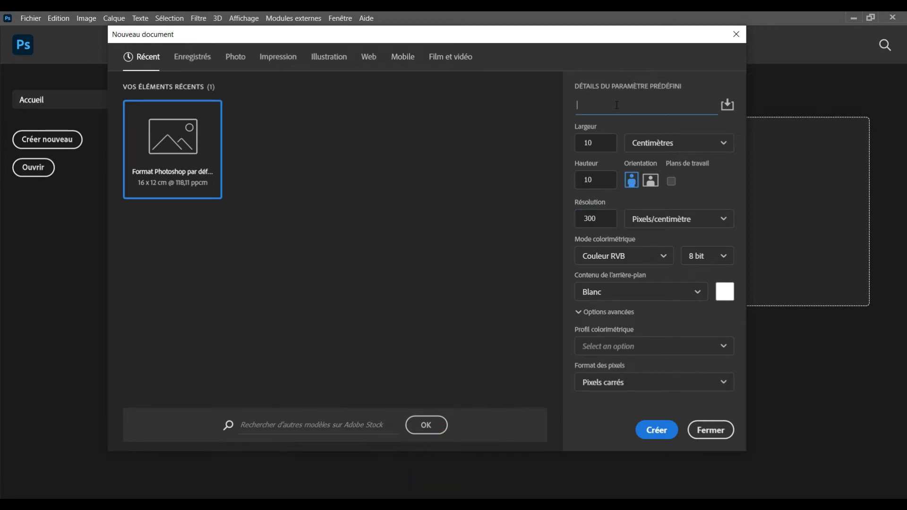
type("D")
type("EYENYE")
key("BackSpace")
type("TE")
left_click(657, 431)
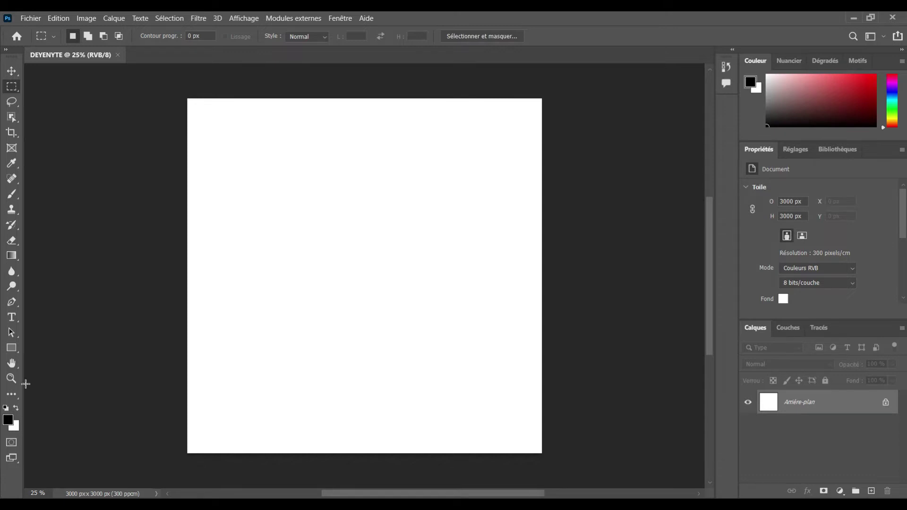
Fit the blank DEYENYTE canvas to the window, select the Move tool, and open the Fichier menu.
double_click(12, 363)
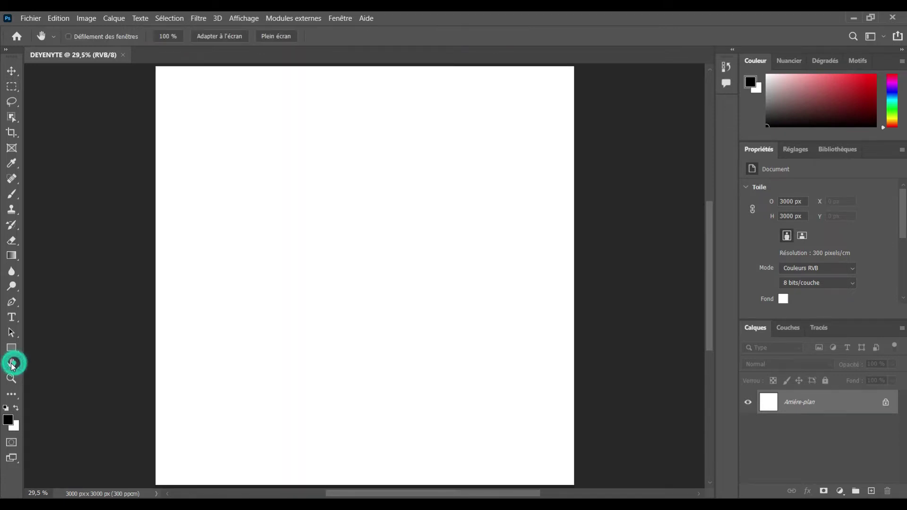
left_click(12, 72)
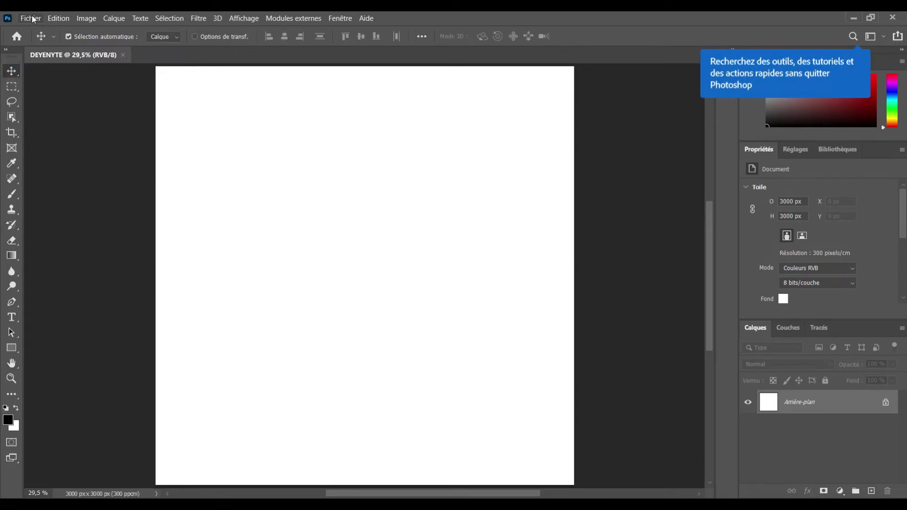
left_click(32, 18)
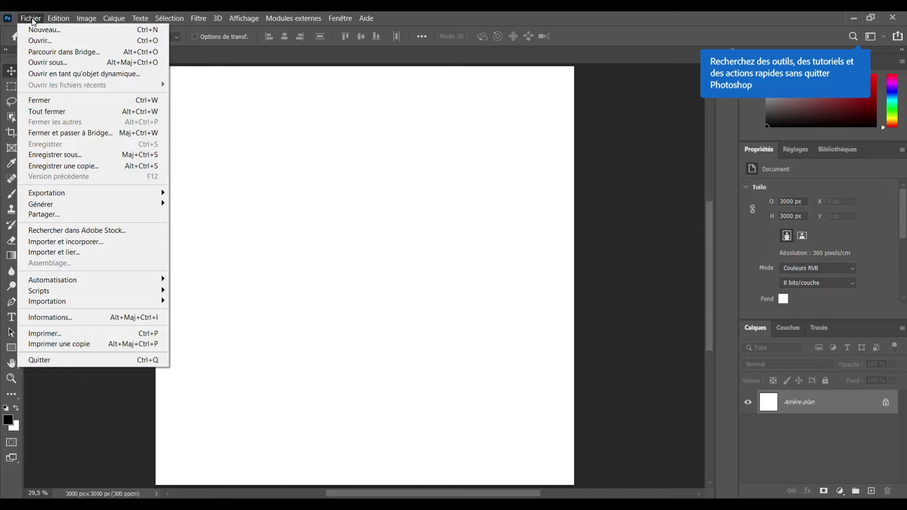
Open the woman-in-hat jpg from Bureau > DCOM > SEPTEMBRE > 1 septembre.
left_click(39, 42)
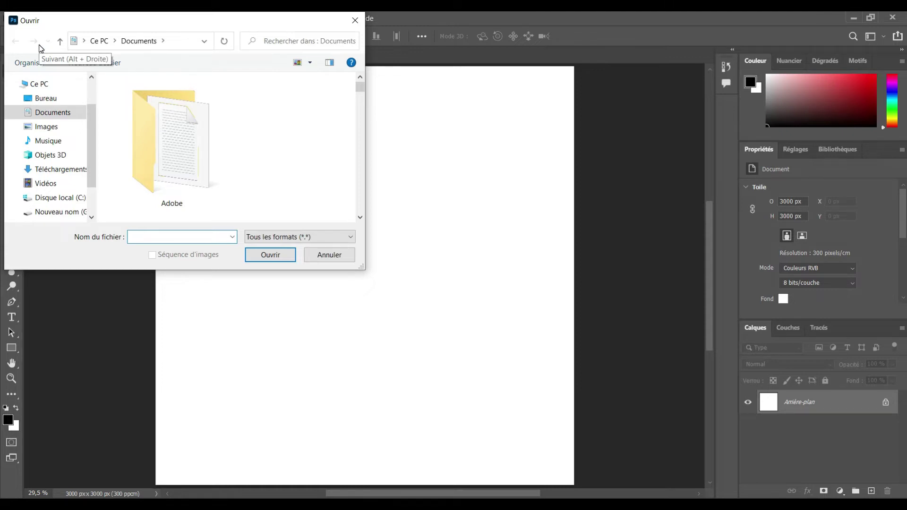
mouse_move(60, 169)
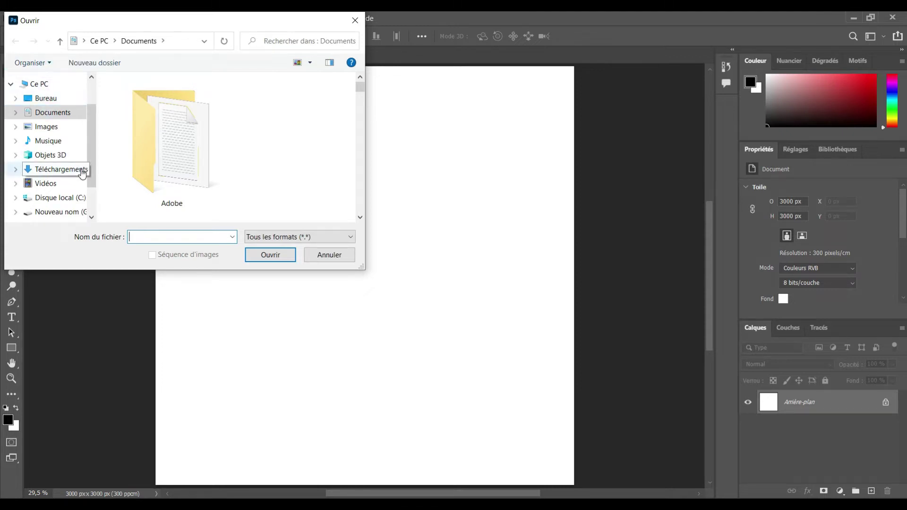
left_click(47, 100)
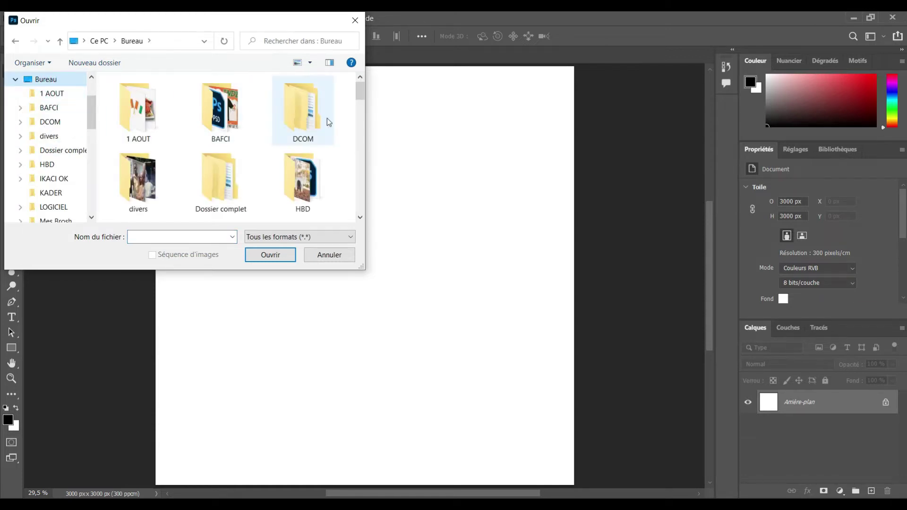
double_click(316, 115)
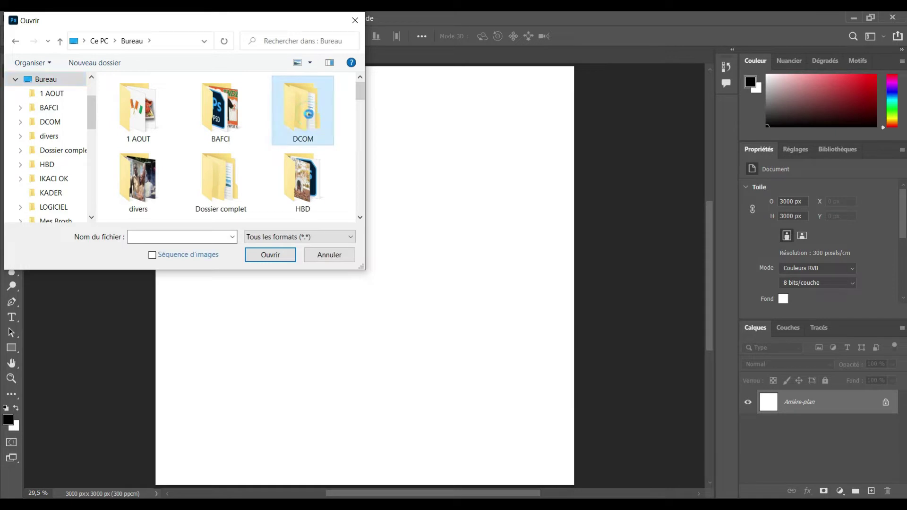
double_click(274, 105)
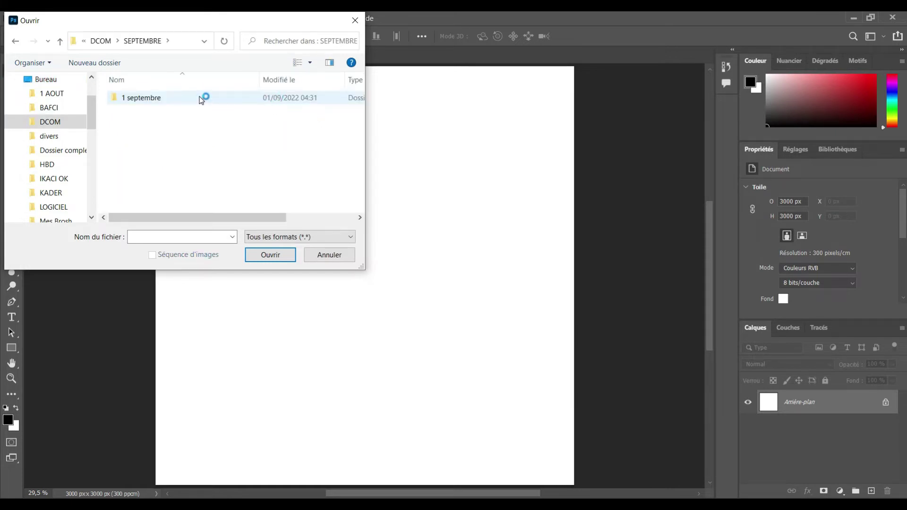
double_click(201, 98)
left_click(148, 99)
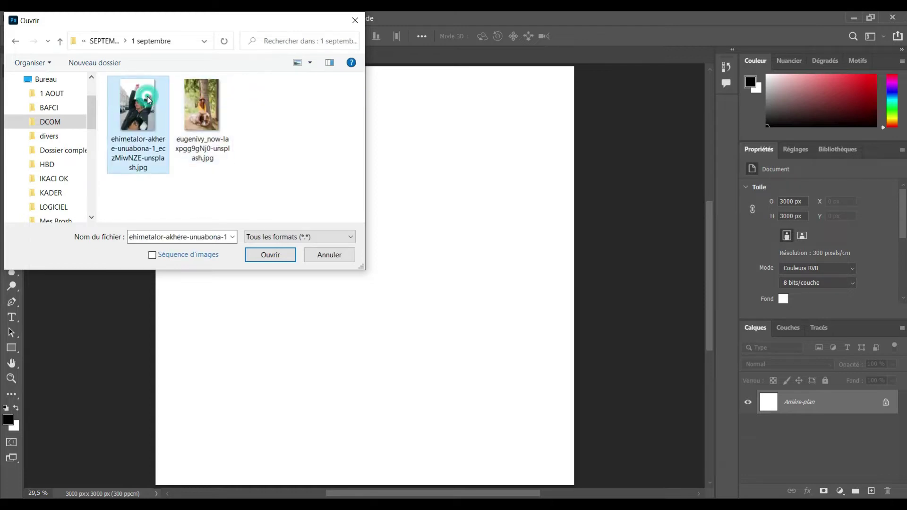
left_click(271, 258)
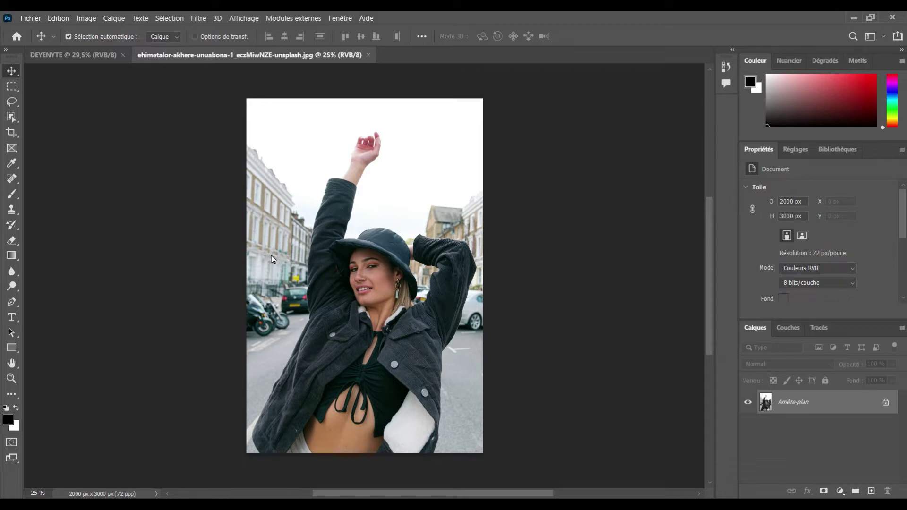
Select the woman with the Quick Selection tool's Sélectionner un sujet.
left_click(10, 118)
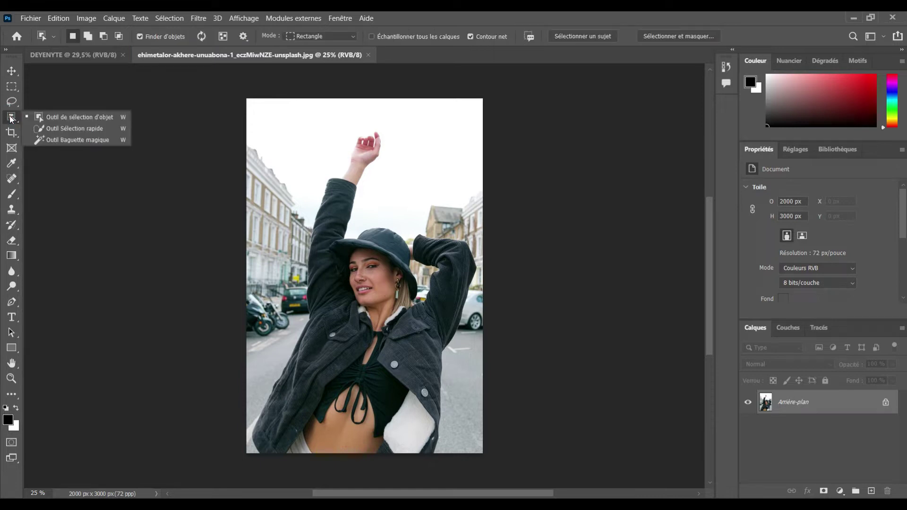
left_click(88, 128)
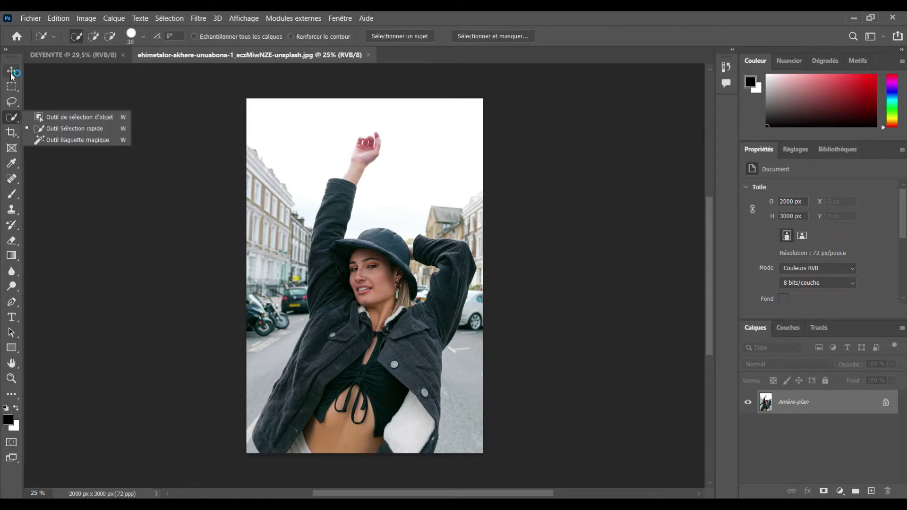
left_click(89, 128)
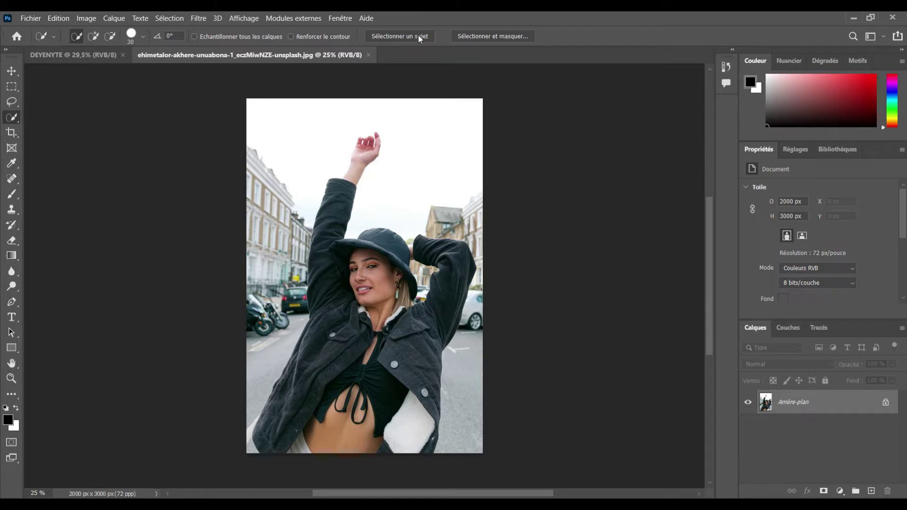
left_click(401, 37)
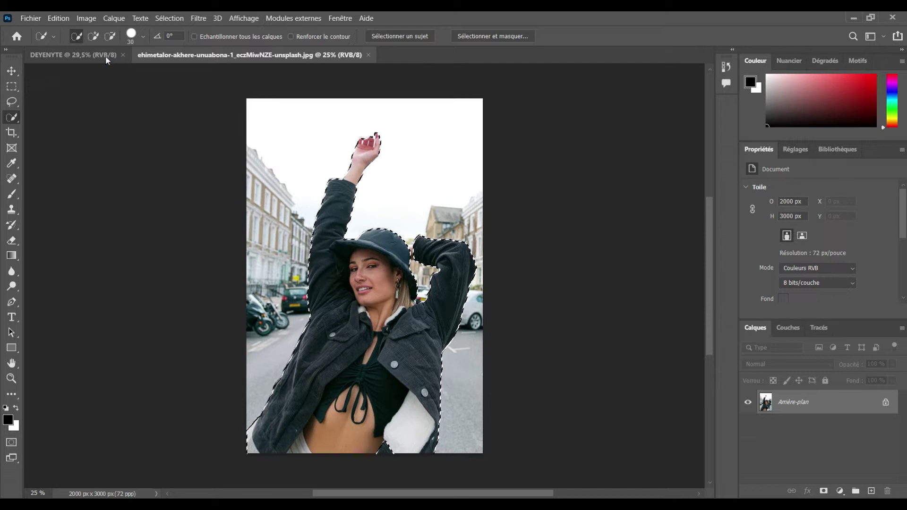
Add the photo's bottom edge to the selection and copy the woman onto a new layer.
left_click(94, 37)
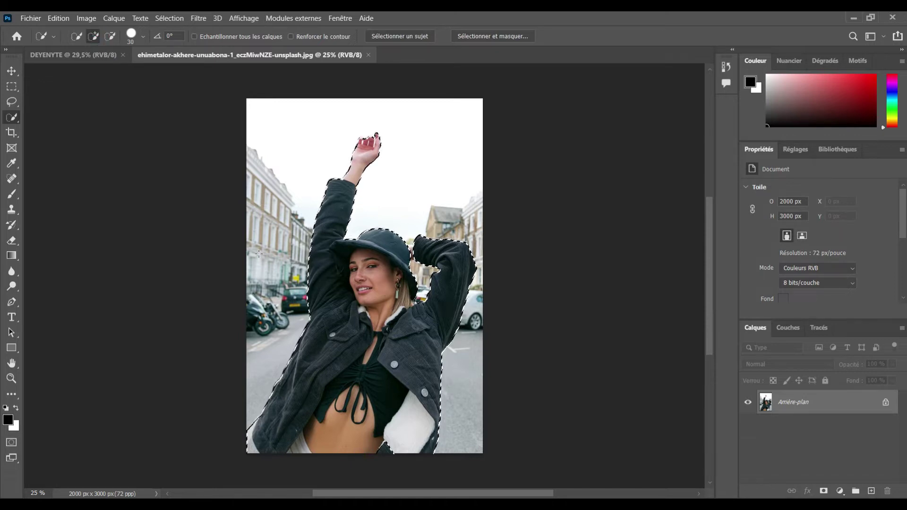
left_click(382, 454)
key("ctrl+plus")
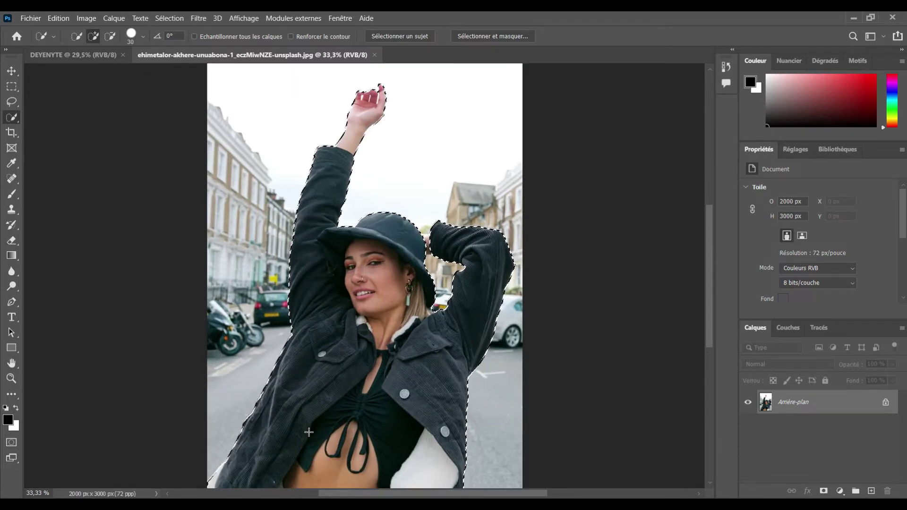
key("ctrl+plus")
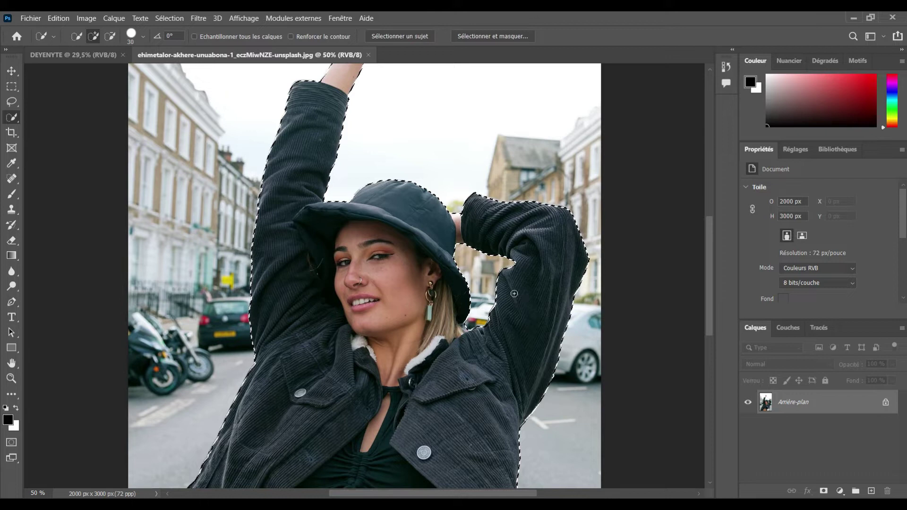
key("ctrl+j")
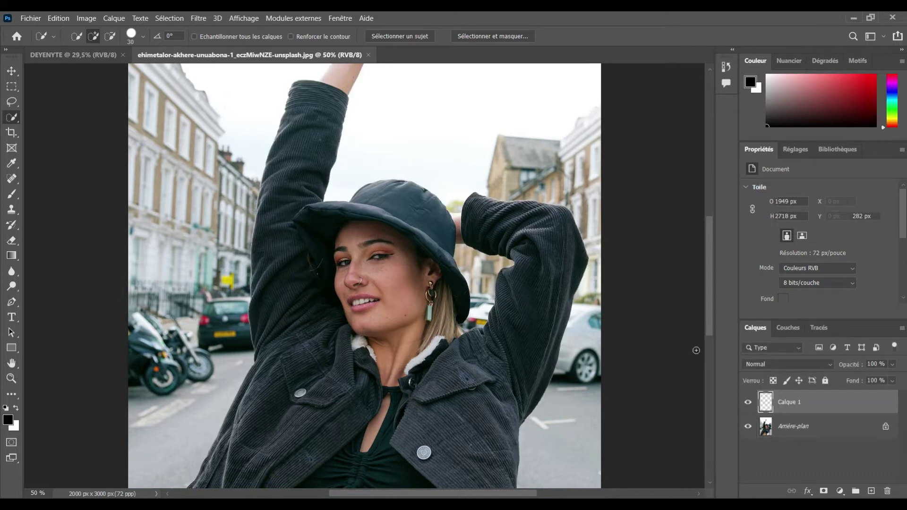
Hide the Arrière-plan street background to check the cut-out, zoom out, and pick the Move tool.
left_click(831, 431)
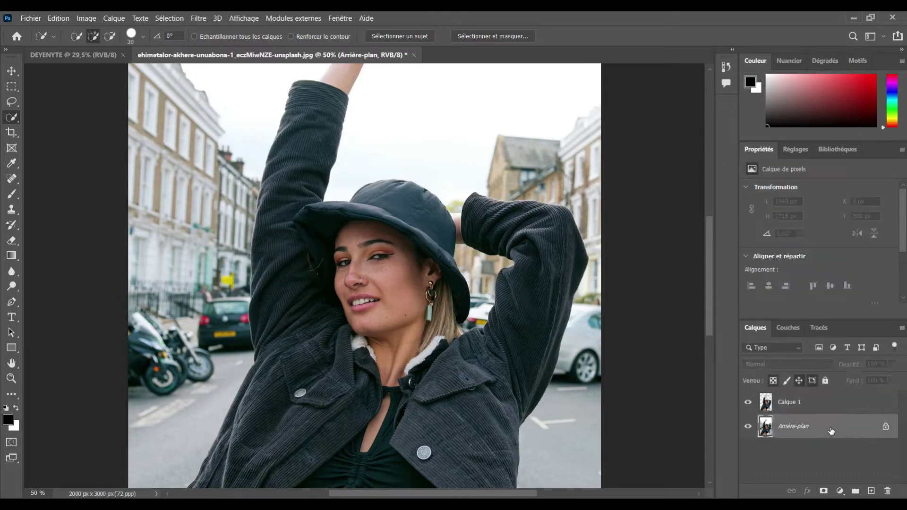
left_click(748, 426)
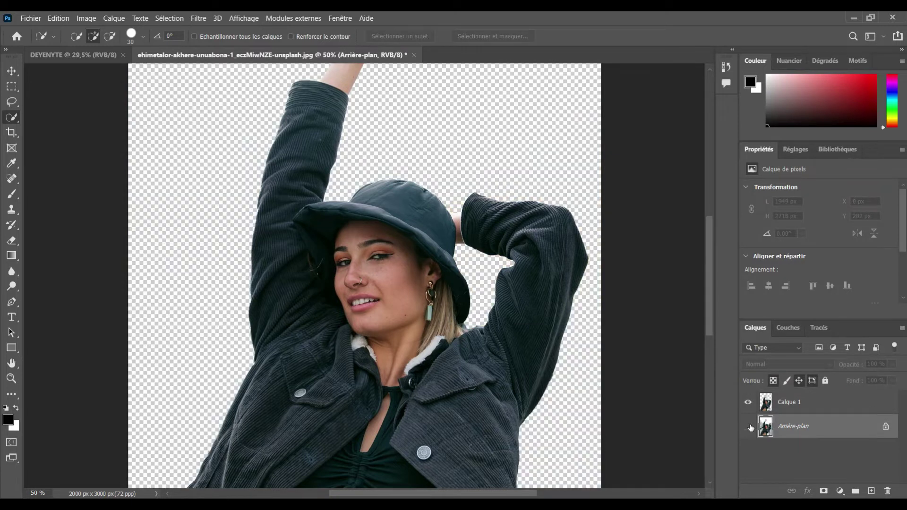
left_click(748, 426)
left_click(749, 427)
key("ctrl+minus")
key("ctrl+minus")
key("ctrl+minus")
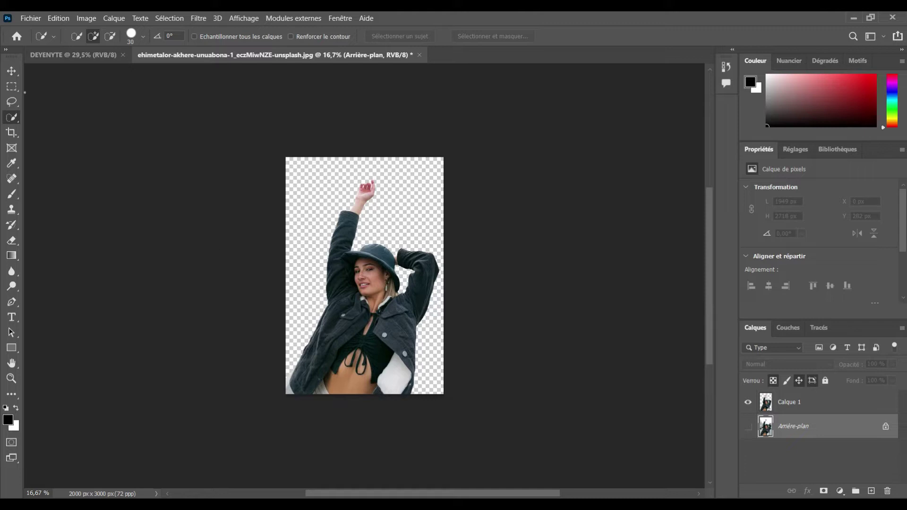
left_click(12, 71)
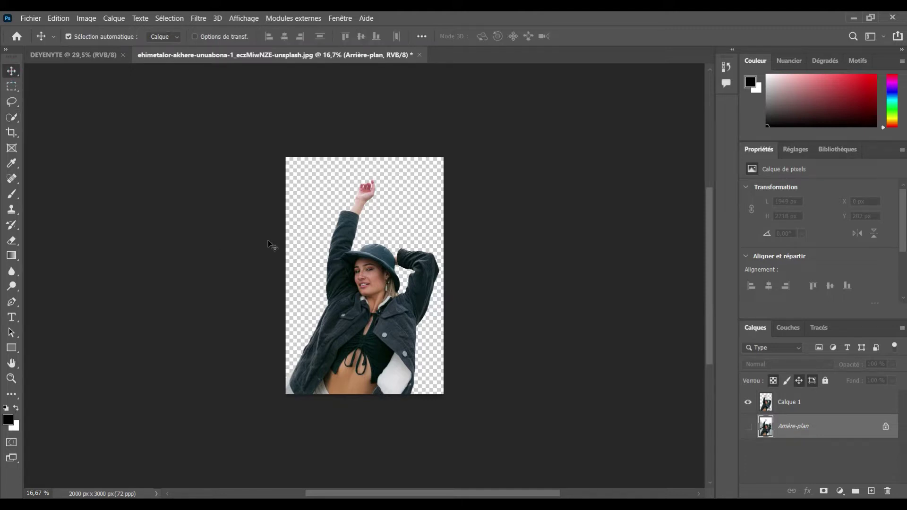
Drag the cut-out woman into the DEYENYTE poster and place her near the top.
left_click_drag(355, 338, 144, 89)
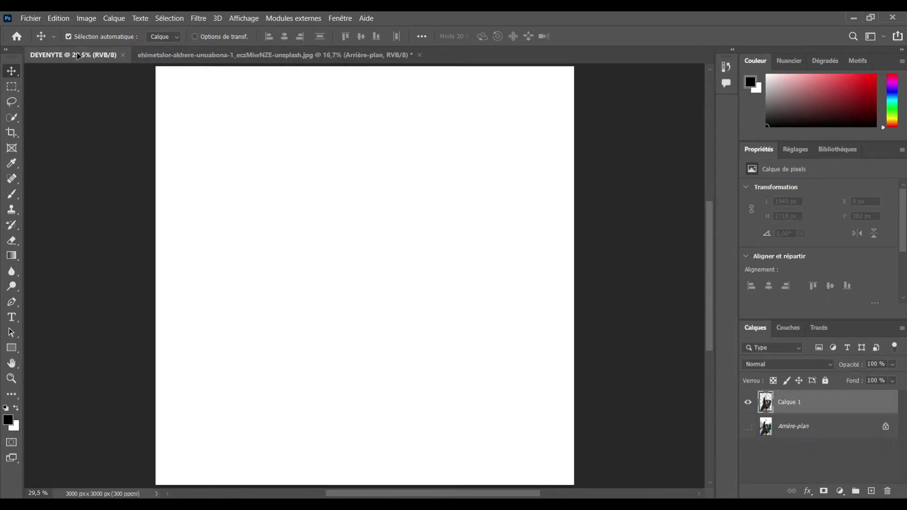
mouse_move(144, 88)
left_mouse_down()
mouse_move(253, 184)
mouse_move(383, 349)
left_mouse_up()
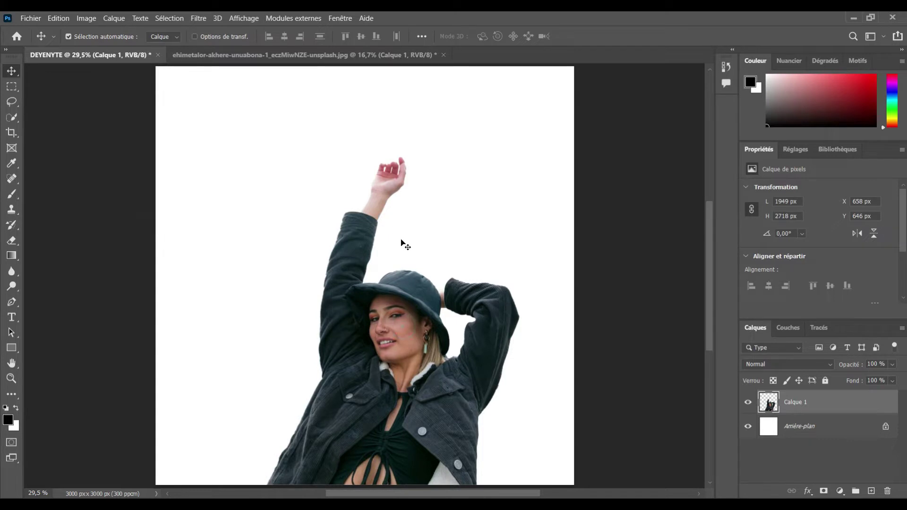
mouse_move(387, 318)
left_mouse_down()
mouse_move(369, 226)
mouse_move(383, 265)
mouse_move(376, 181)
left_mouse_up()
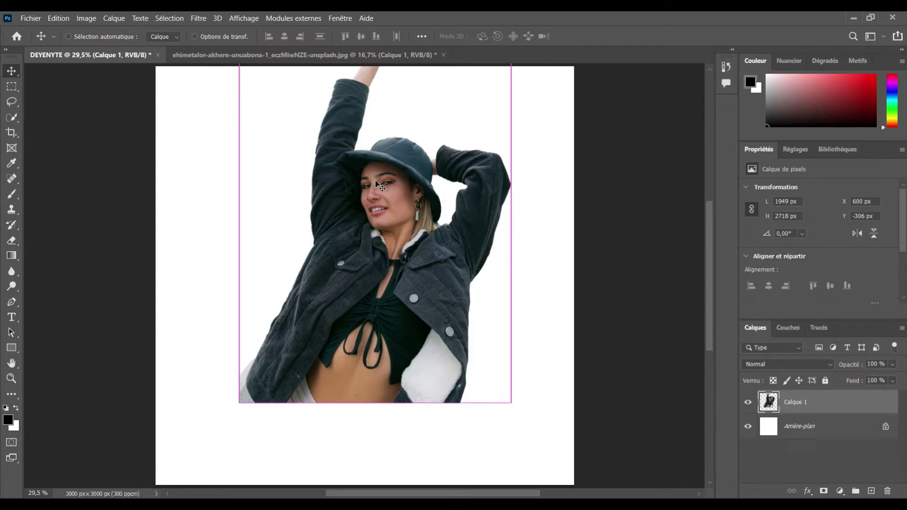
Free-transform the woman to about 73% size and reposition her.
key("ctrl+t")
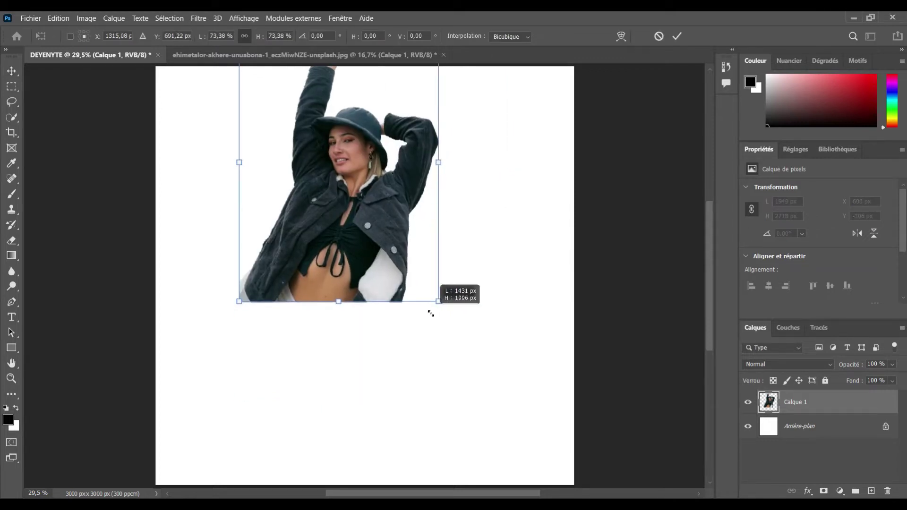
left_click_drag(439, 324, 439, 302)
left_click_drag(363, 248, 391, 301)
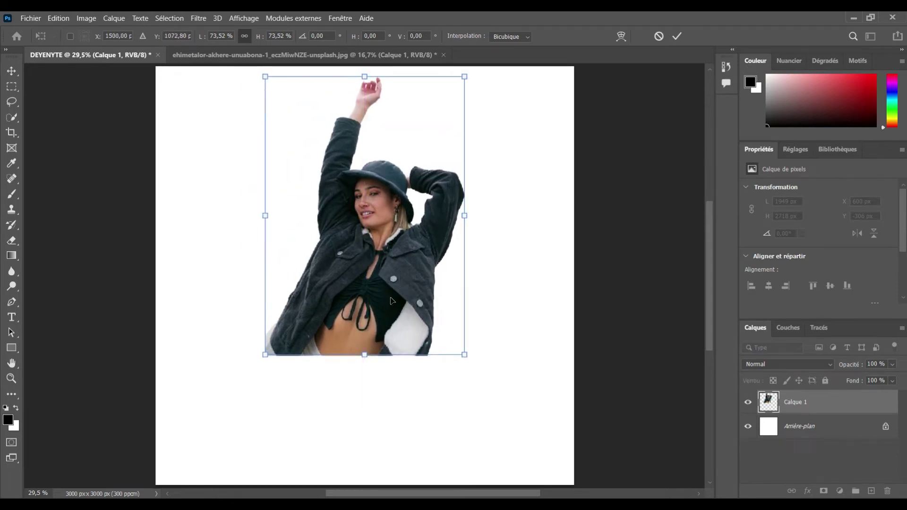
key("Return")
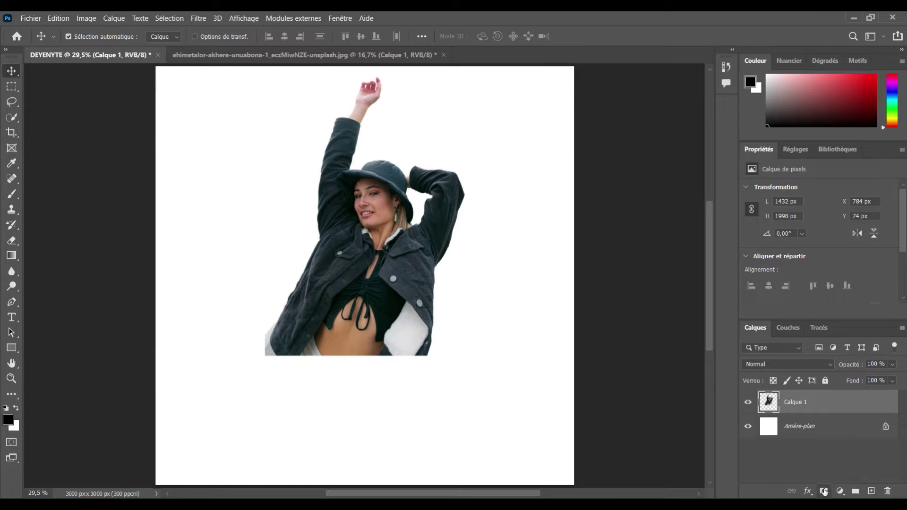
Add a layer mask to Calque 1 and gradient-fade the woman's lower torso into white.
left_click(824, 492)
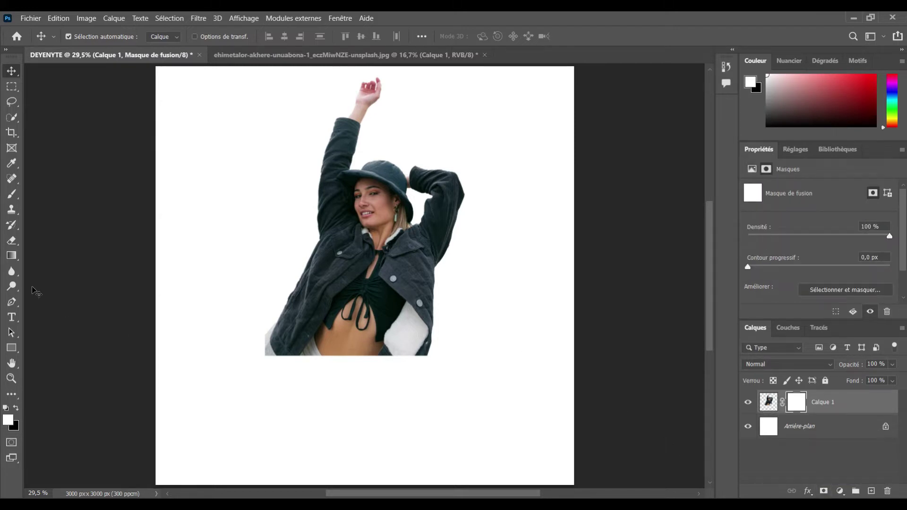
left_click(14, 259)
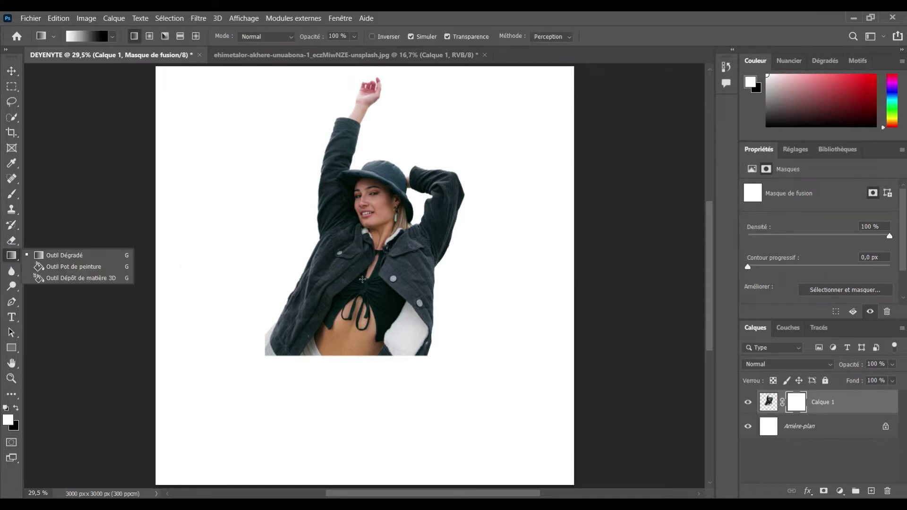
left_click_drag(357, 276, 349, 382)
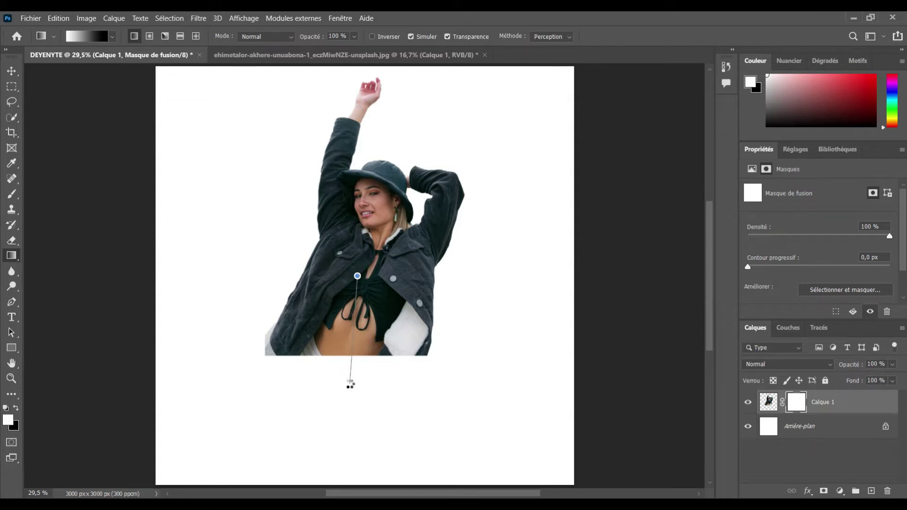
left_click_drag(349, 382, 350, 383)
left_click_drag(353, 272, 347, 377)
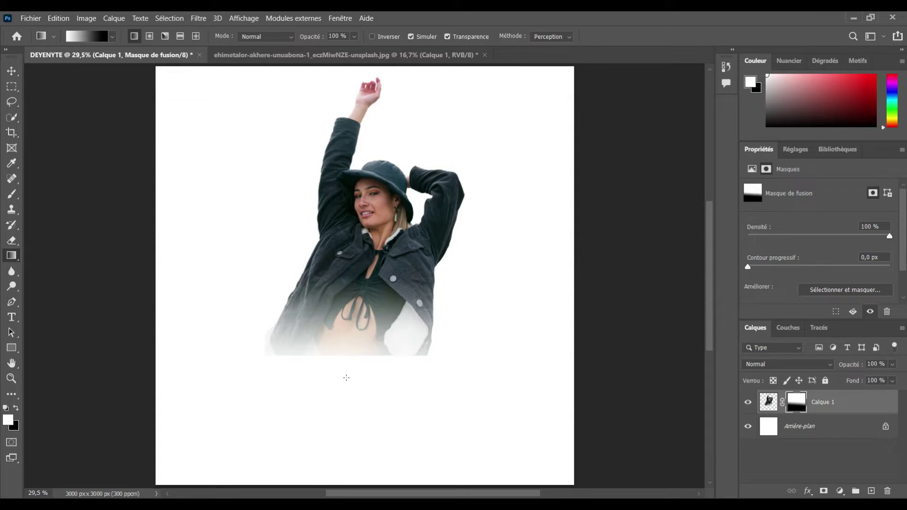
left_click_drag(360, 310, 351, 365)
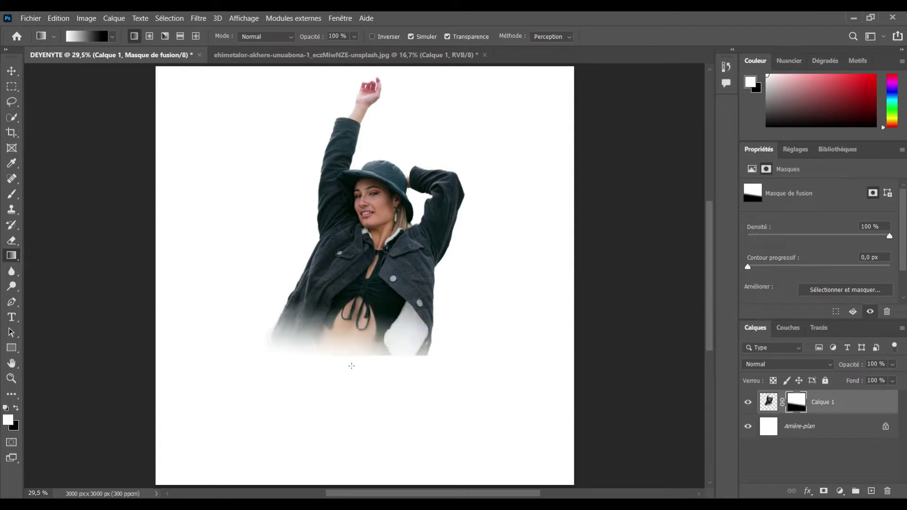
left_click_drag(356, 299, 352, 343)
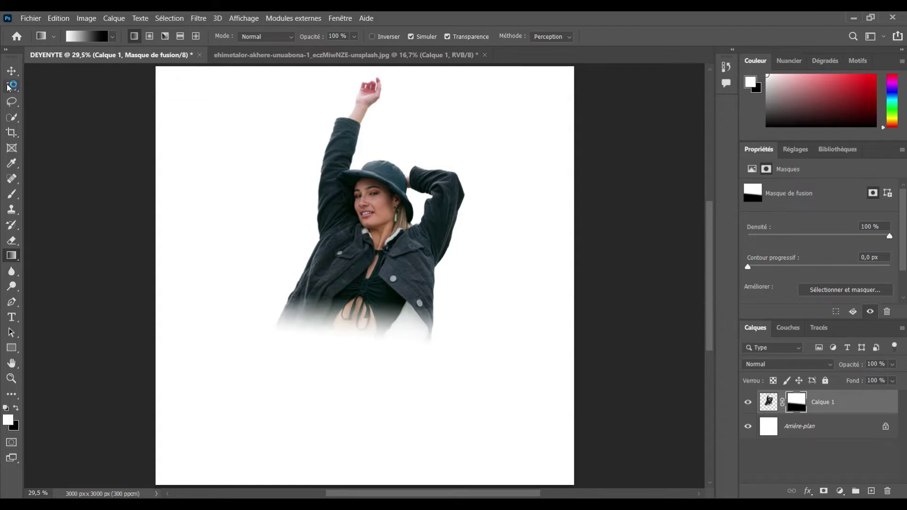
left_click(10, 70)
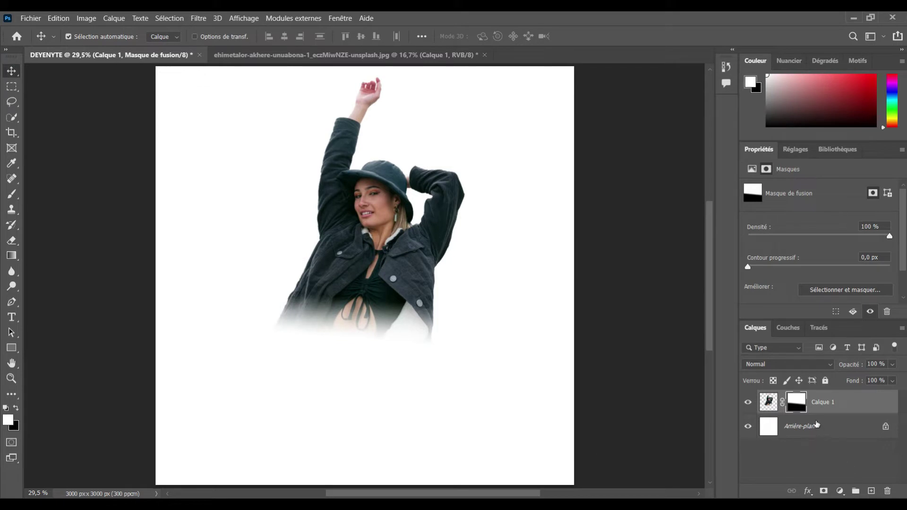
Add a Dégradé gradient fill layer directly above the Arrière-plan background.
left_click(816, 423)
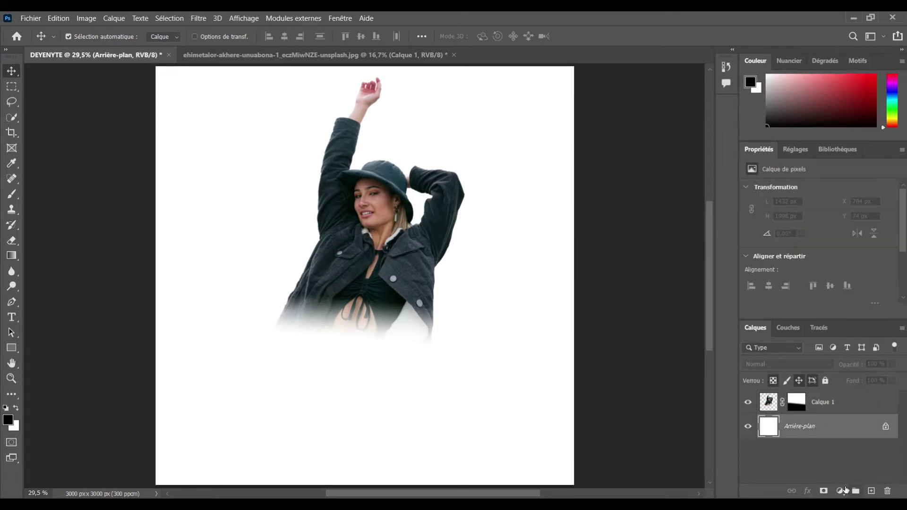
left_click(841, 491)
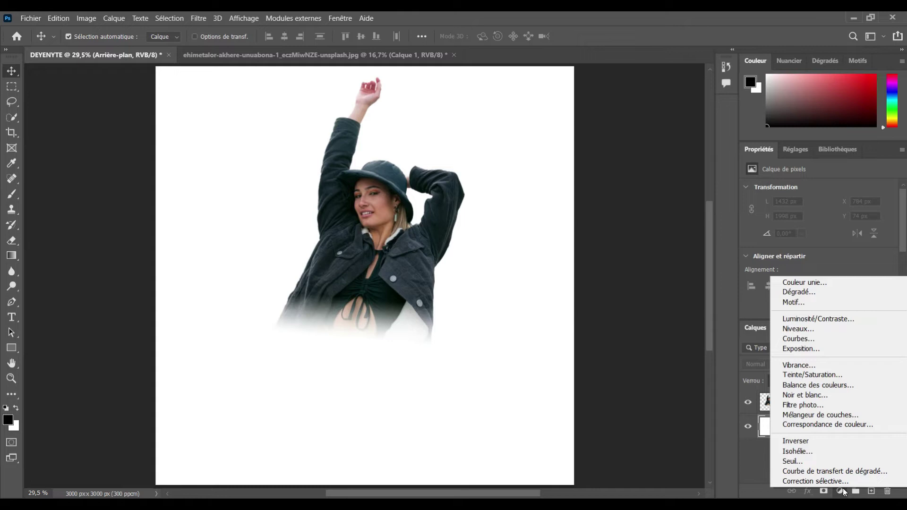
left_click(814, 294)
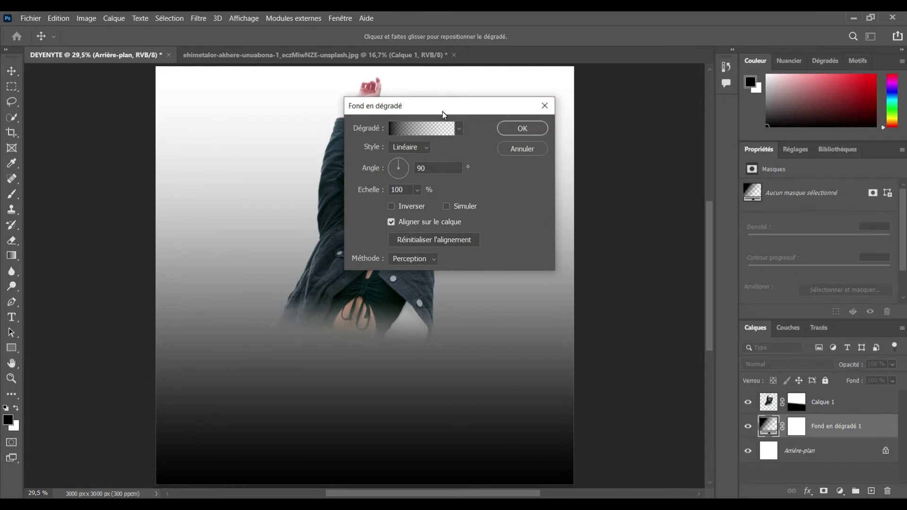
Make the gradient fully opaque by setting its transparent end's opacity stop to 100.
left_click_drag(442, 111, 620, 134)
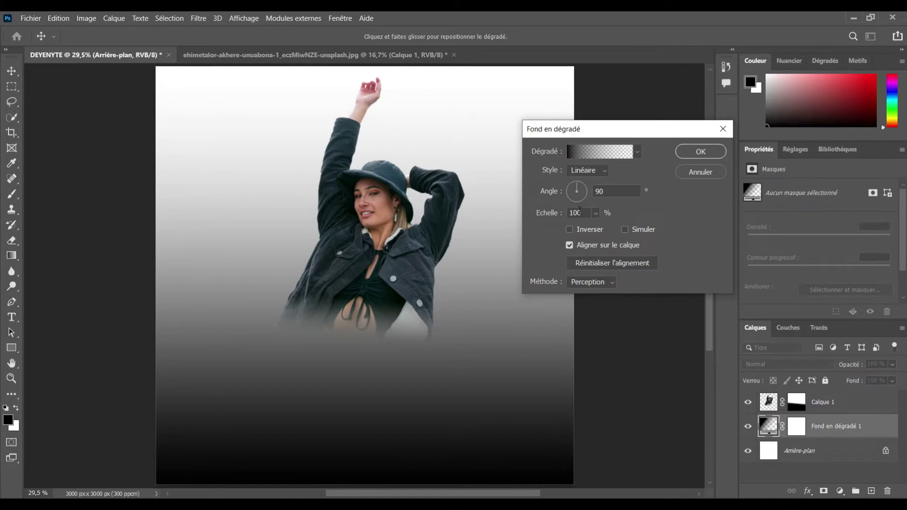
left_click(606, 161)
left_click(617, 154)
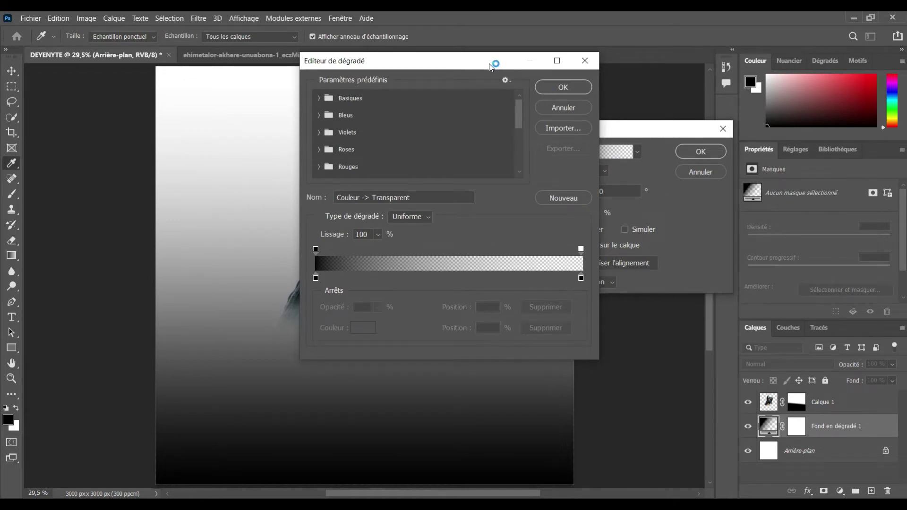
left_click_drag(490, 64, 696, 120)
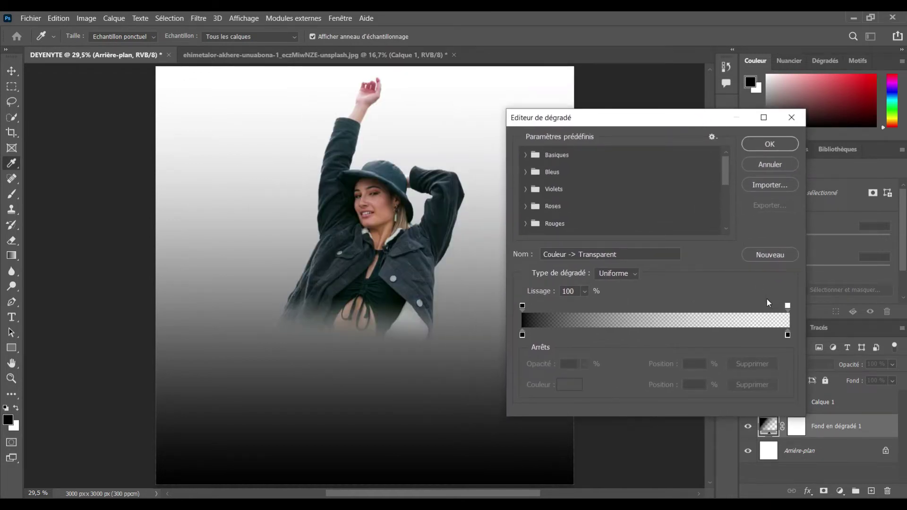
left_click(787, 306)
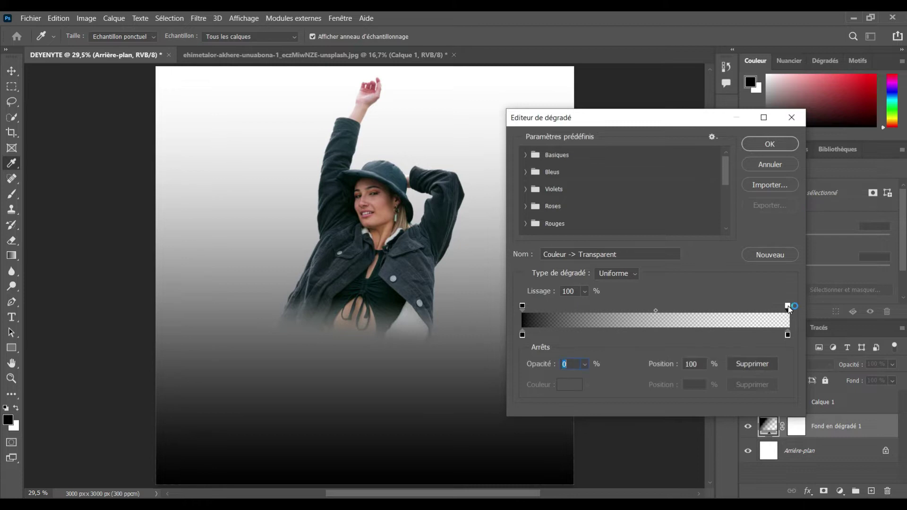
type("100")
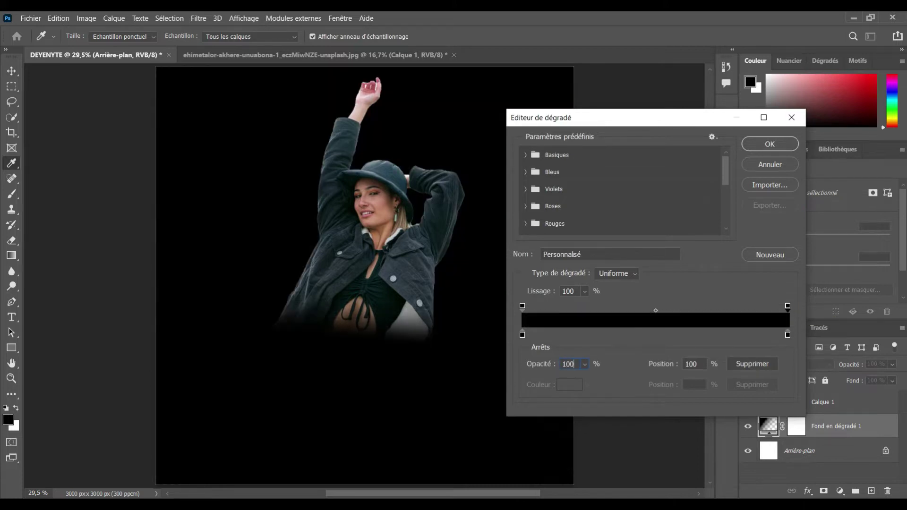
left_click(761, 145)
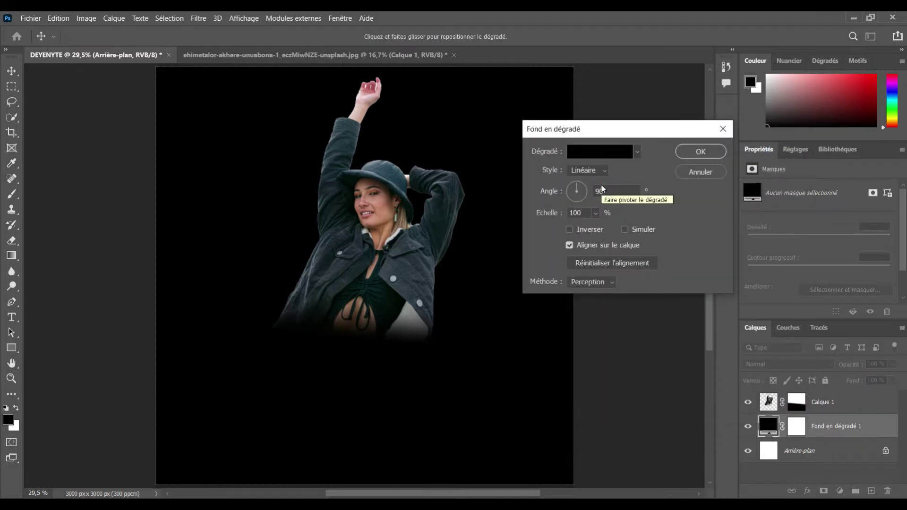
Set the gradient's top colour stop to light orange f39f27.
left_click(594, 152)
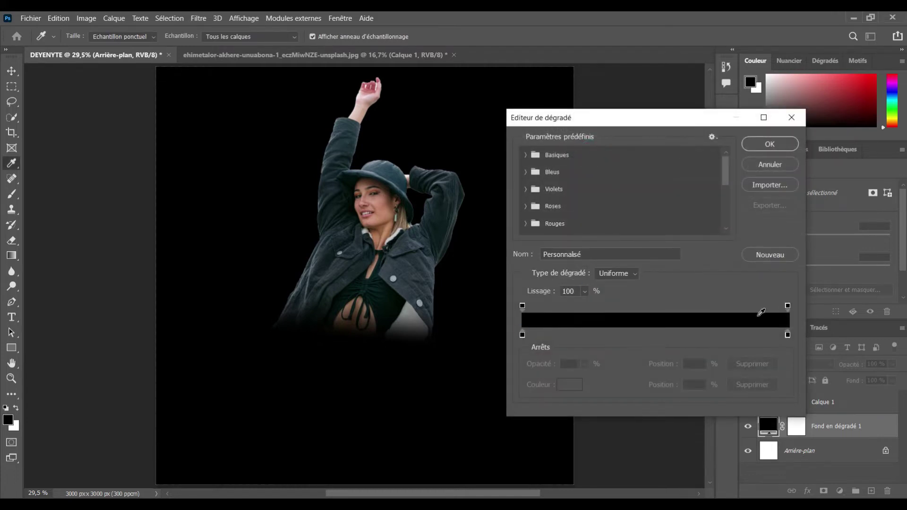
double_click(787, 335)
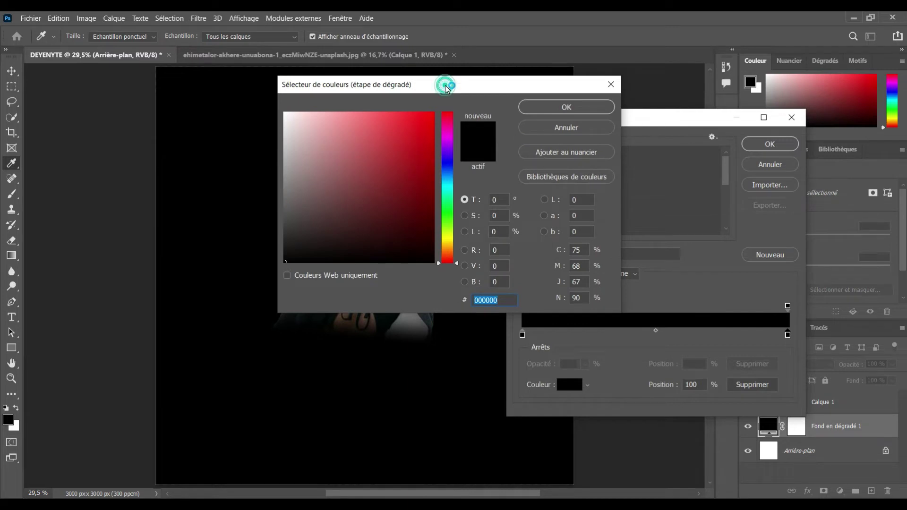
left_click_drag(446, 85, 663, 114)
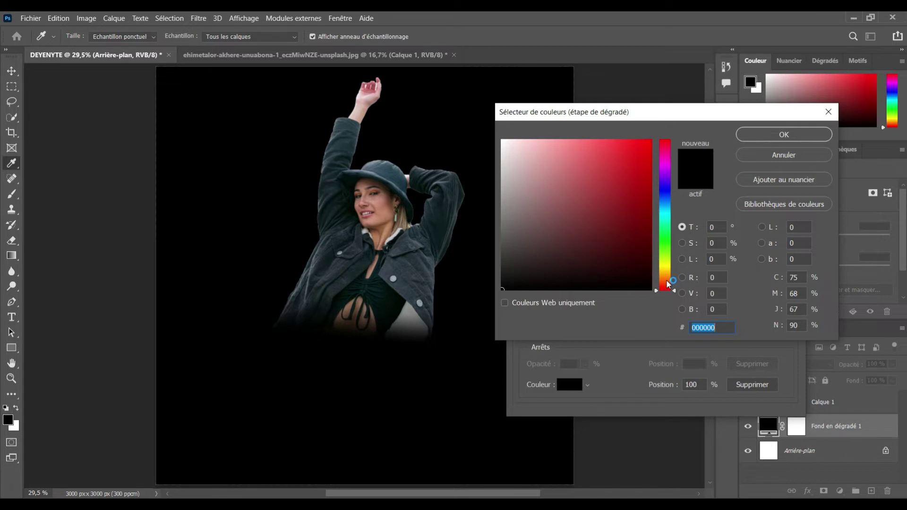
left_click(667, 276)
left_click(640, 180)
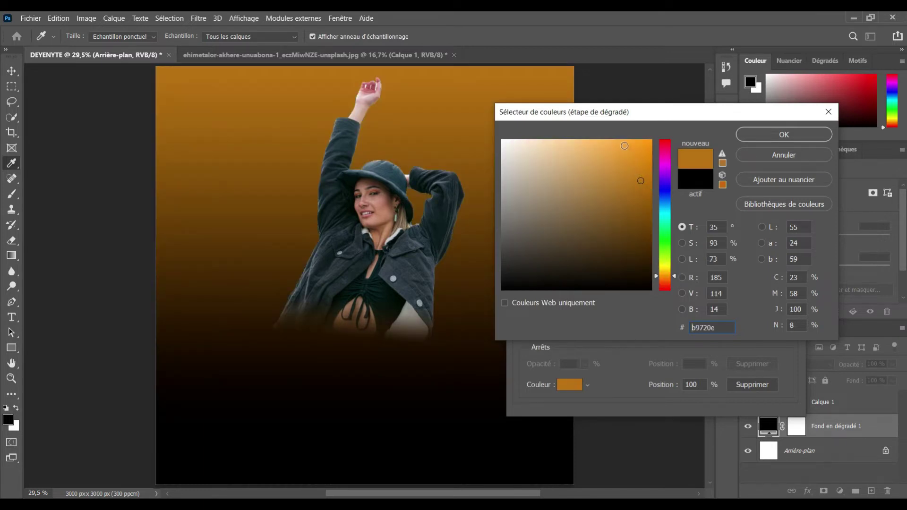
left_click(624, 146)
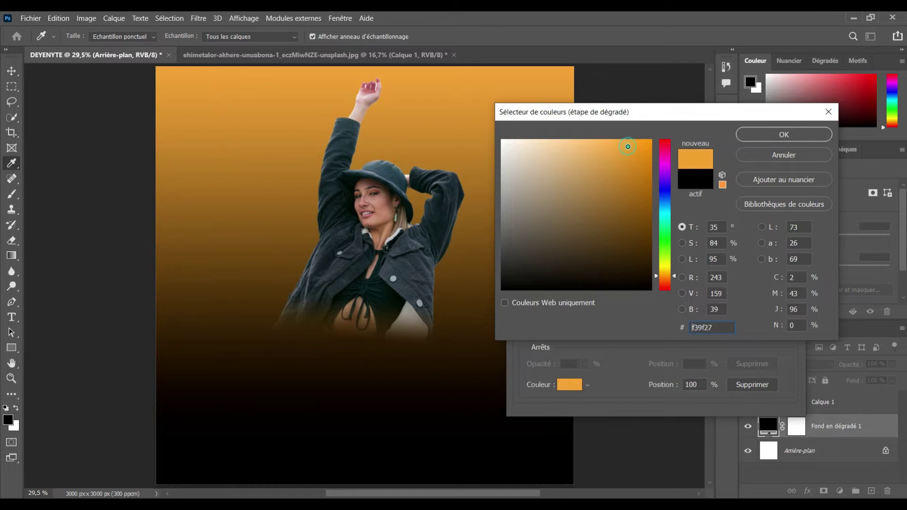
left_click(764, 134)
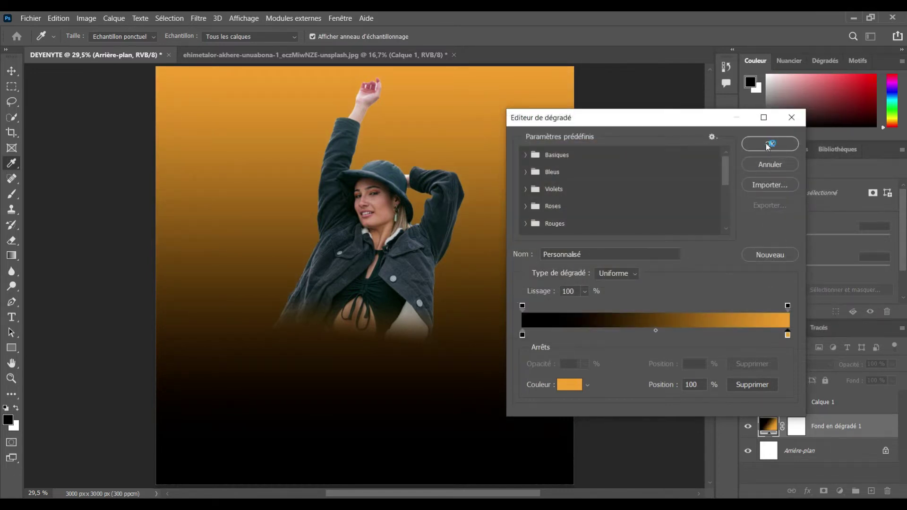
left_click(768, 145)
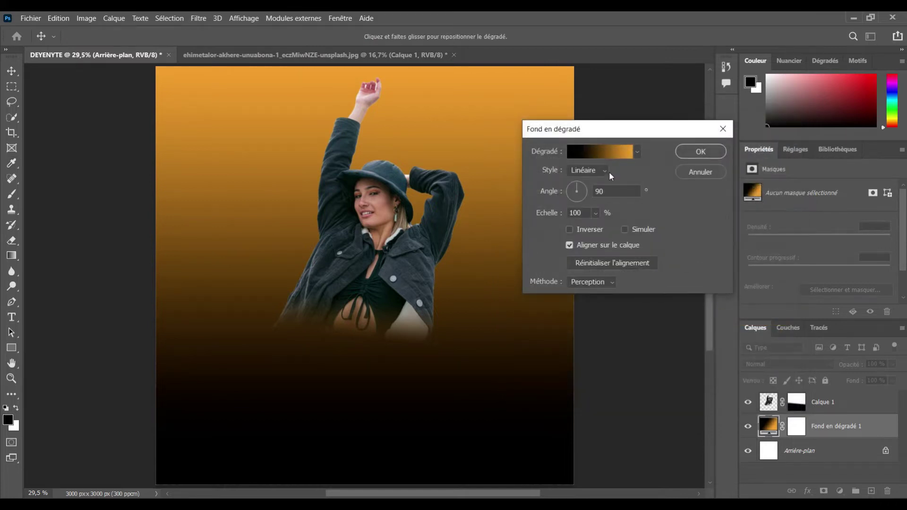
Make the background gradient Radial, trying Inverser and Echelle, then leave Inverser off at 100%.
left_click(609, 174)
left_click(606, 171)
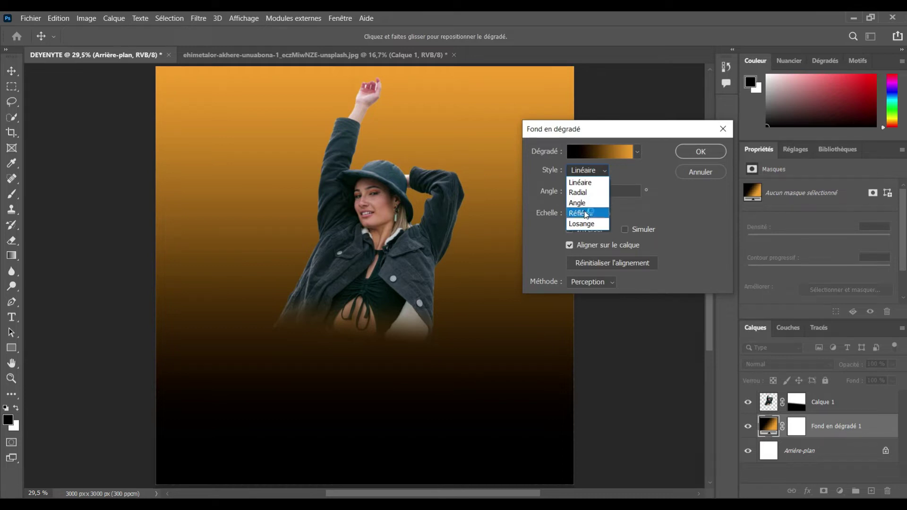
left_click(585, 193)
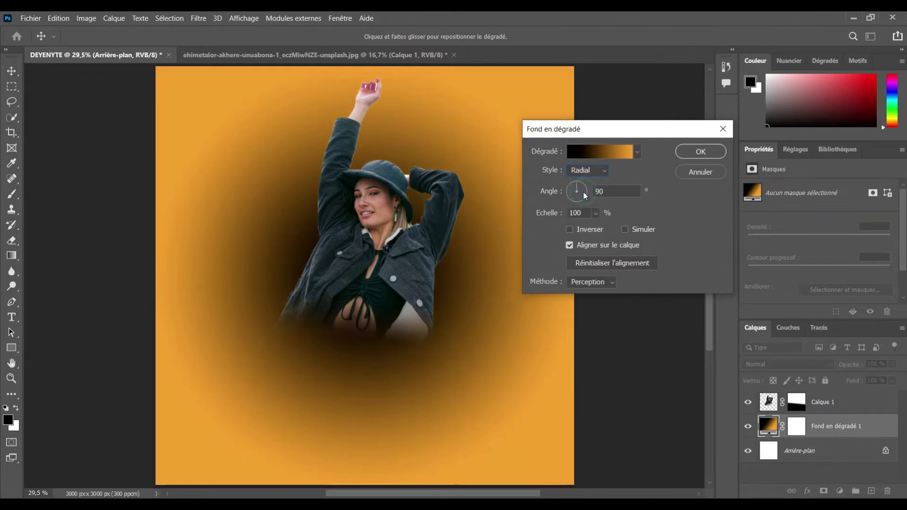
left_click(584, 267)
left_click(571, 230)
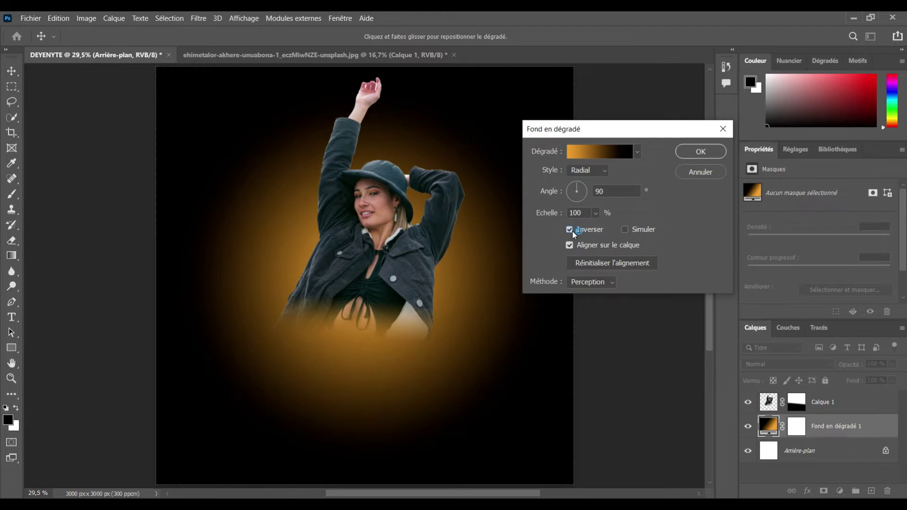
left_click(595, 213)
left_click_drag(599, 225, 601, 229)
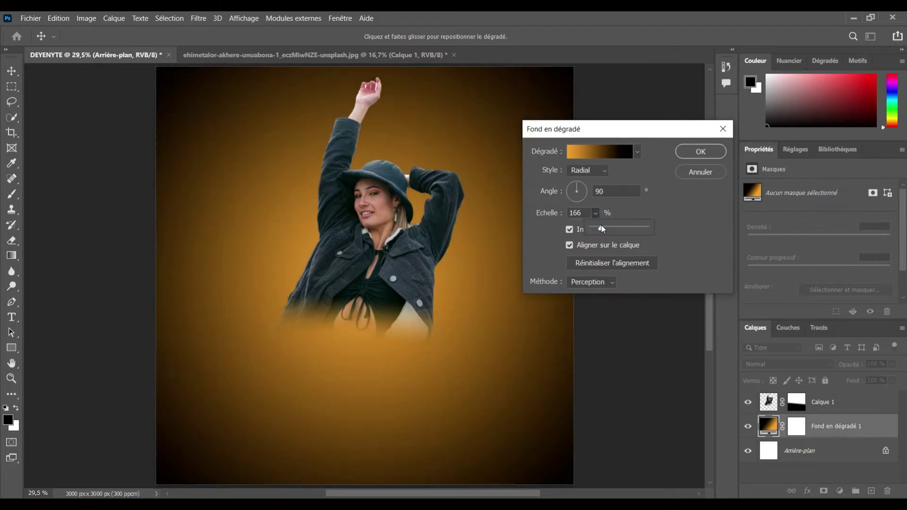
left_click_drag(602, 228, 597, 228)
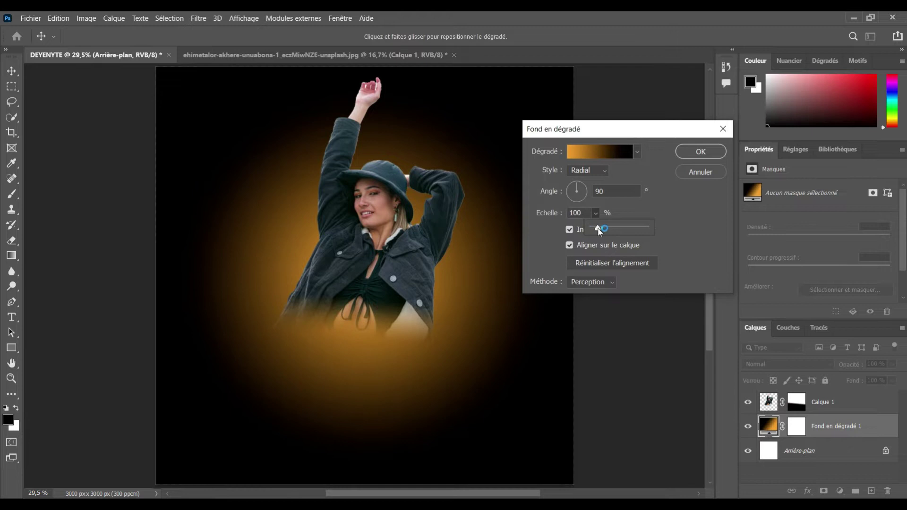
left_click(570, 230)
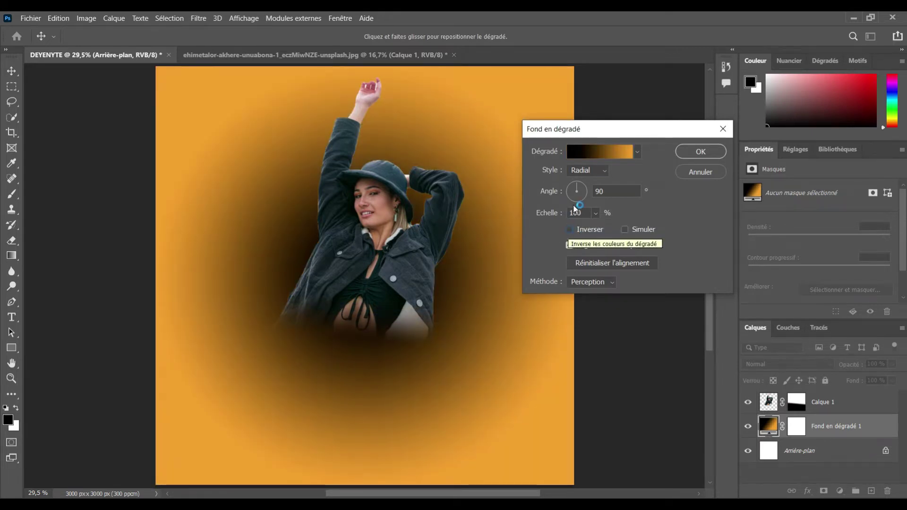
Recolour the gradient's black stop to burnt orange b65805.
left_click(577, 155)
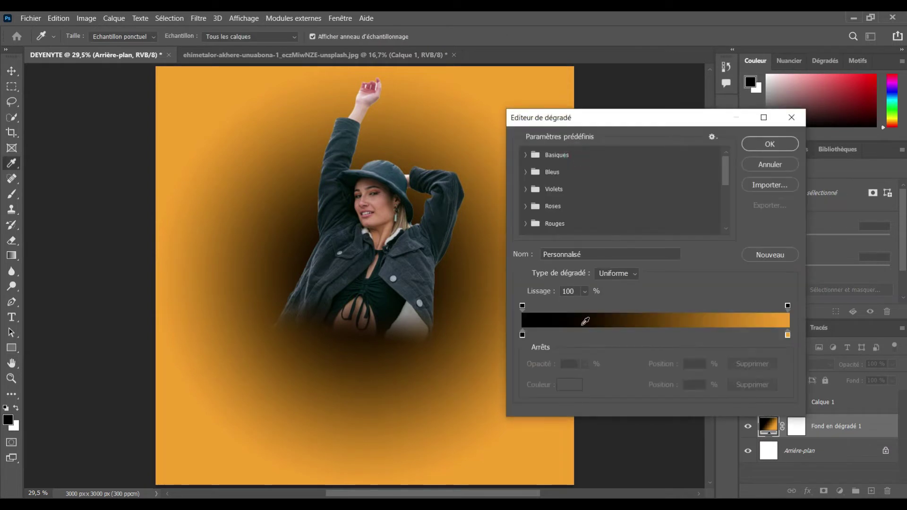
double_click(522, 336)
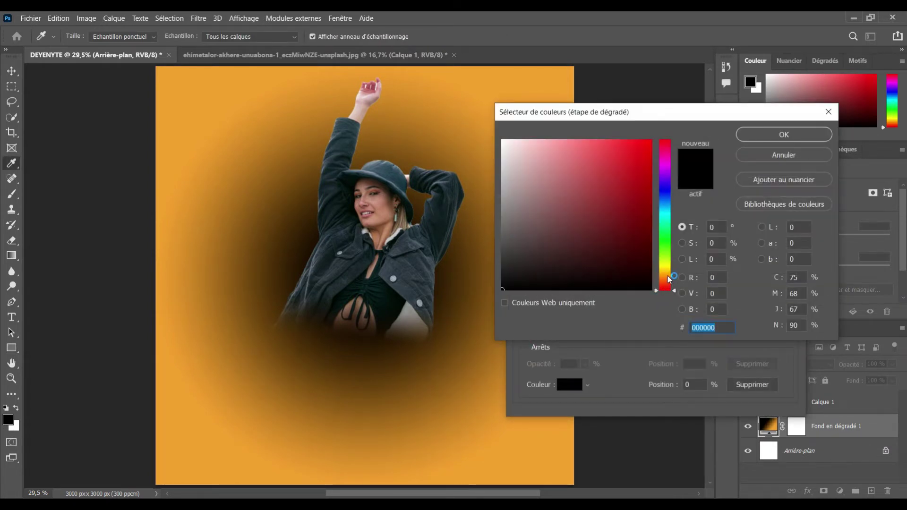
left_click(670, 274)
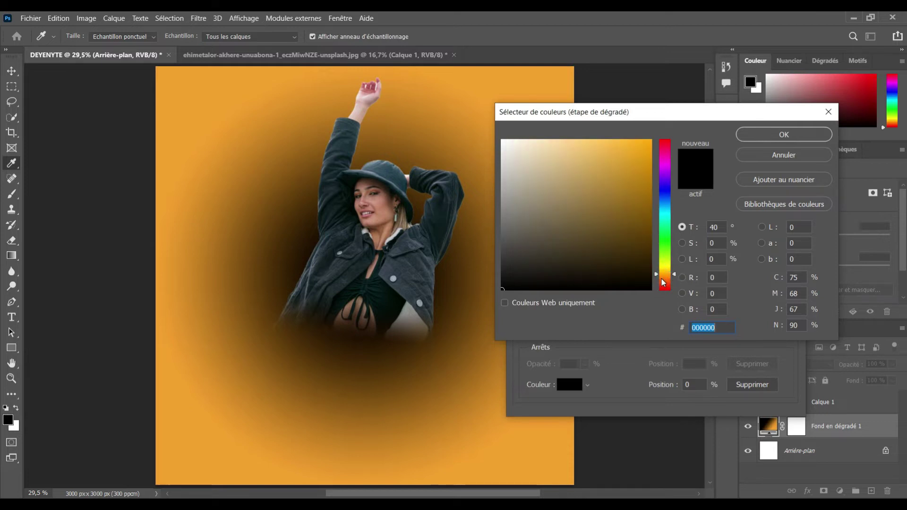
left_click(662, 279)
left_click(636, 189)
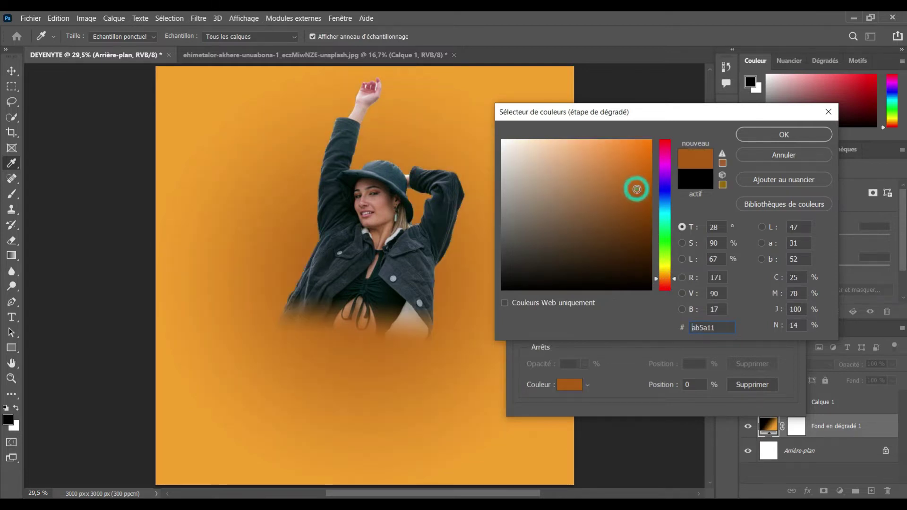
left_click(646, 177)
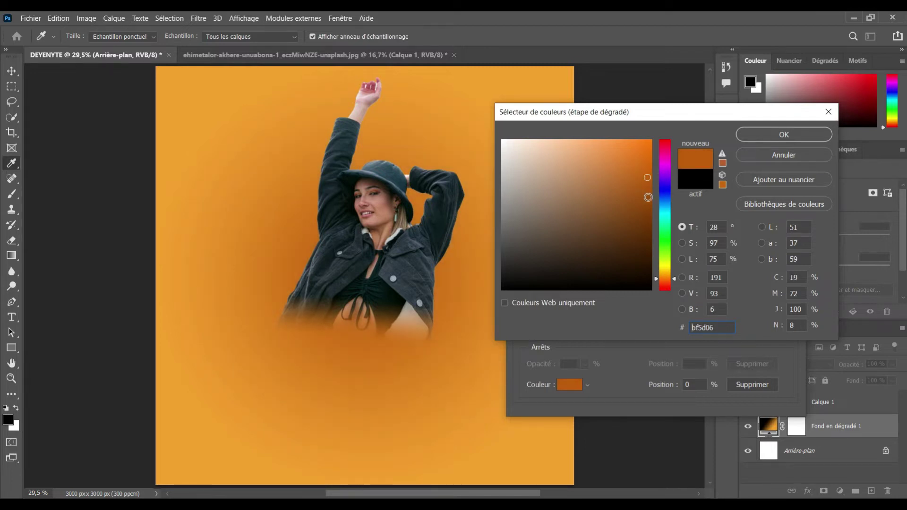
left_click(648, 196)
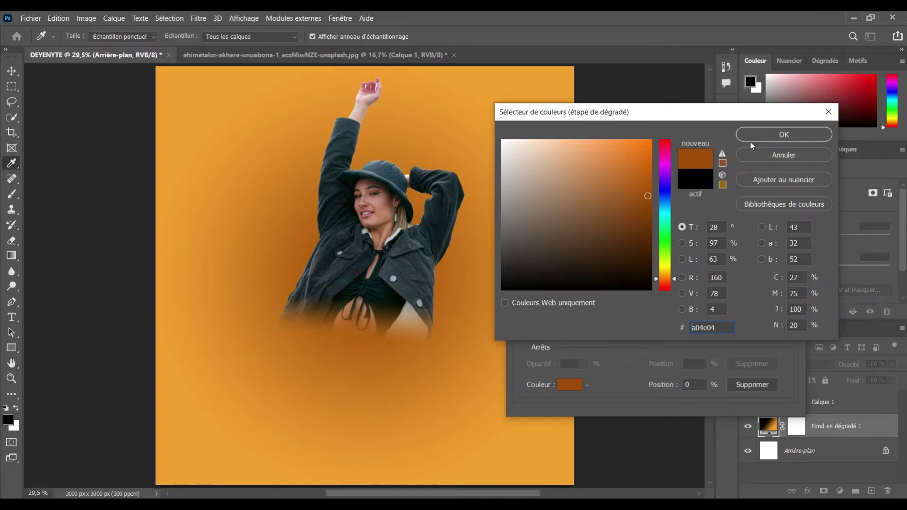
left_click(648, 182)
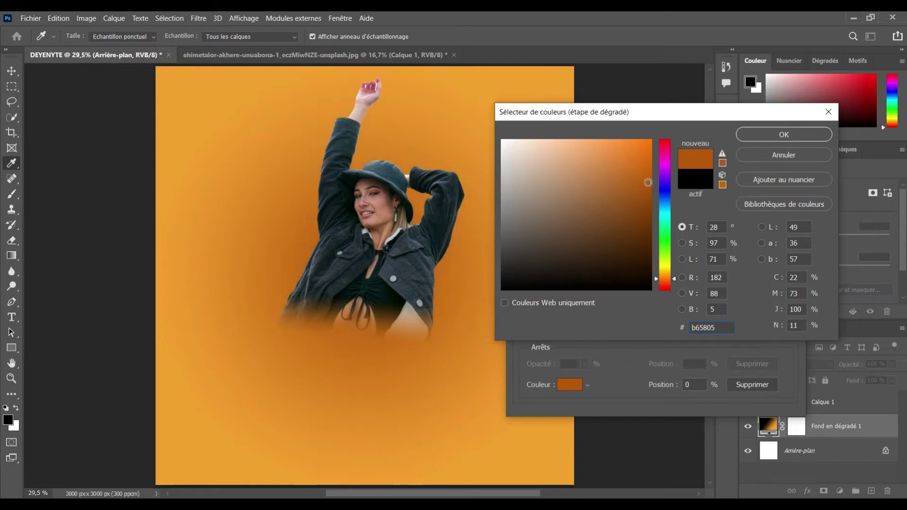
left_click(765, 137)
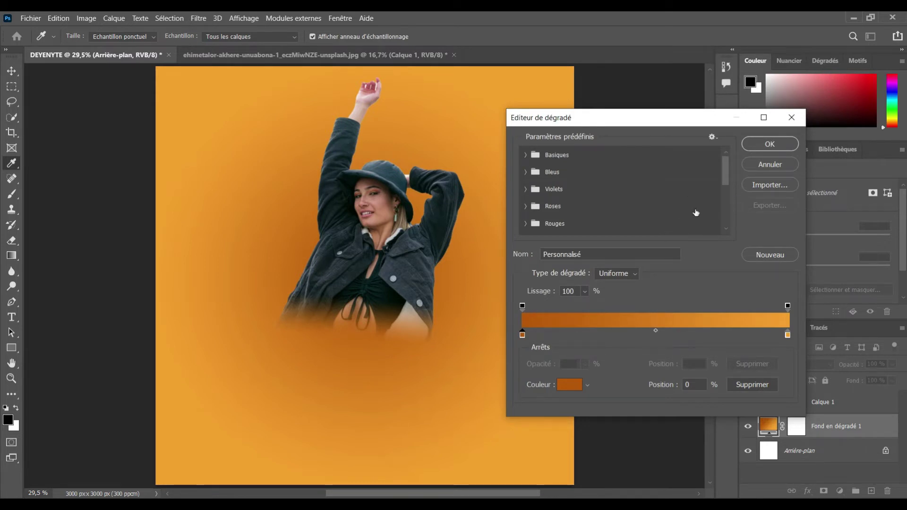
Accept the orange gradient, reverse it so the centre glows lighter, and apply the fill.
left_click(759, 142)
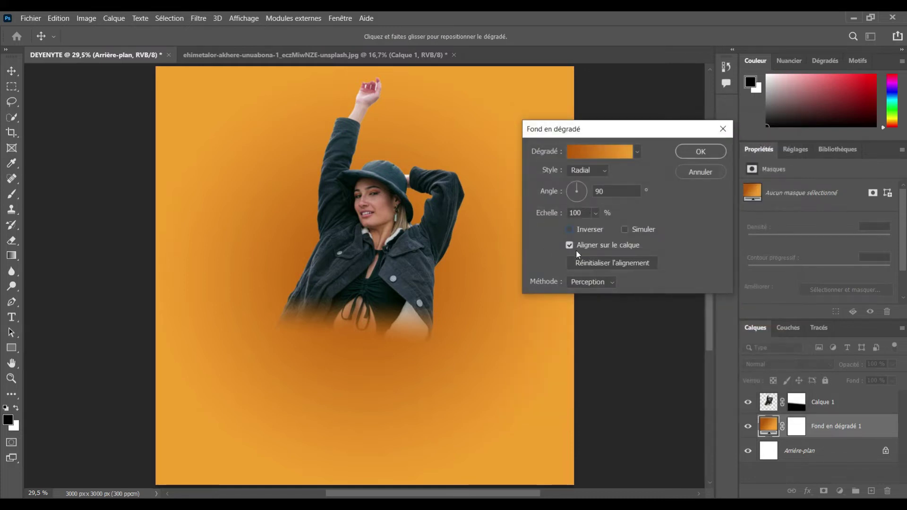
left_click(569, 229)
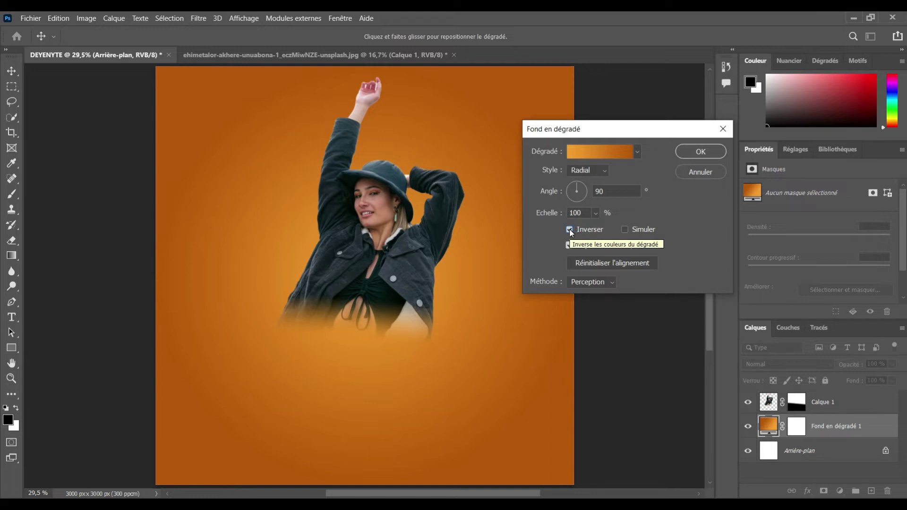
left_click(697, 152)
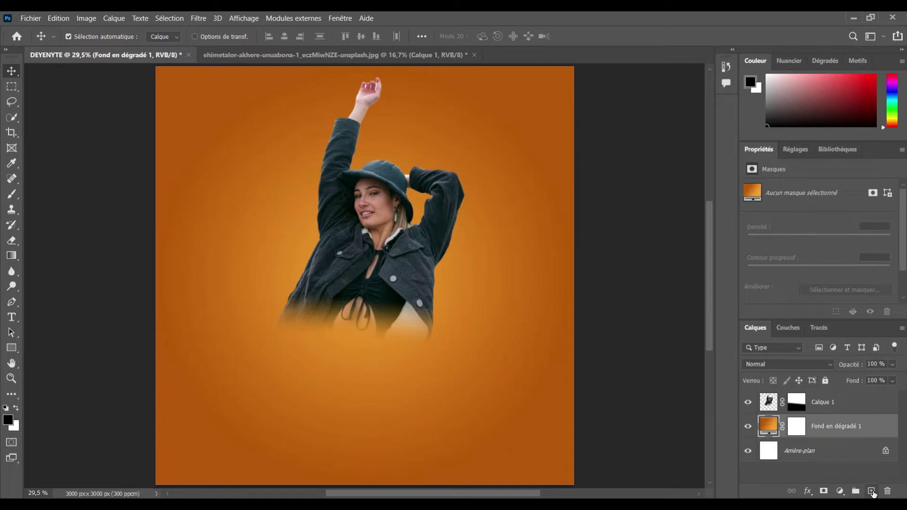
Add empty layer Calque 2 above the gradient, pick the Brush tool, and browse the brush presets.
left_click(871, 492)
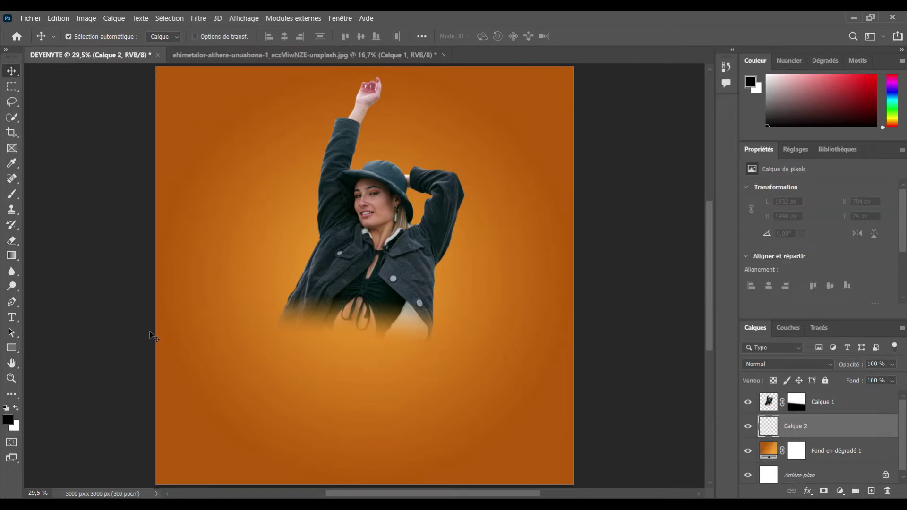
key("b")
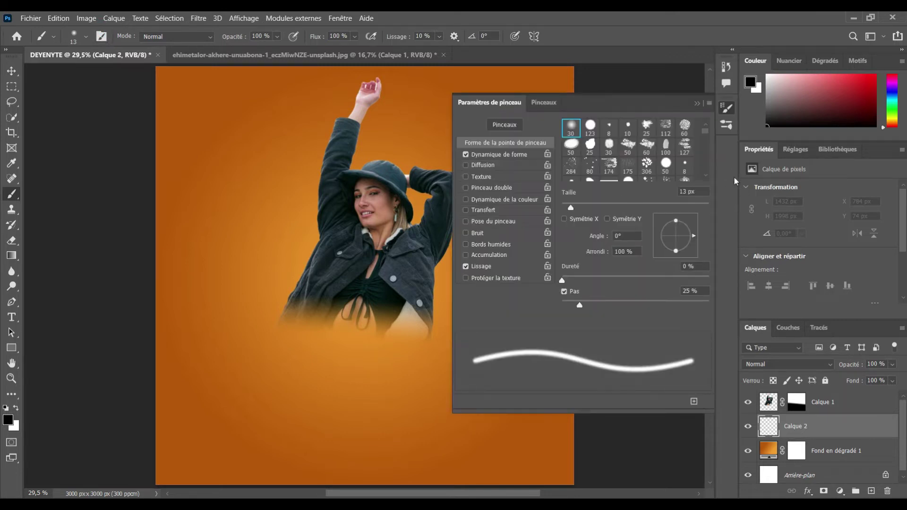
left_click(706, 178)
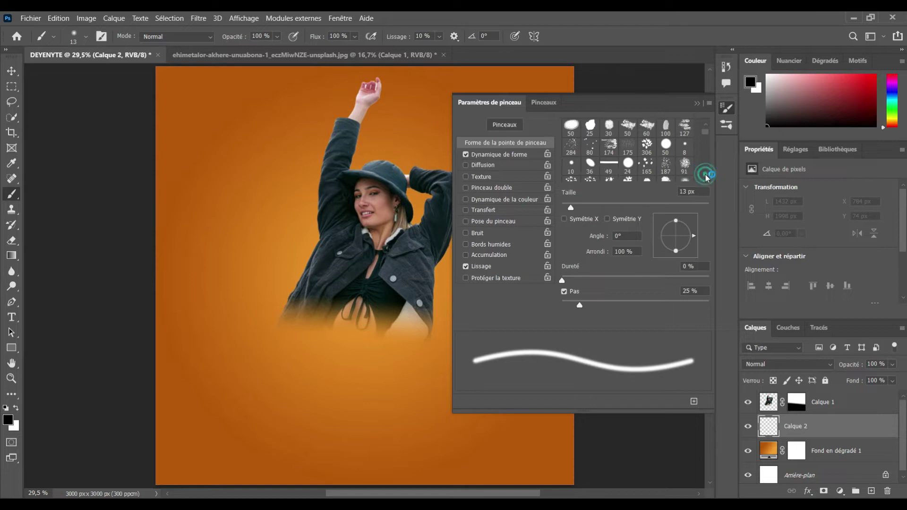
left_click(706, 178)
left_click(706, 177)
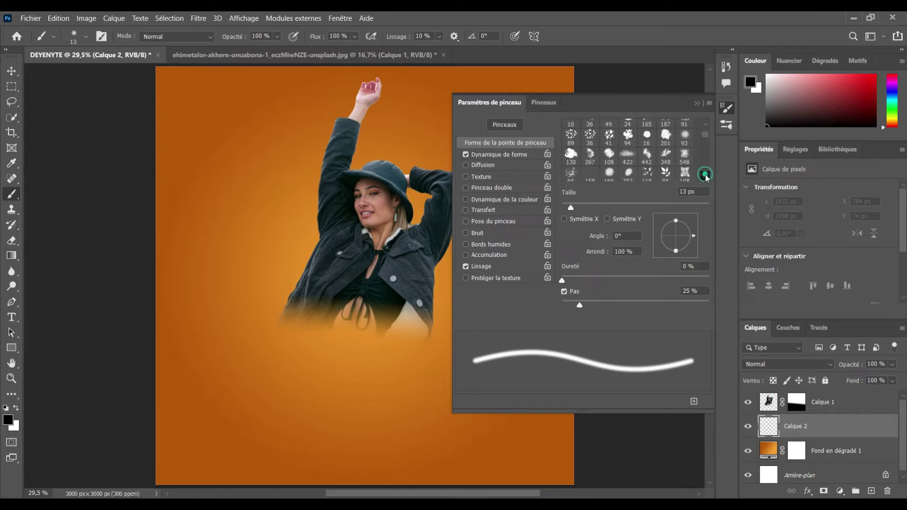
left_click(706, 177)
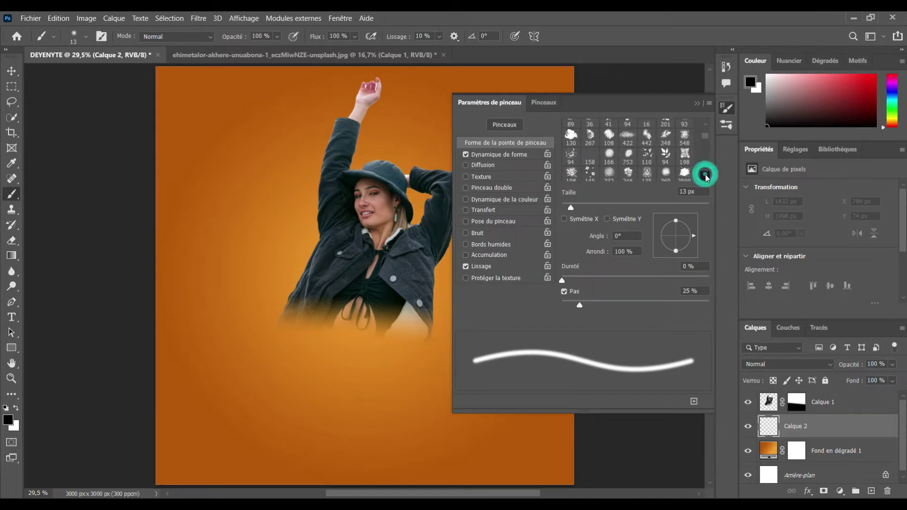
left_click(706, 177)
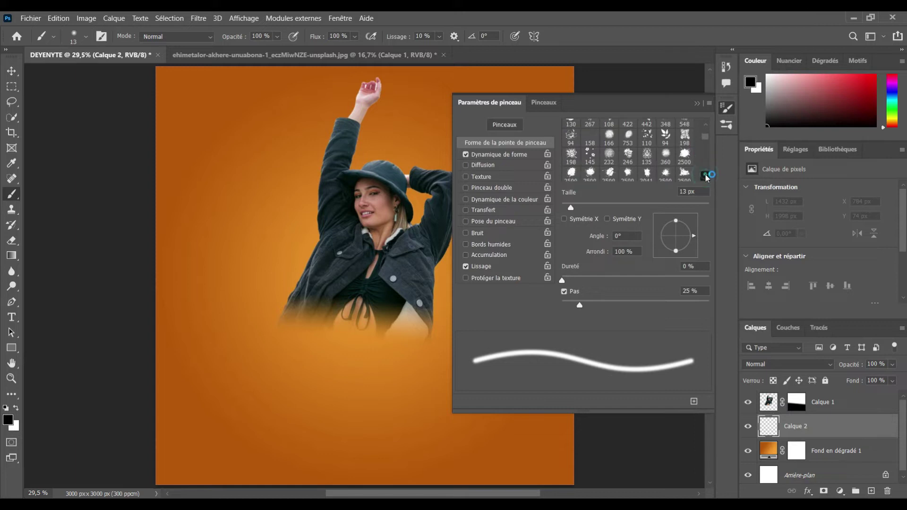
left_click(706, 178)
left_click(706, 178)
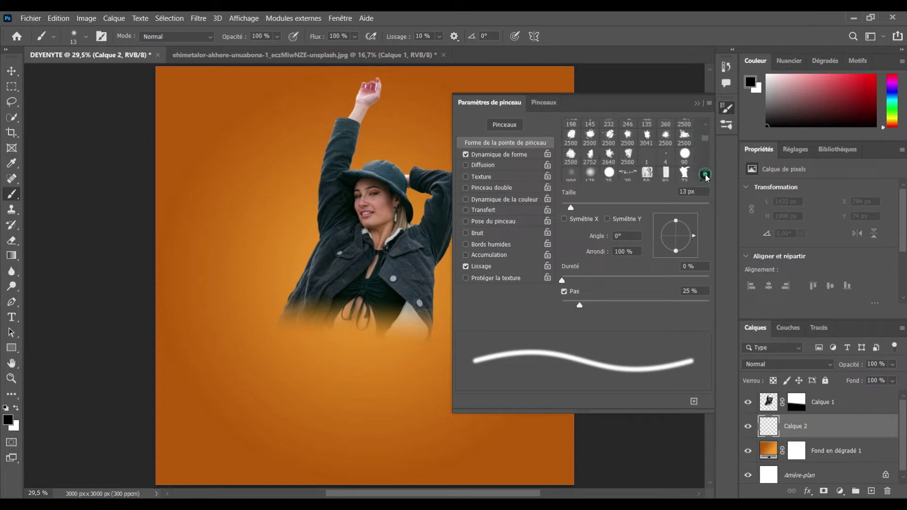
left_click(706, 177)
left_click(706, 178)
left_click(706, 177)
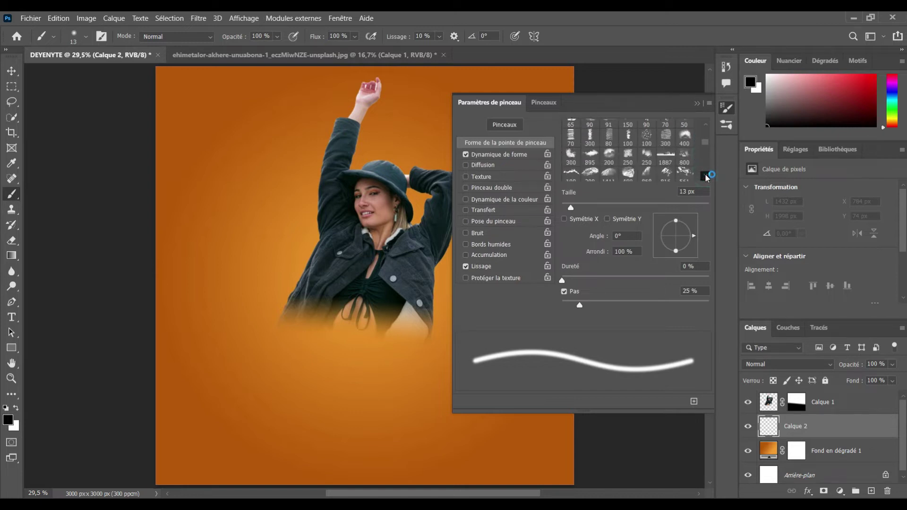
left_click(706, 178)
left_click(705, 177)
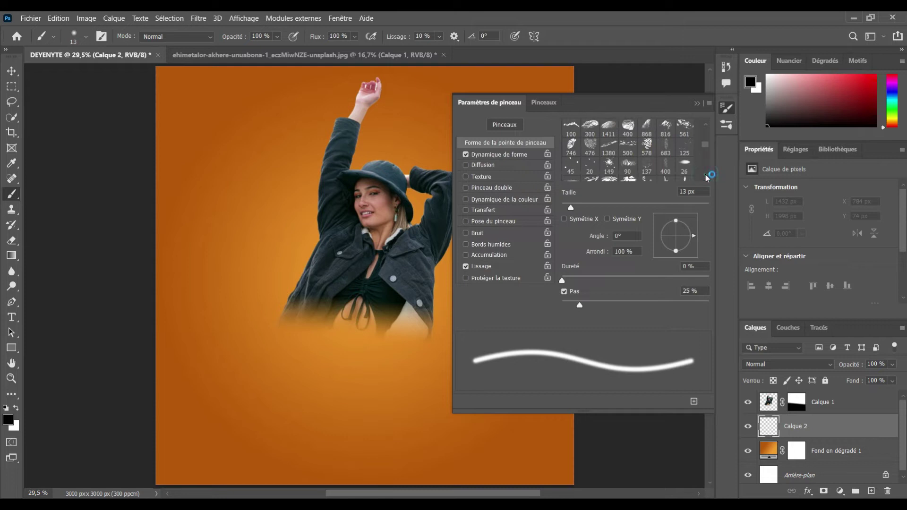
left_click(706, 177)
left_click(706, 177)
left_click(706, 177)
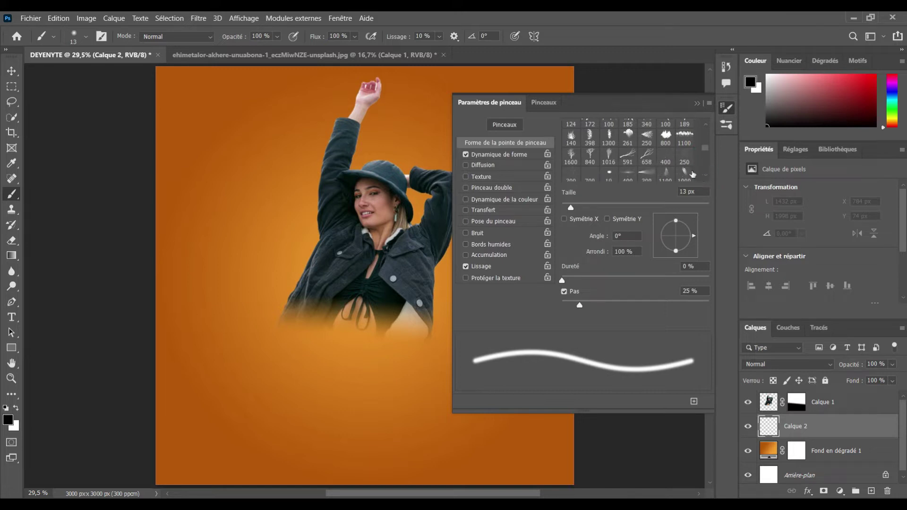
Select the 1000 streak brush at about 1747 px, discard a white test streak, and set black as the paint colour.
left_click(685, 171)
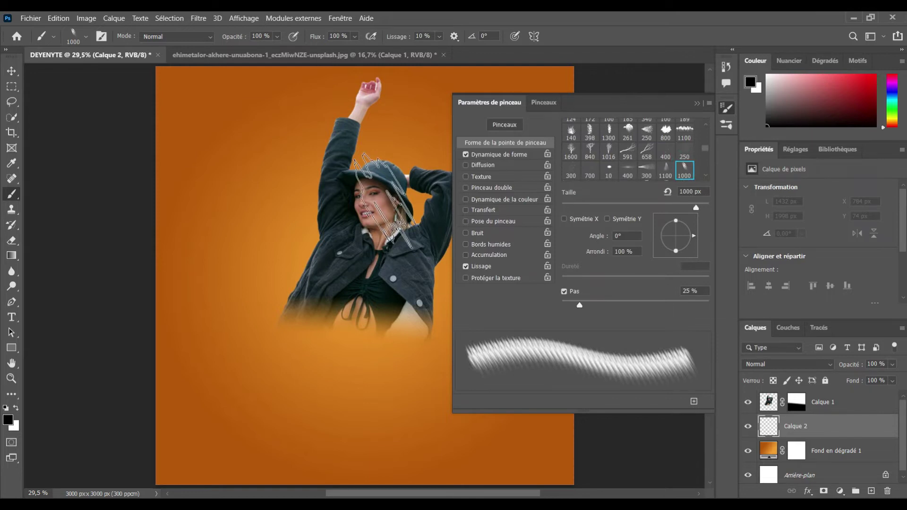
left_click(701, 208)
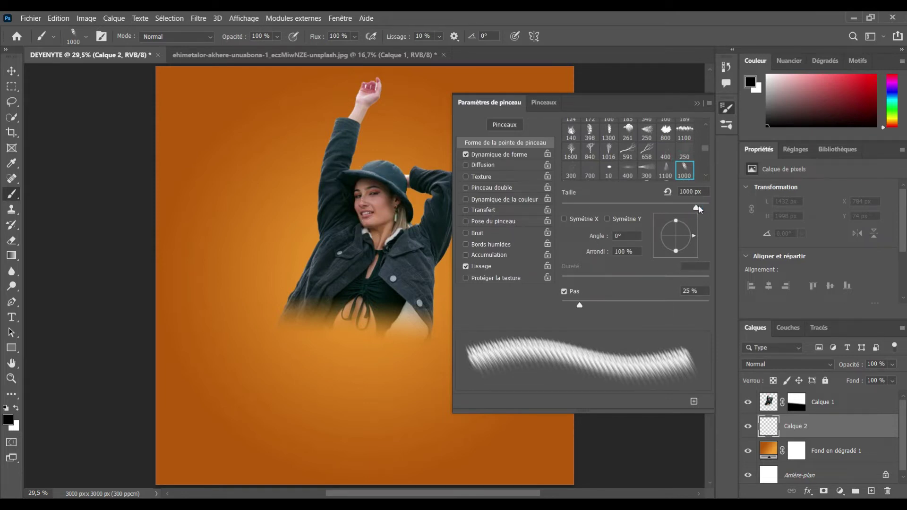
left_click_drag(698, 209, 704, 208)
left_click(16, 409)
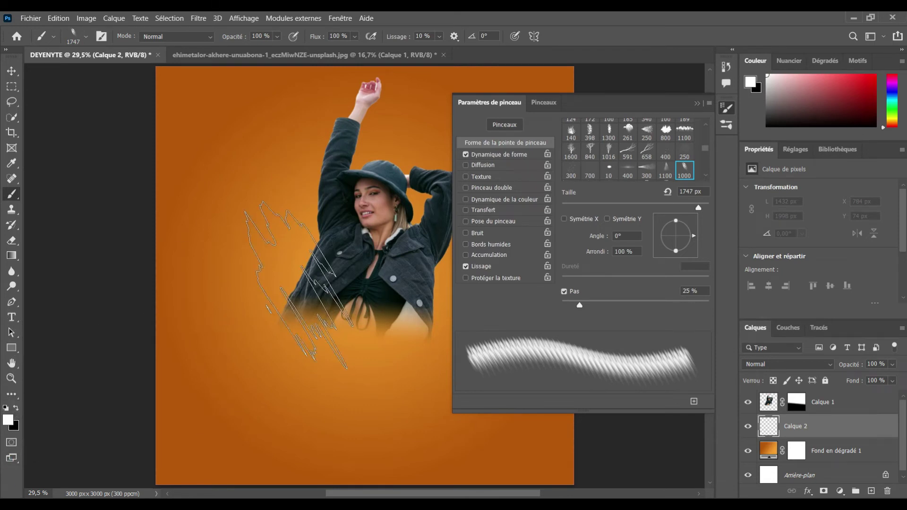
left_click(358, 201)
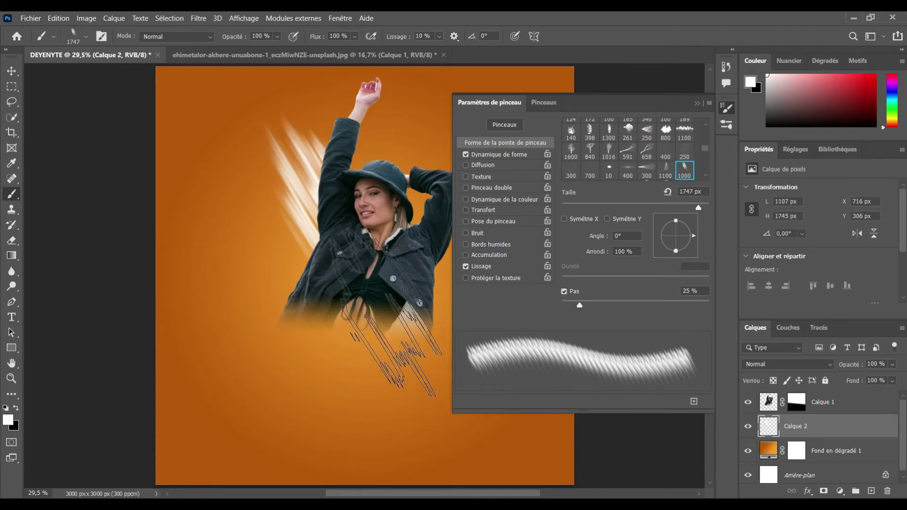
key("ctrl+z")
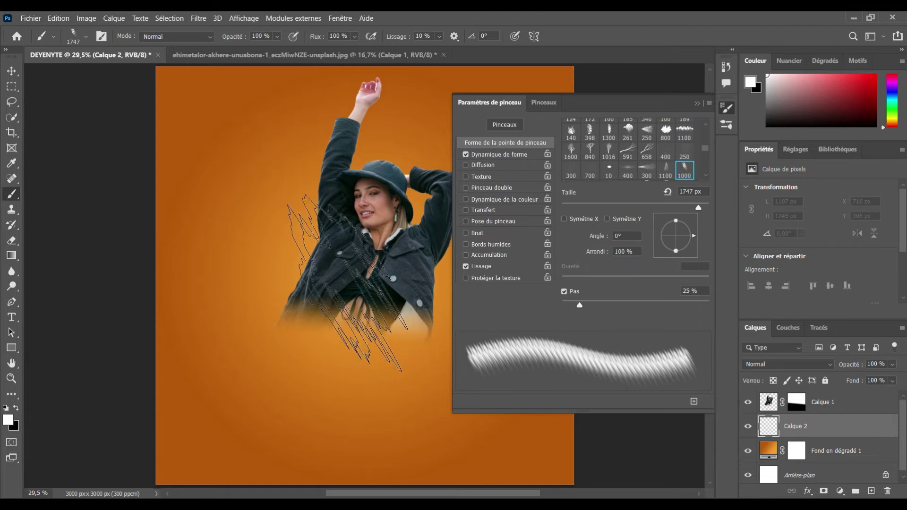
left_click(17, 410)
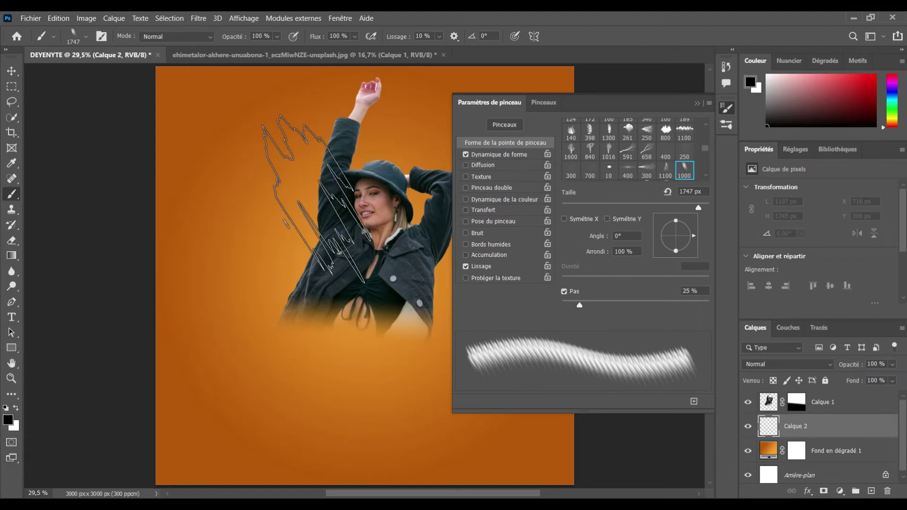
Paint dark streaks left of the raised arm and, at about 435 px, beside the jacket.
left_click(297, 189)
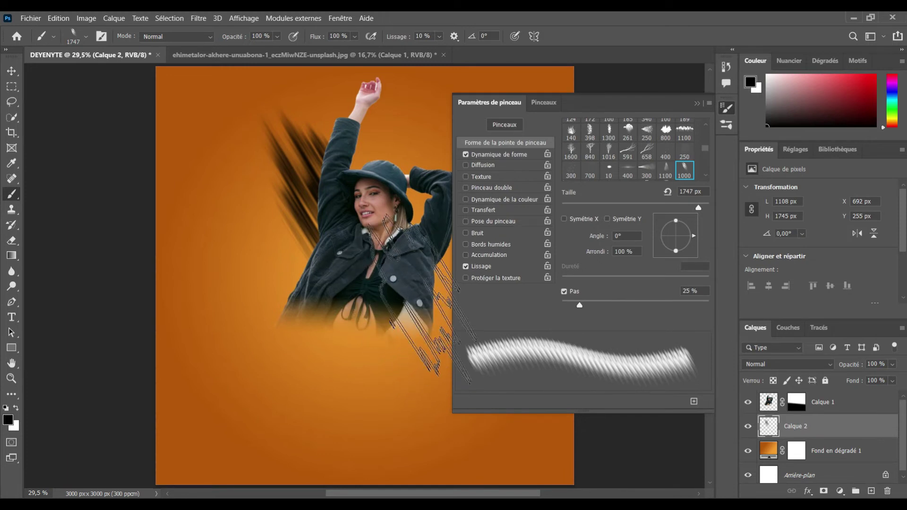
left_click(425, 283)
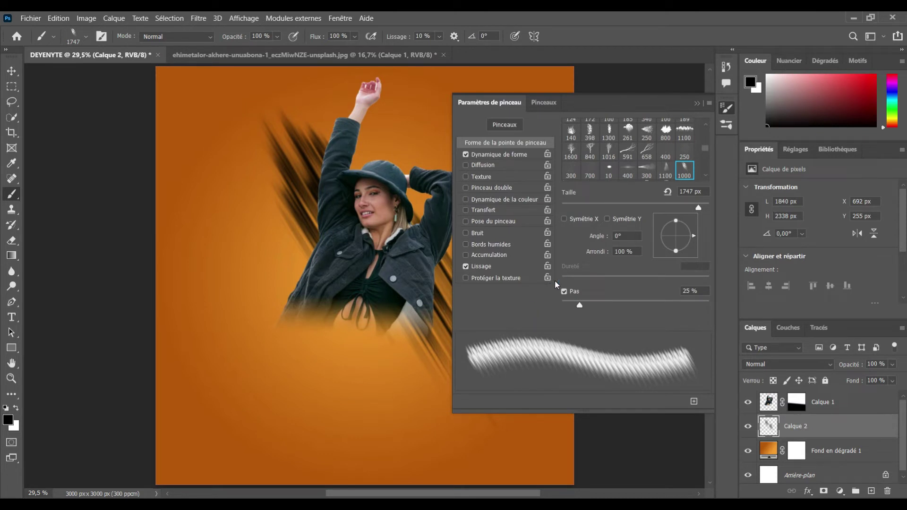
key("ctrl+z")
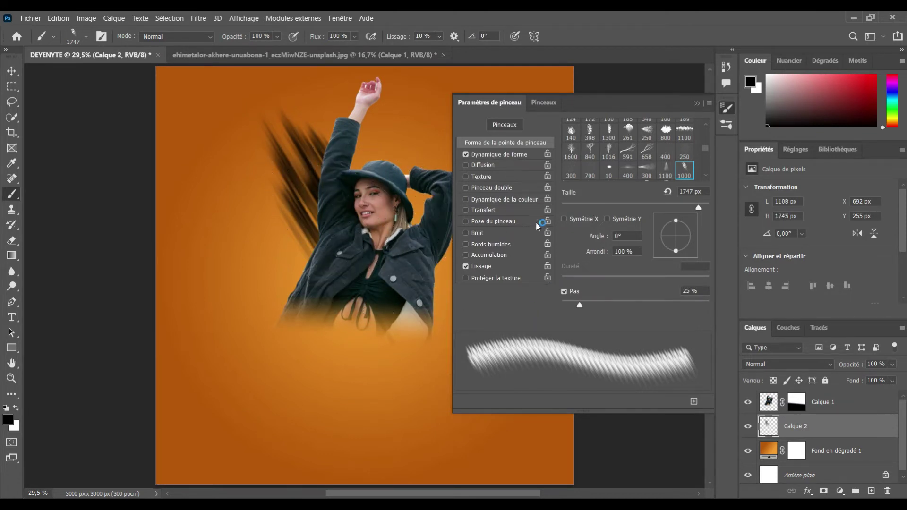
left_click(678, 207)
left_click(689, 208)
left_click(435, 281)
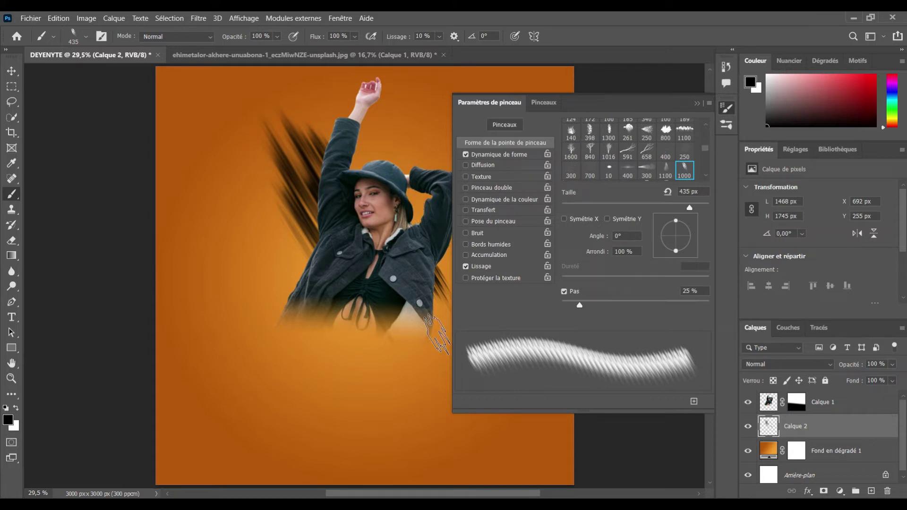
left_click(406, 338)
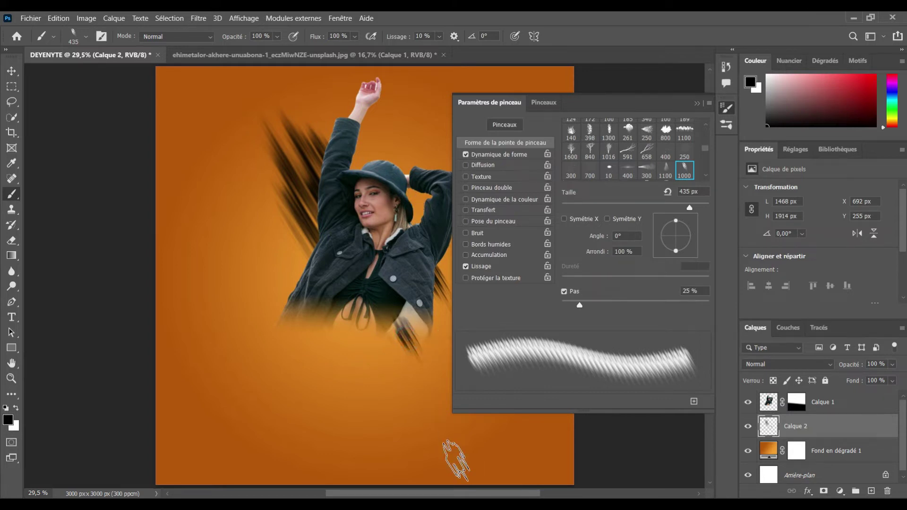
key("ctrl+z")
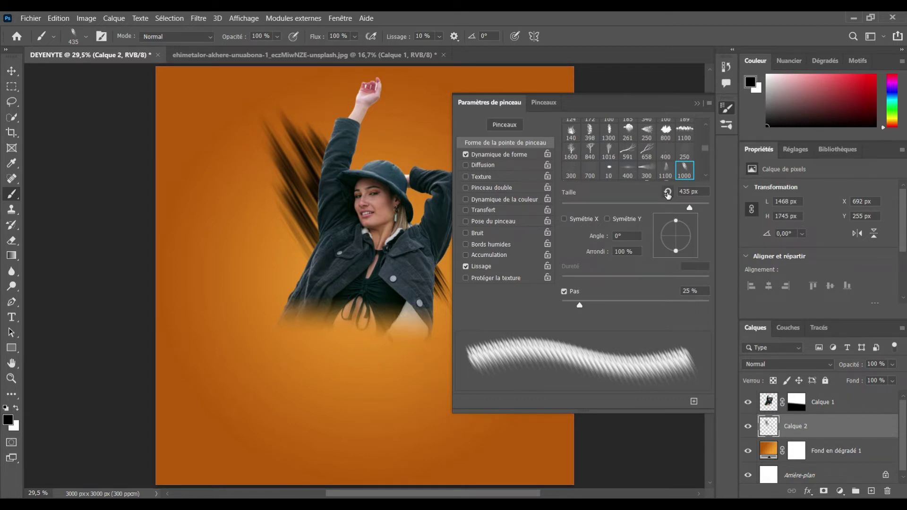
left_click(697, 183)
Create Calque 3 at the top of the layer stack and undo a 2289 px test stroke.
left_click(871, 491)
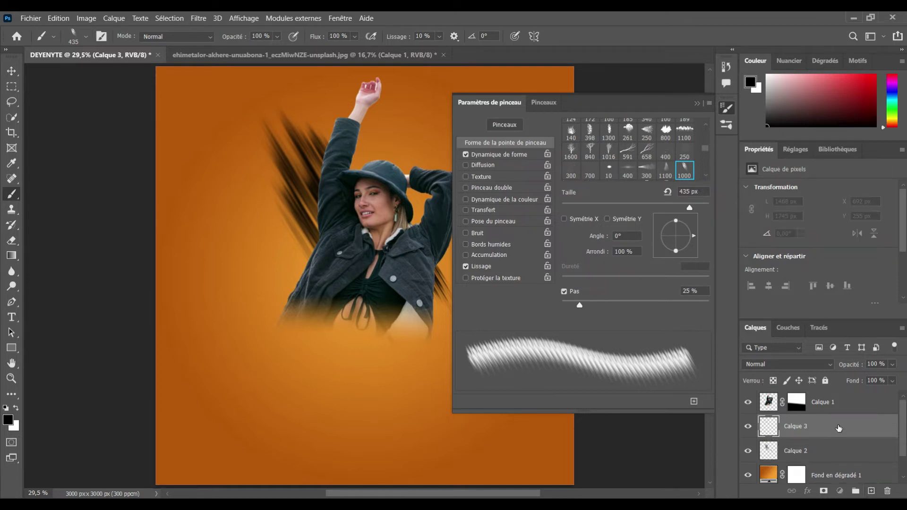
left_click_drag(839, 427, 831, 396)
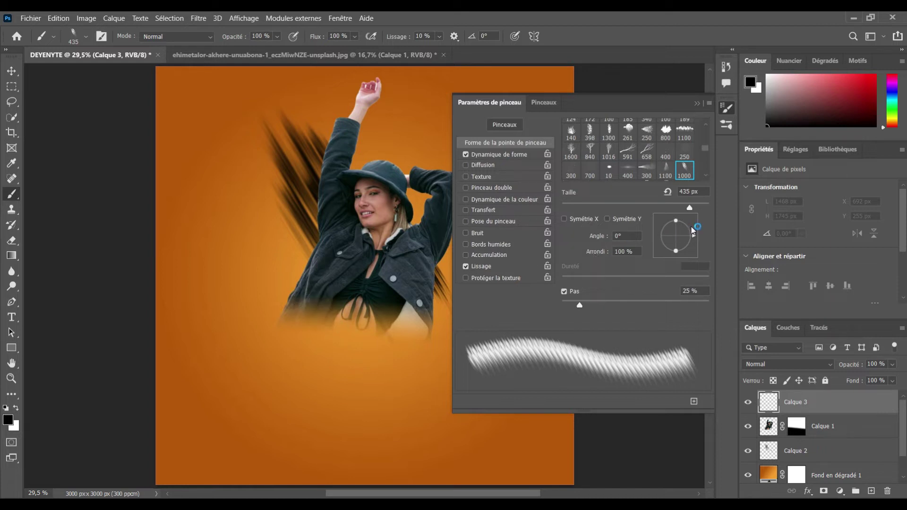
left_click(694, 208)
left_click_drag(703, 204, 700, 207)
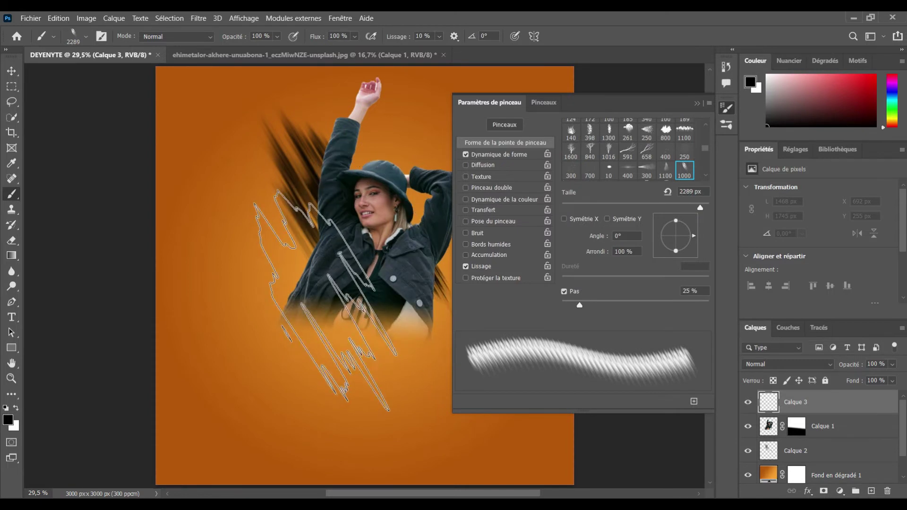
left_click(334, 324)
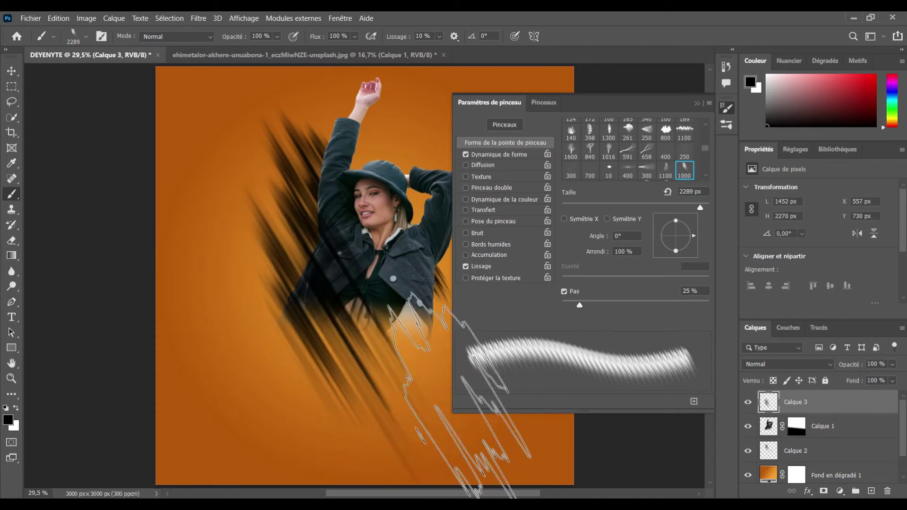
key("ctrl+z")
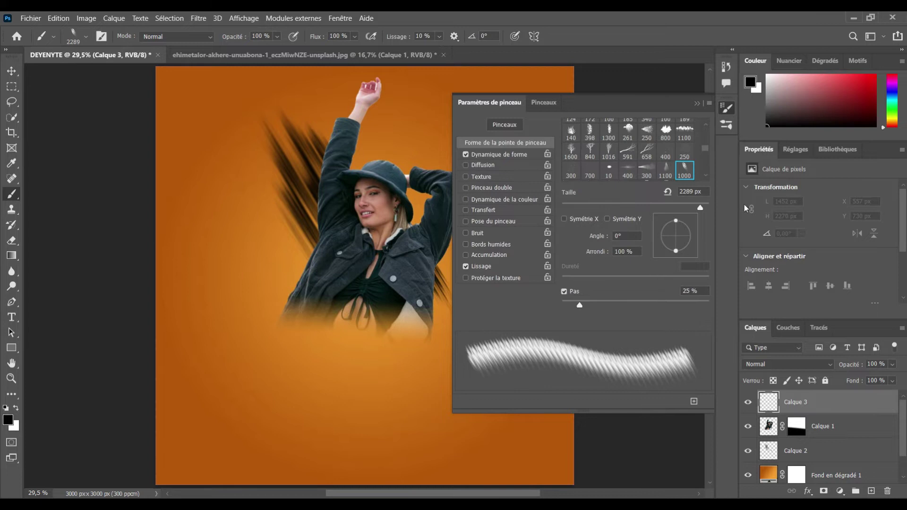
Flatten the brush tip at a 42° angle, resize it, and undo test streaks on the jacket.
left_click_drag(676, 221, 678, 215)
left_click_drag(694, 240, 685, 220)
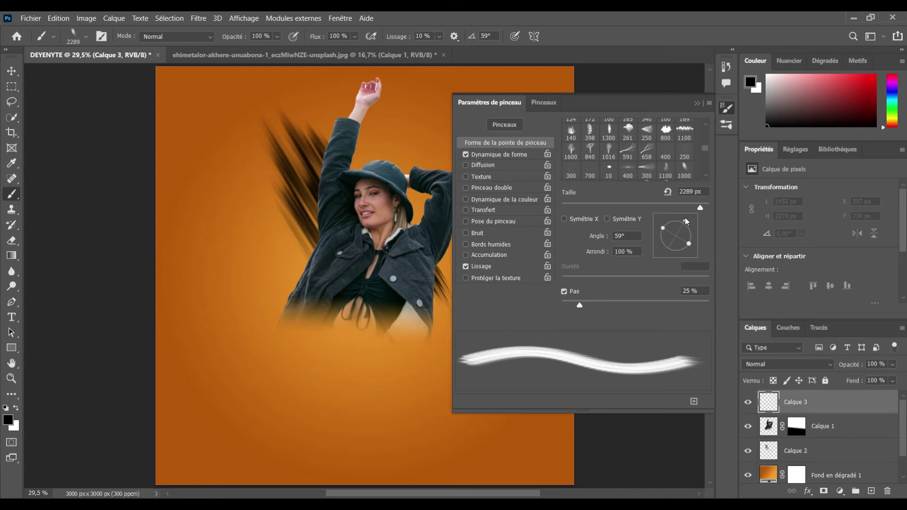
left_click_drag(687, 225, 689, 225)
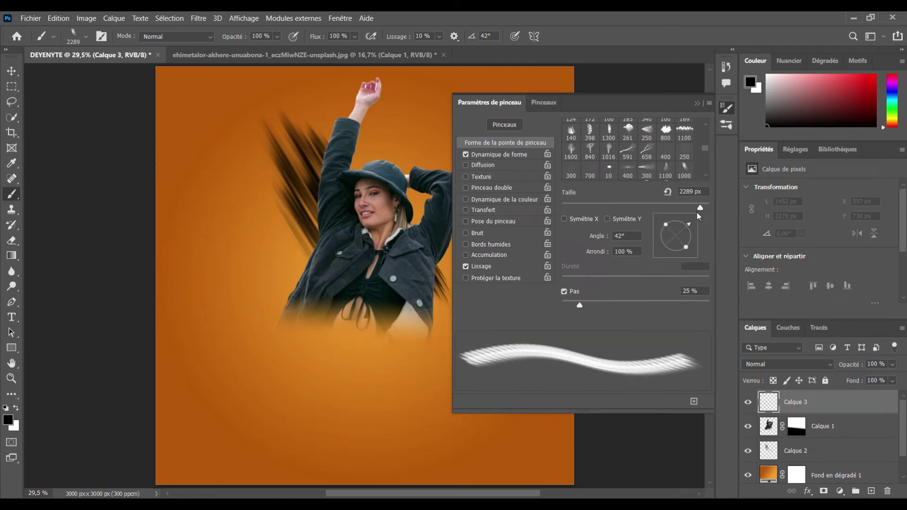
left_click_drag(699, 208, 692, 208)
left_click_drag(697, 207, 699, 207)
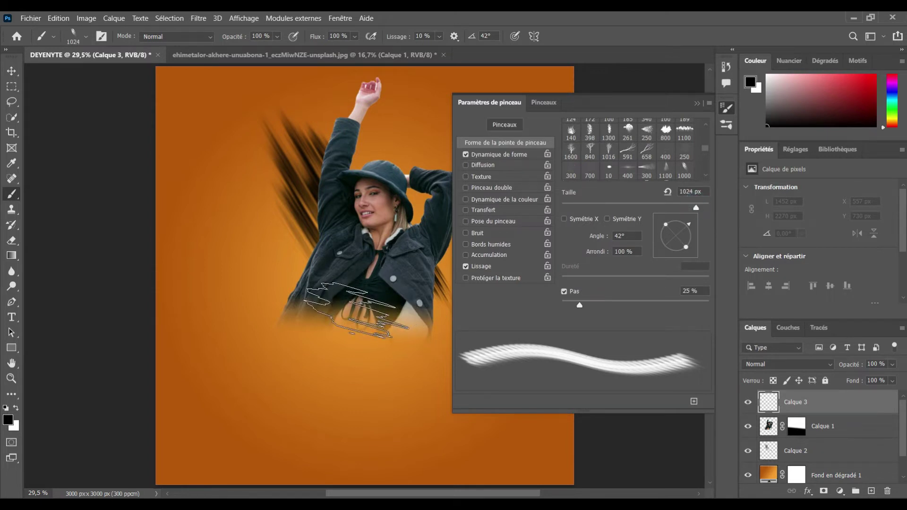
left_click(357, 310)
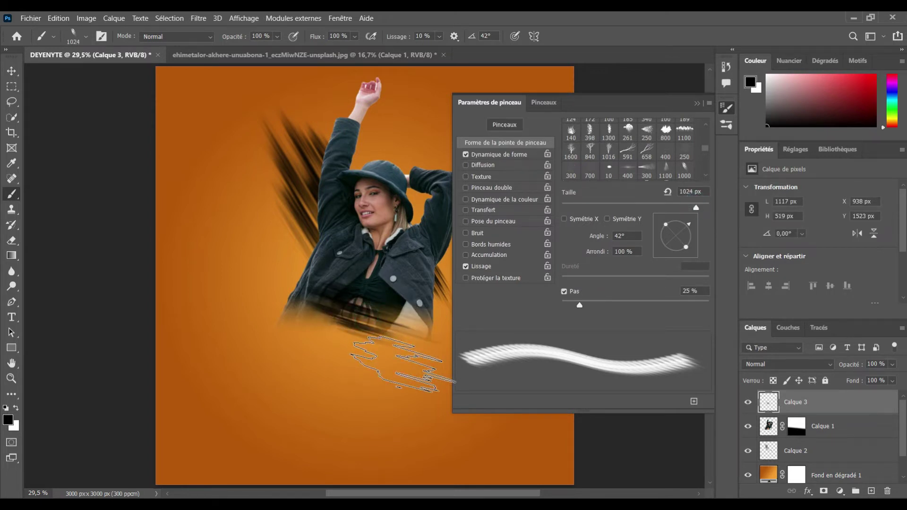
left_click(290, 303)
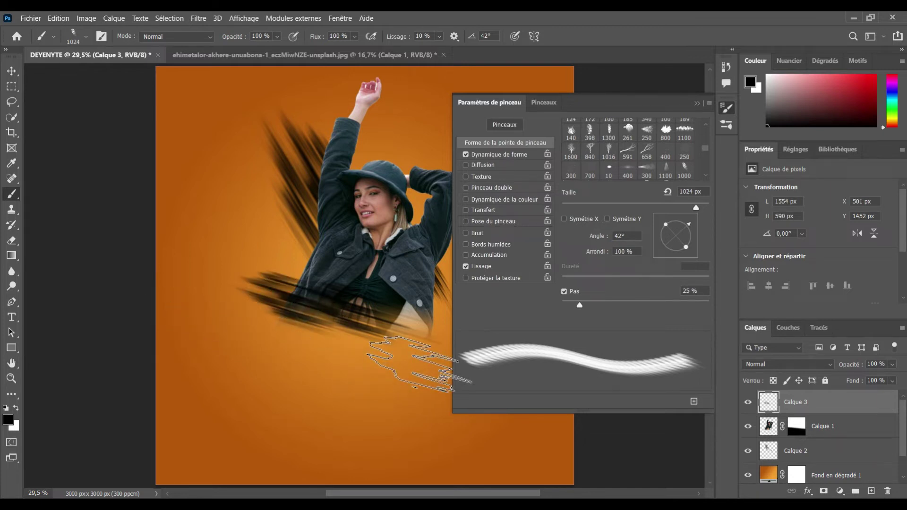
key("ctrl+z")
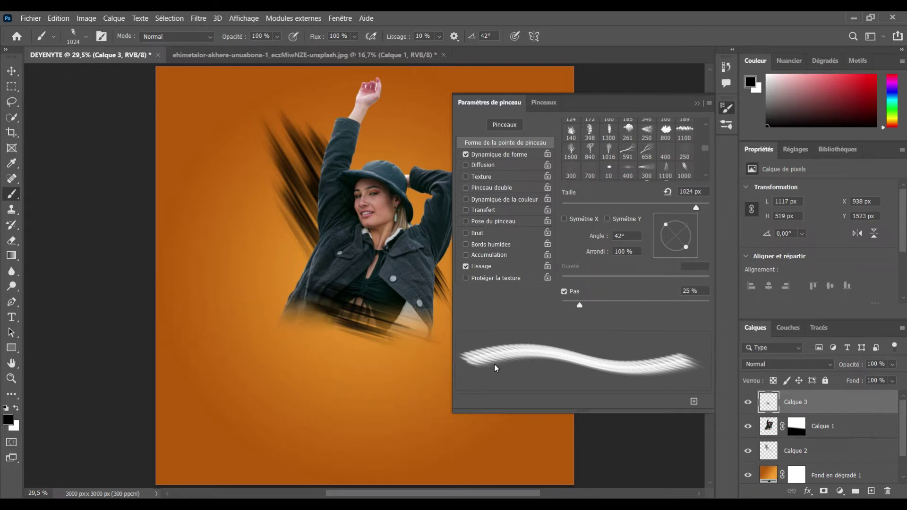
key("ctrl+z")
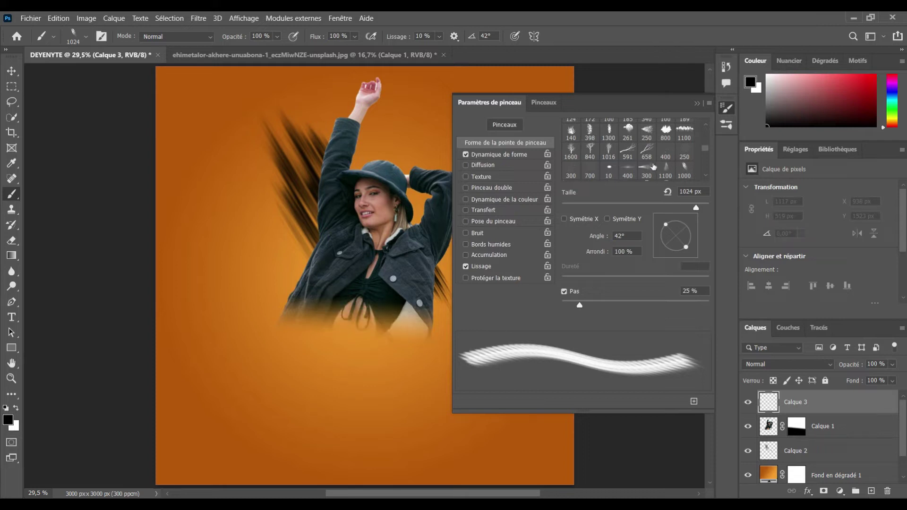
Try the 400 brush tip at about 2470 px and undo the test dab.
left_click(632, 169)
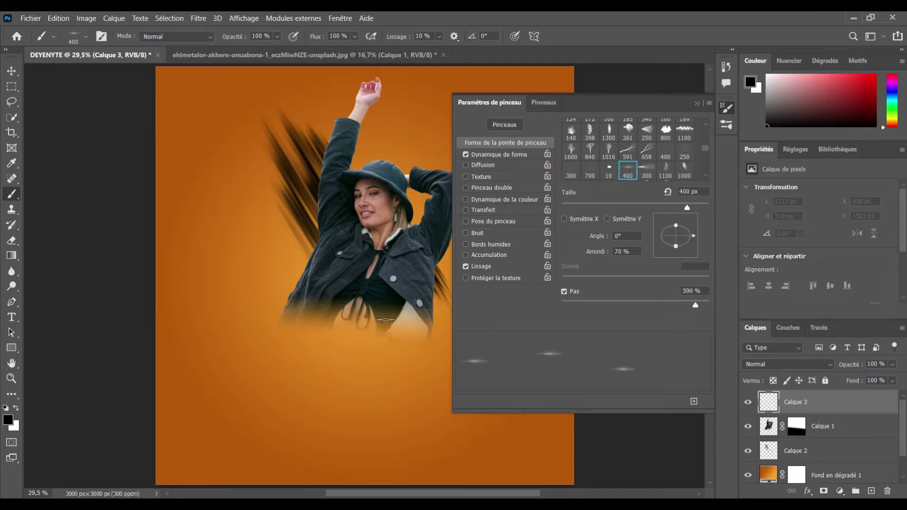
left_click(701, 207)
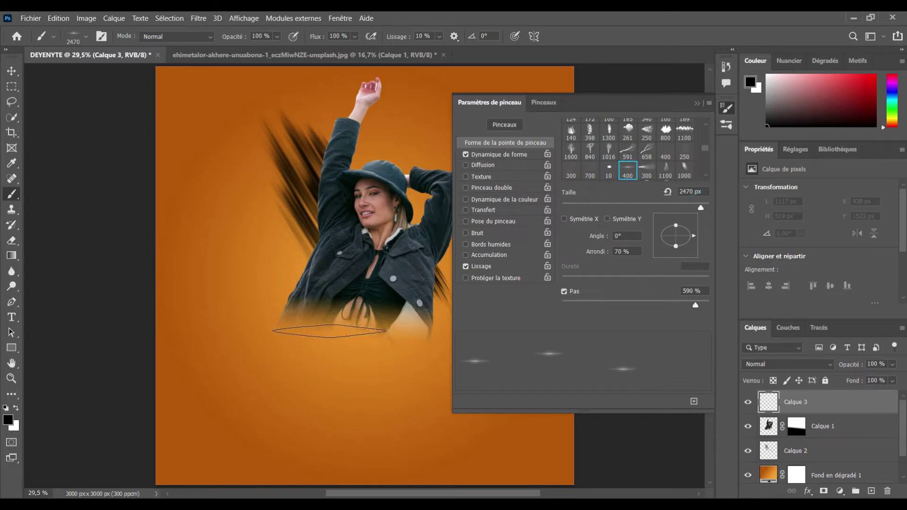
left_click(353, 325)
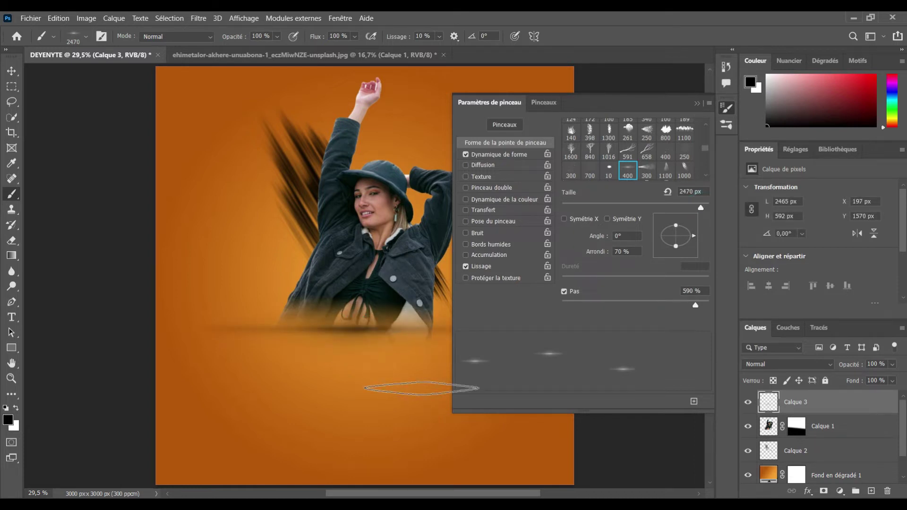
key("ctrl+z")
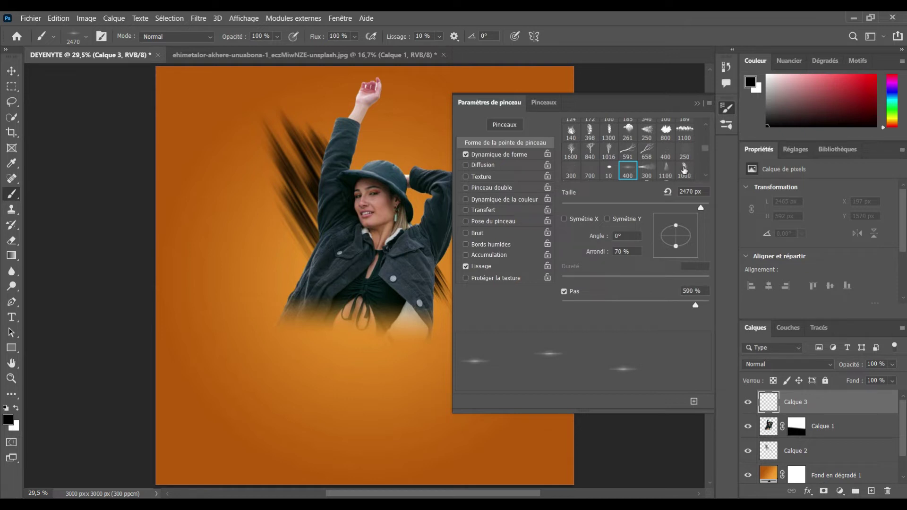
Paint dark streaks over the lower jacket with the 1000 tip and collapse Brush Settings.
left_click(684, 169)
left_click_drag(344, 293, 333, 307)
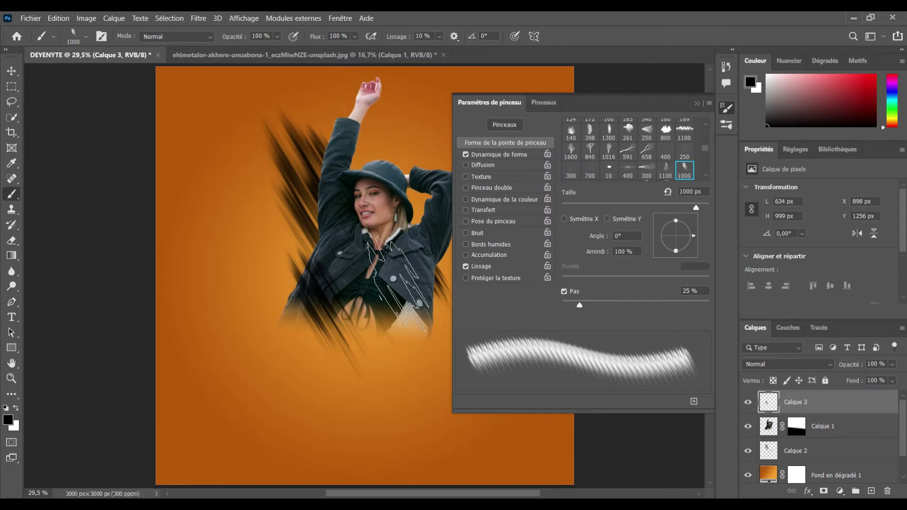
left_click(416, 331)
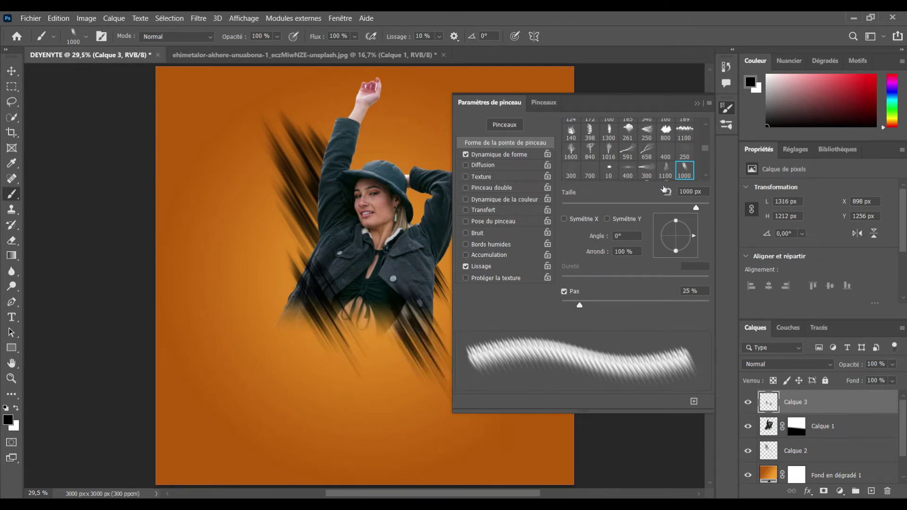
left_click(695, 105)
left_click(697, 105)
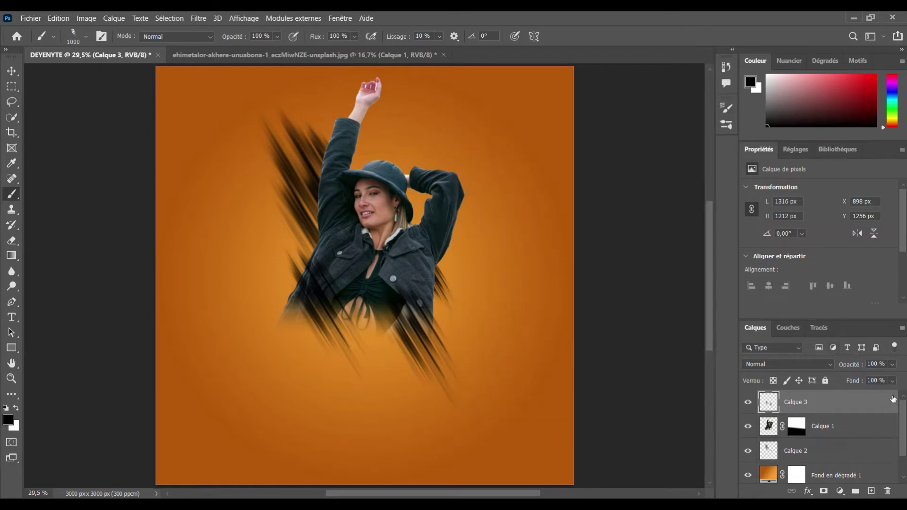
Set Calque 3 to Incrustation and Calque 2 to Lumière tamisée blending.
left_click(829, 364)
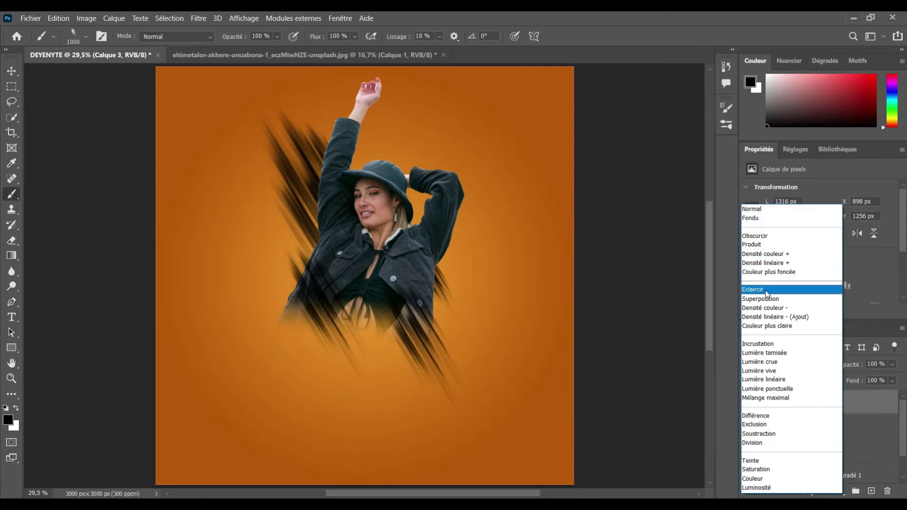
left_click(765, 346)
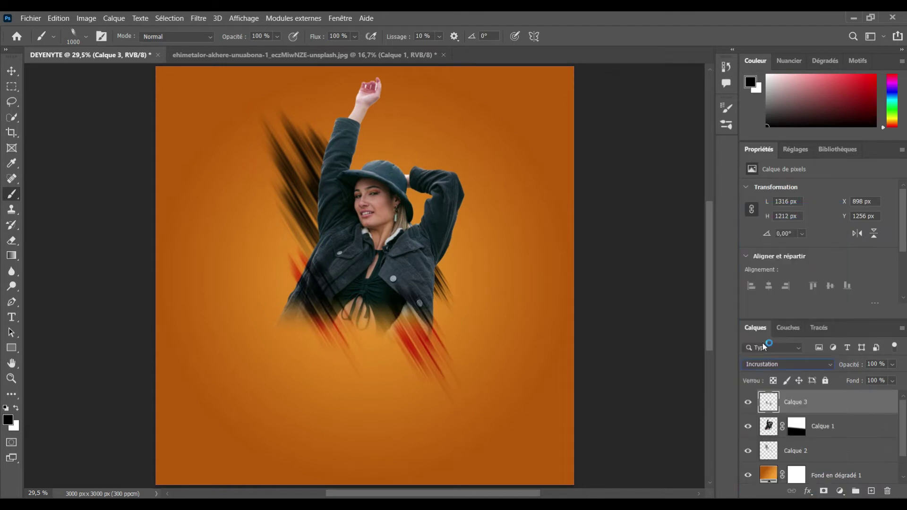
left_click(829, 456)
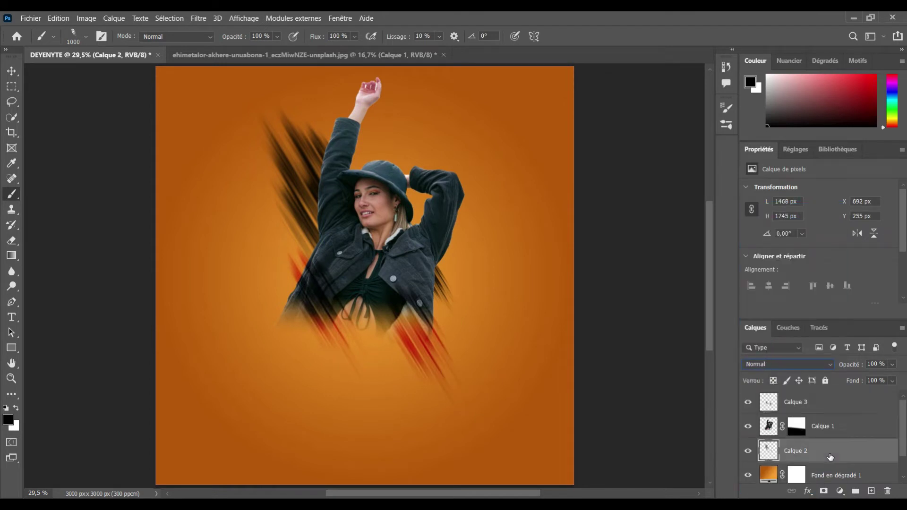
left_click(827, 361)
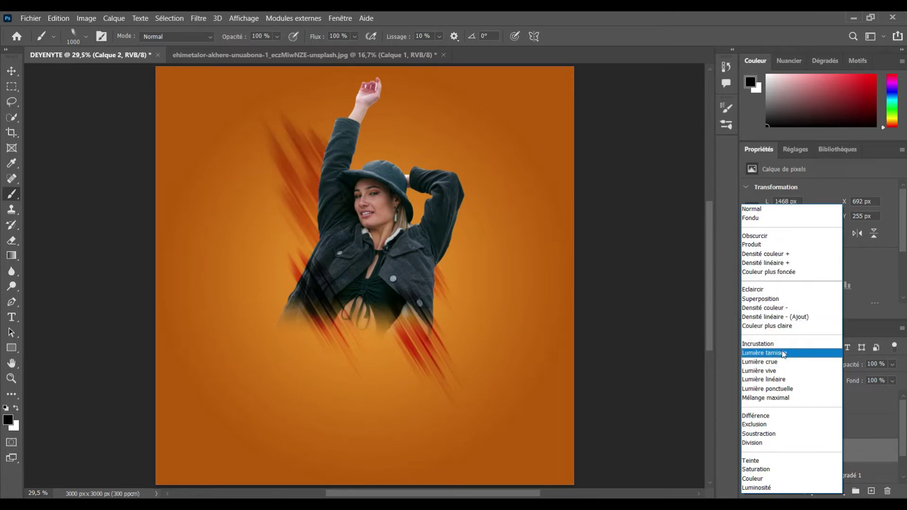
left_click(781, 353)
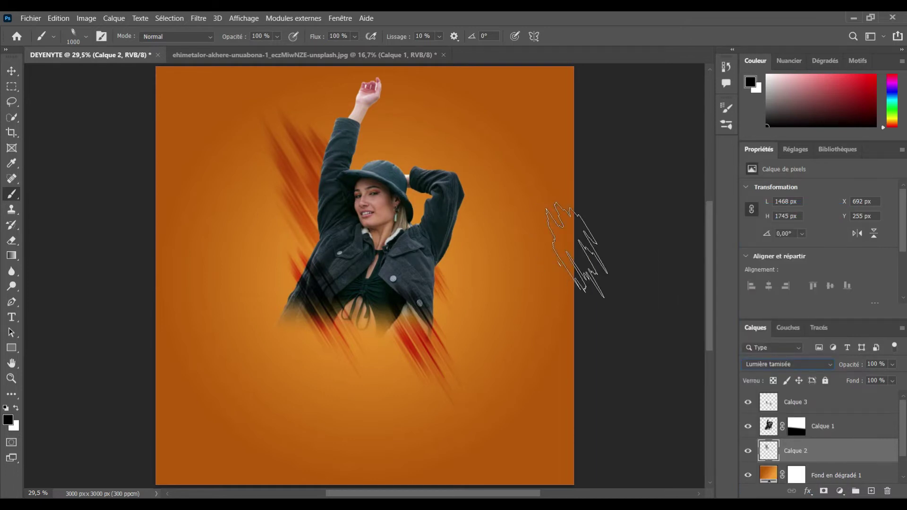
left_click(12, 72)
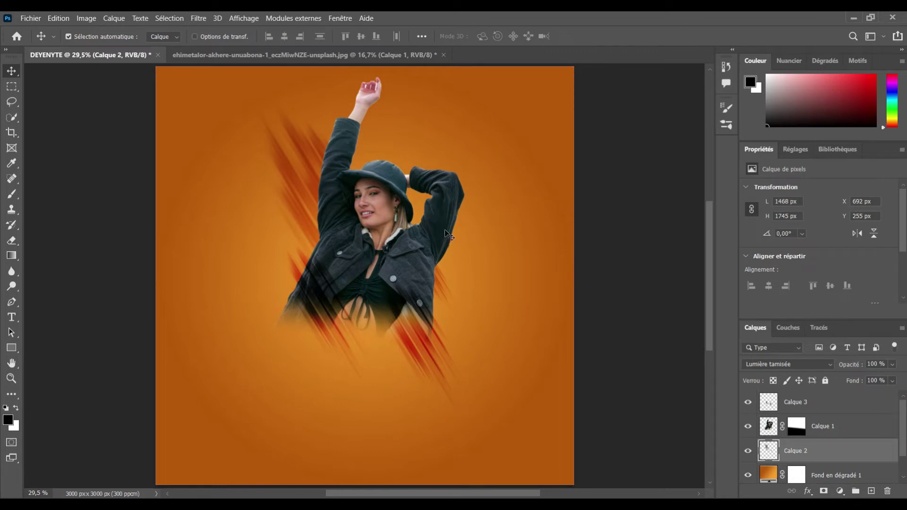
Duplicate Calque 1 with Ctrl+J and convert the original Calque 1 to a smart object.
left_click(409, 267)
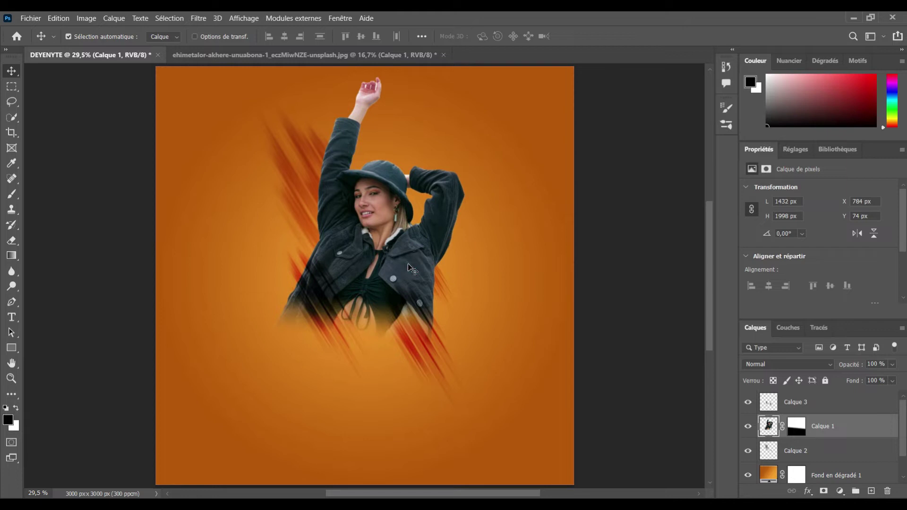
key("ctrl+j")
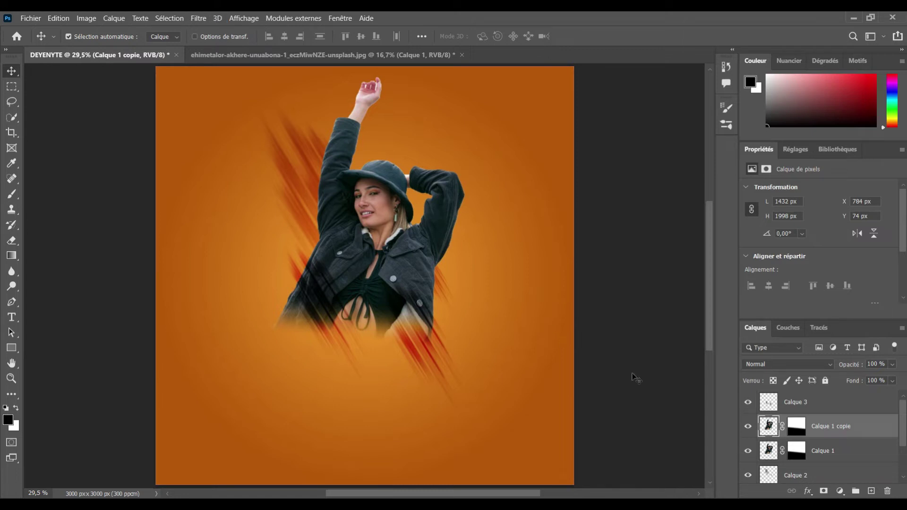
left_click(837, 455)
right_click(837, 455)
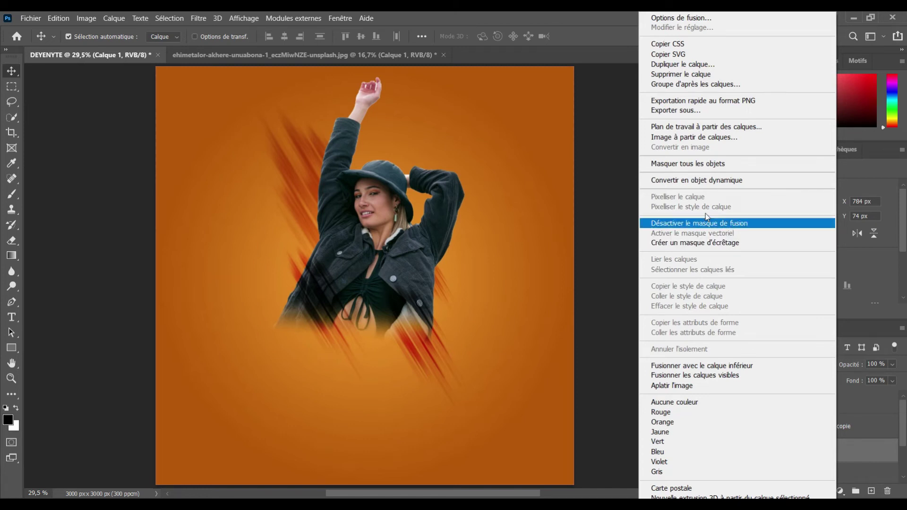
left_click(697, 181)
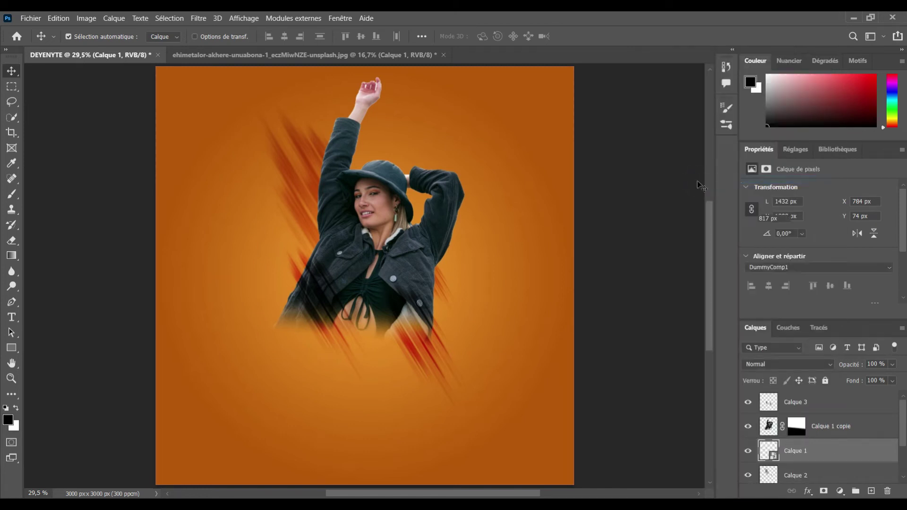
Apply a Flou gaussien with about 70 px radius to Calque 1.
left_click(200, 19)
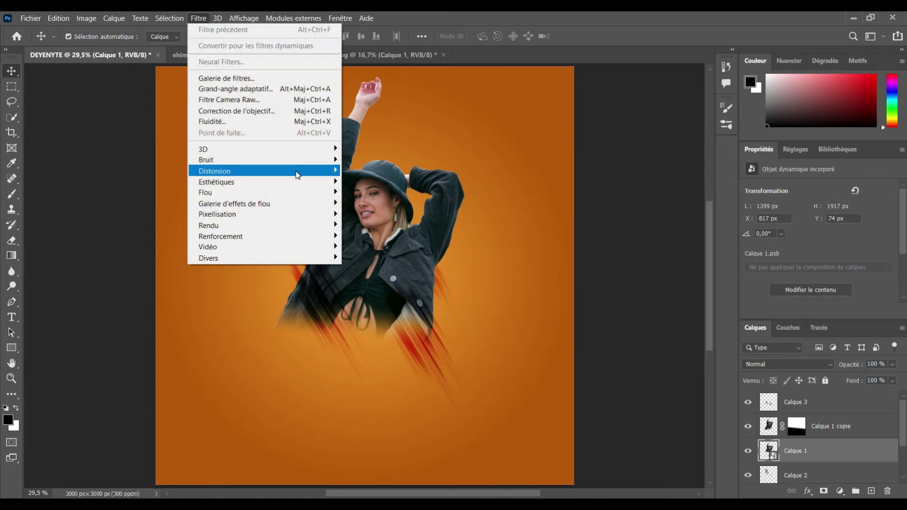
left_click(302, 191)
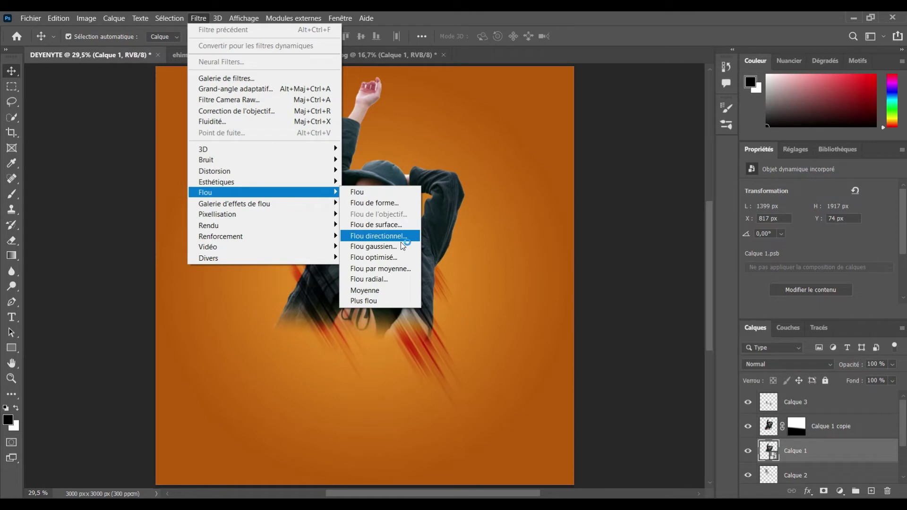
left_click(384, 249)
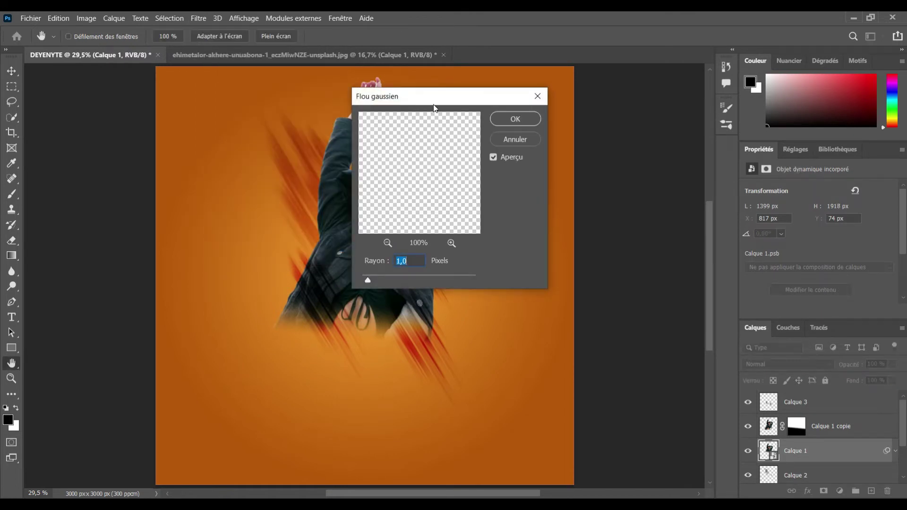
left_click_drag(431, 102, 550, 128)
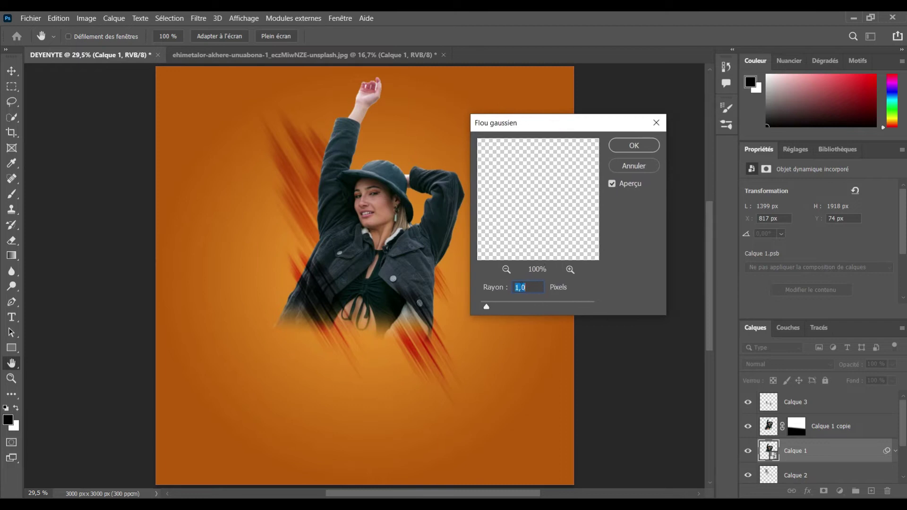
left_click_drag(492, 305, 512, 305)
left_click_drag(522, 308, 544, 308)
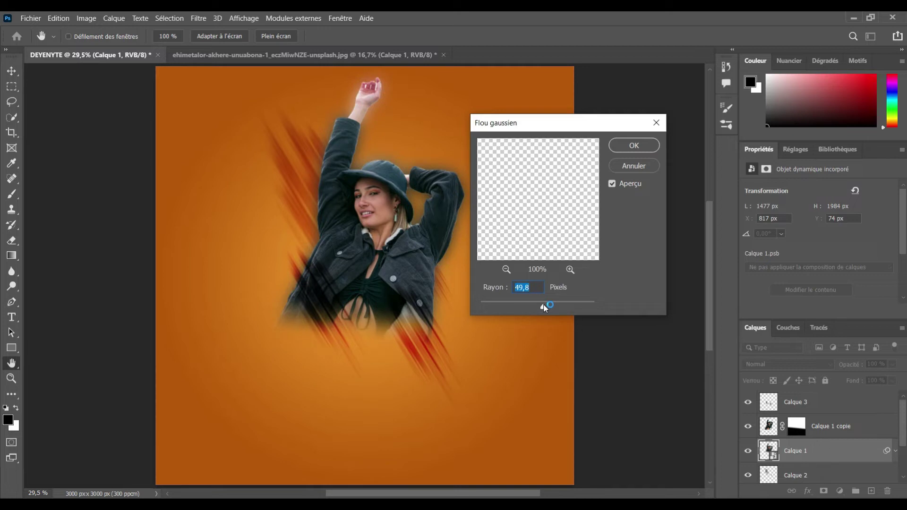
left_click_drag(544, 307, 547, 307)
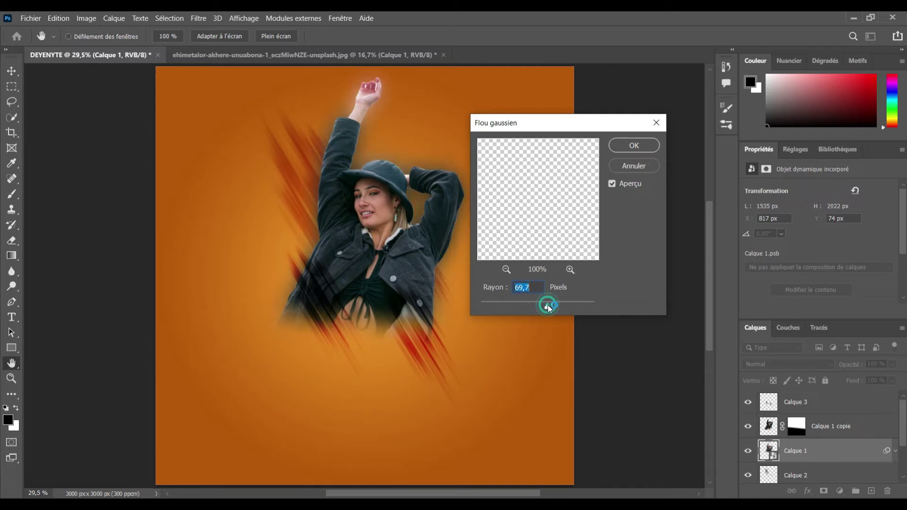
left_click(634, 146)
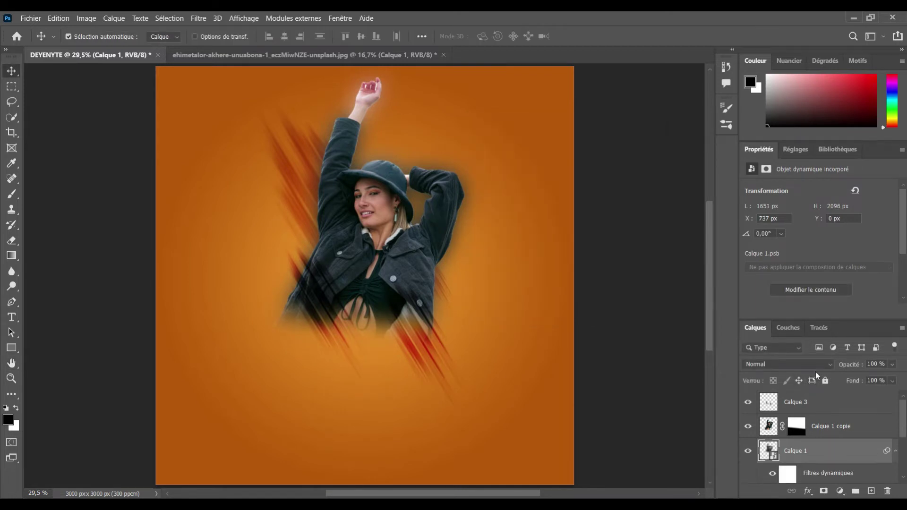
Blend the blurred woman layer as Densité linéaire (Ajout) and duplicate it for a stronger glow.
left_click(821, 368)
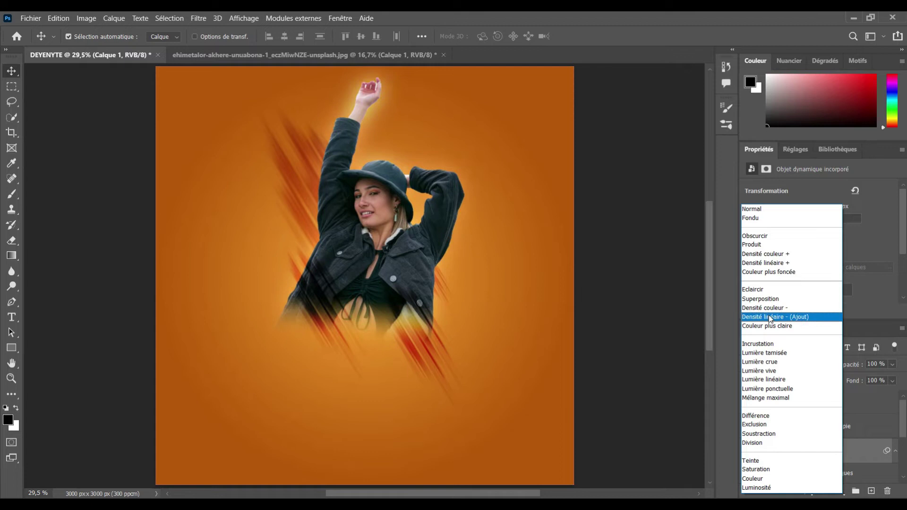
left_click(770, 316)
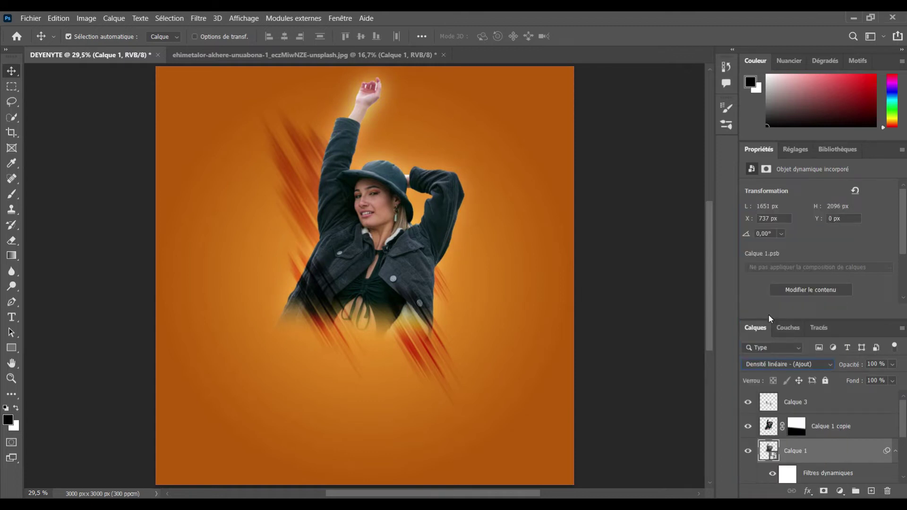
key("ctrl+j")
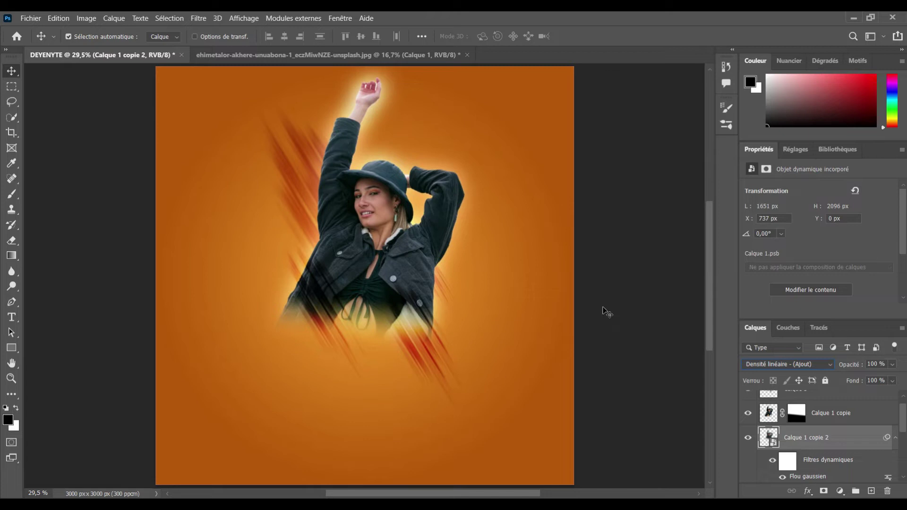
left_click(419, 357)
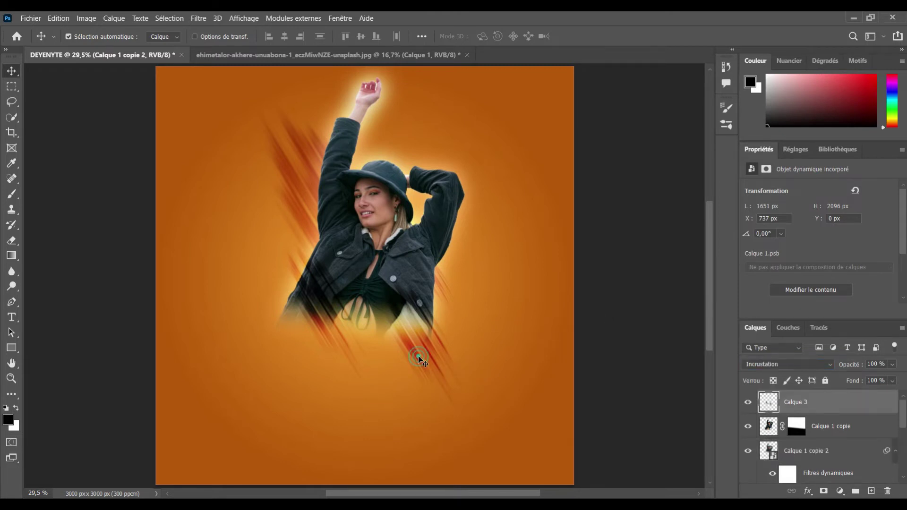
Give Calque 3's streaks a white (#fff) Incrustation couleur layer style.
left_click(16, 409)
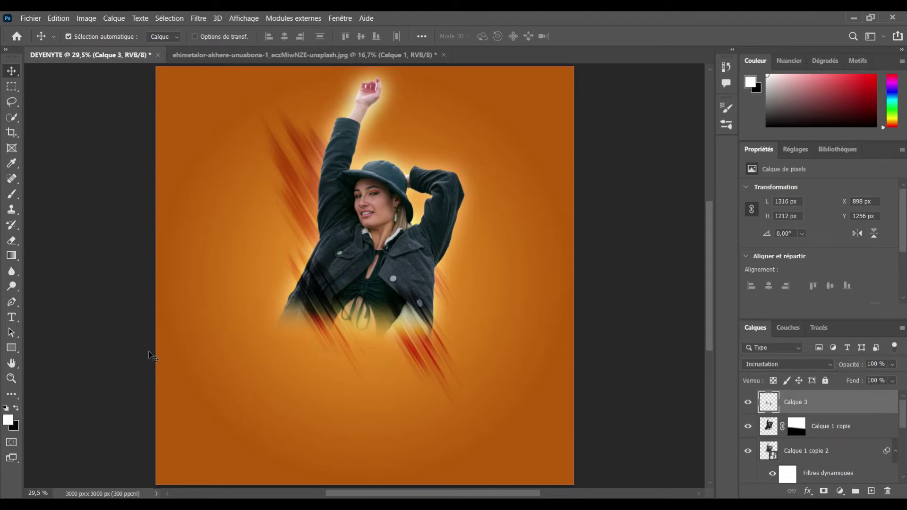
double_click(857, 404)
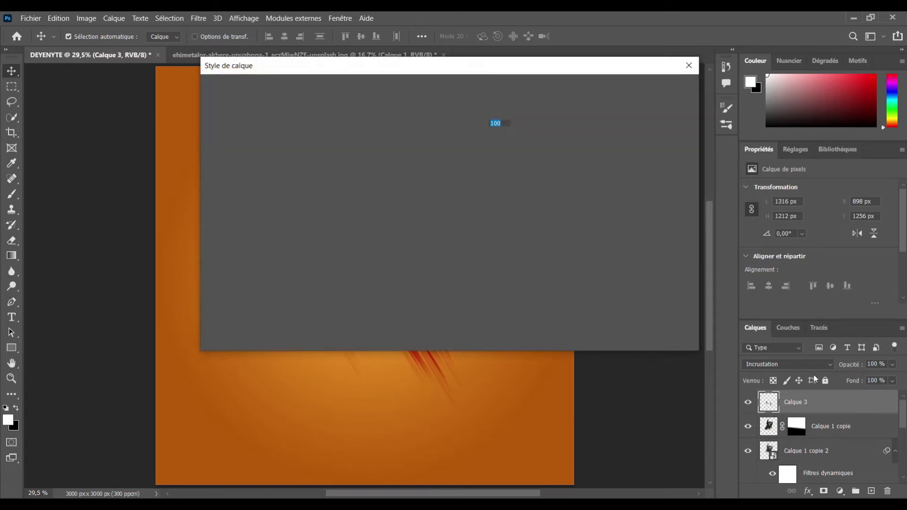
left_click_drag(497, 74, 757, 116)
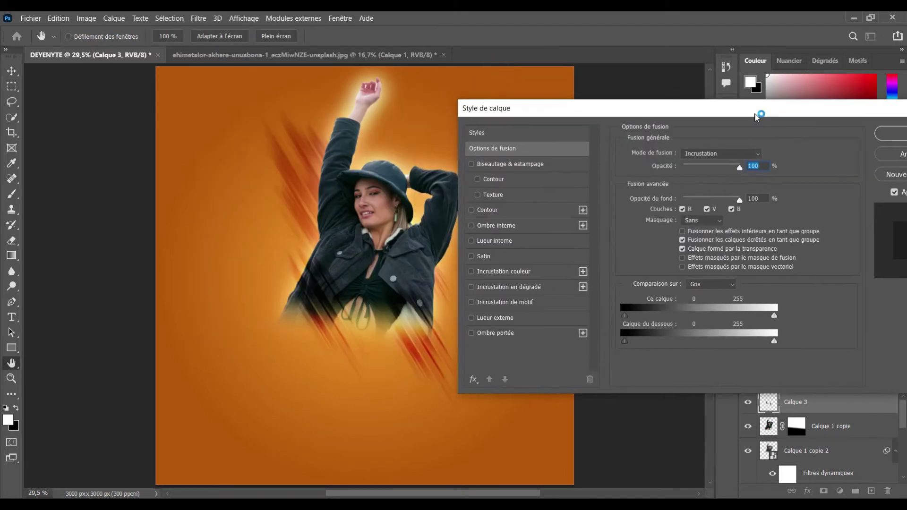
left_click(507, 275)
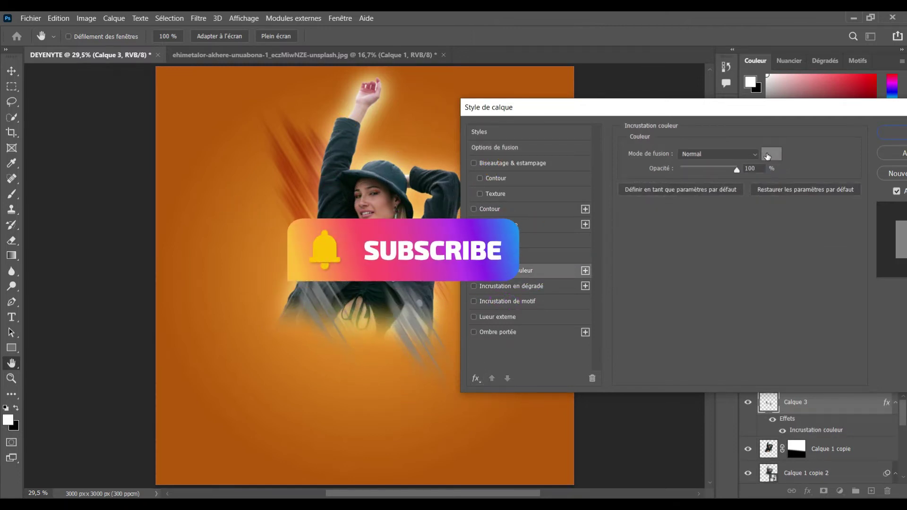
left_click(766, 154)
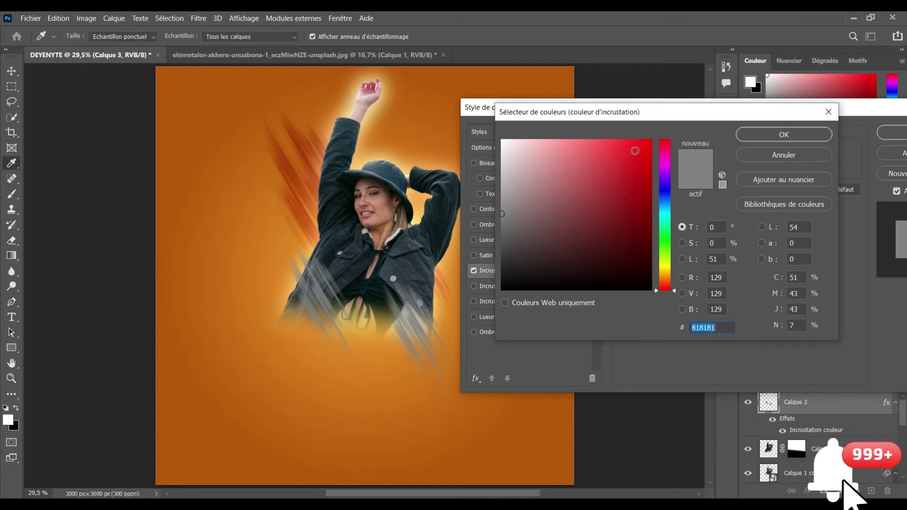
type("fff")
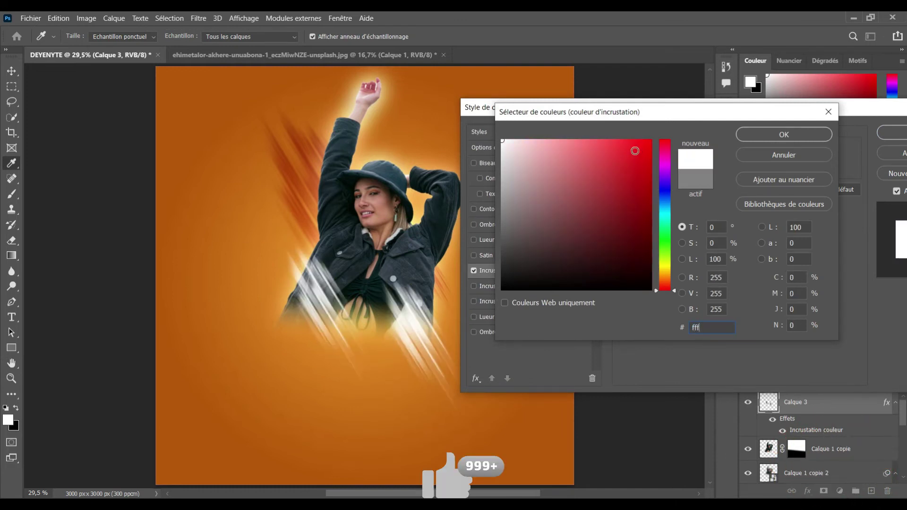
left_click(755, 135)
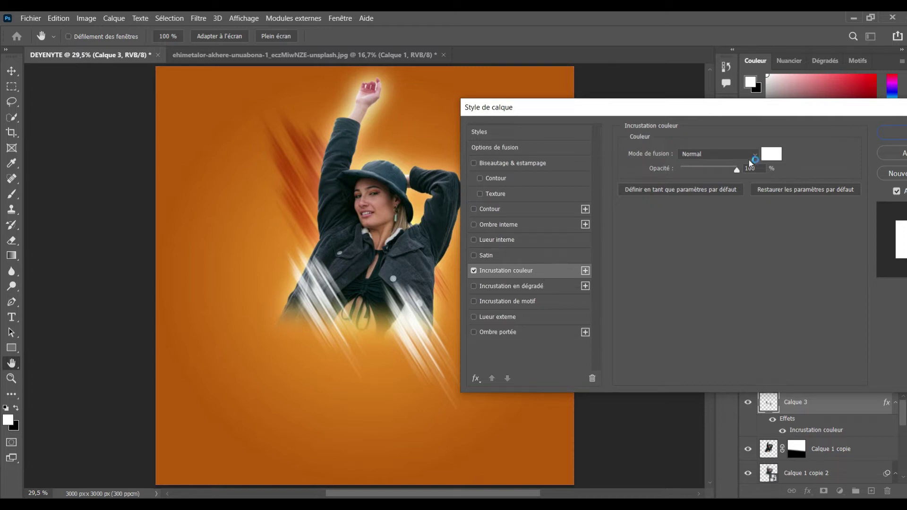
left_click_drag(736, 108, 630, 130)
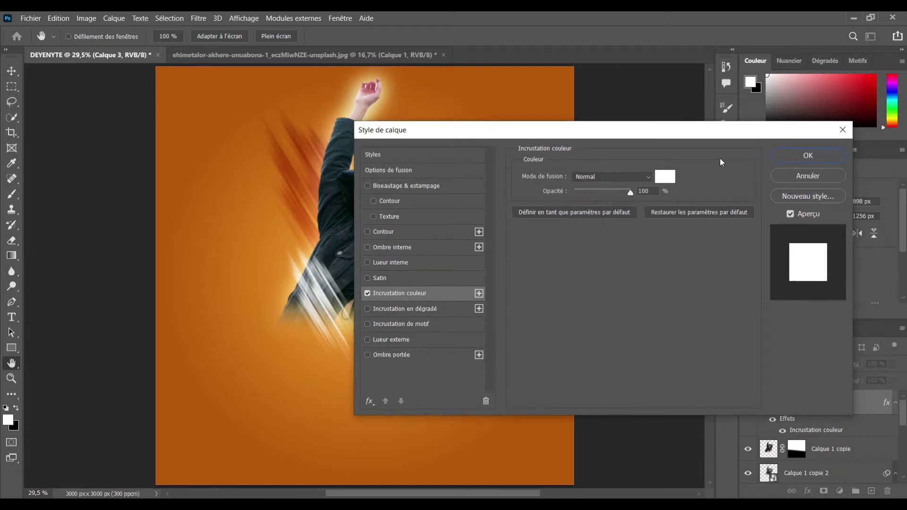
left_click(785, 156)
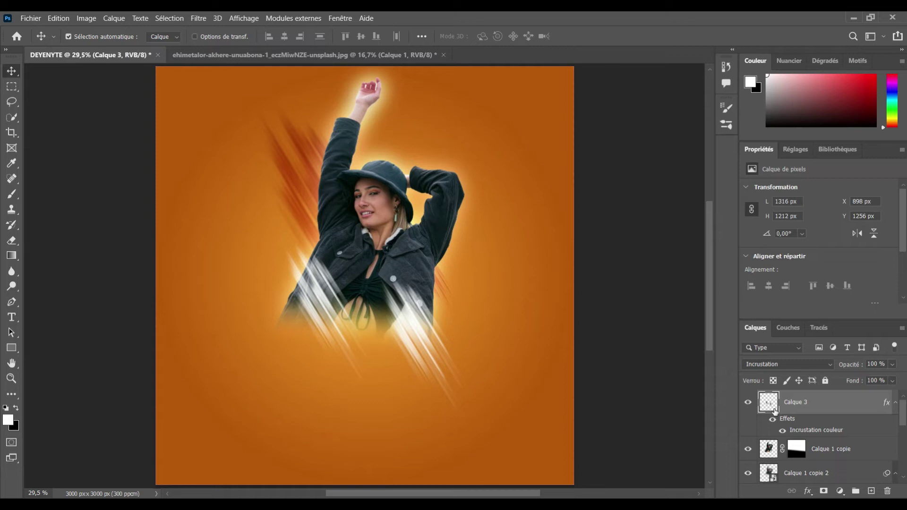
Set Calque 3's opacity to 50%, then select Calque 2.
left_click(874, 363)
type("50")
key("Return")
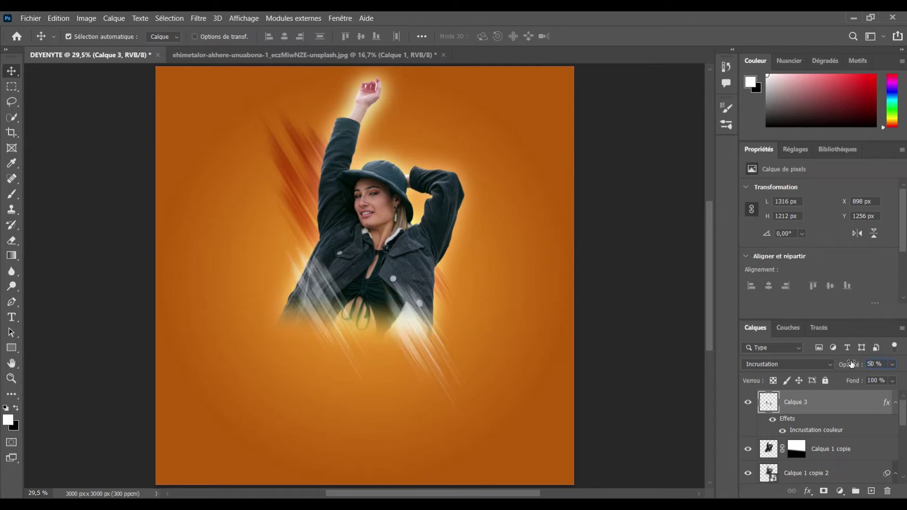
left_click(299, 158)
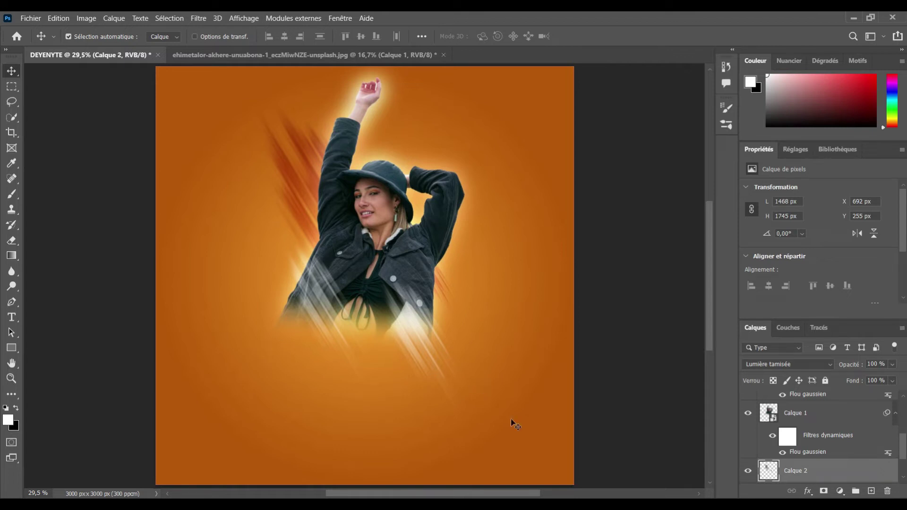
Add a new gradient fill layer above the gradient background layer.
left_click(546, 473)
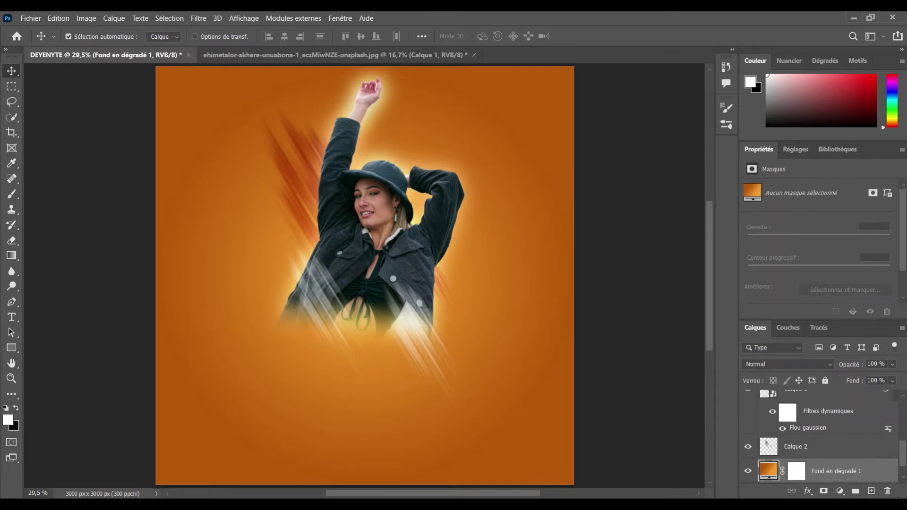
left_click(840, 491)
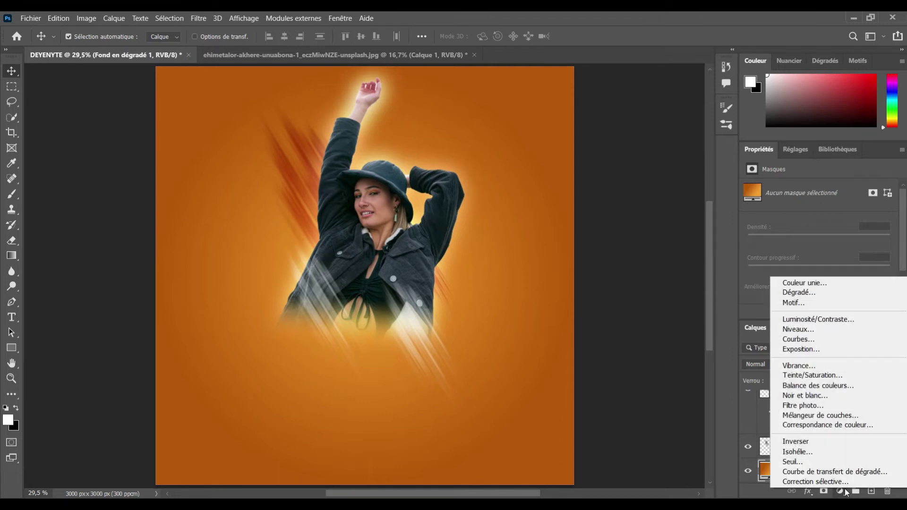
left_click(805, 292)
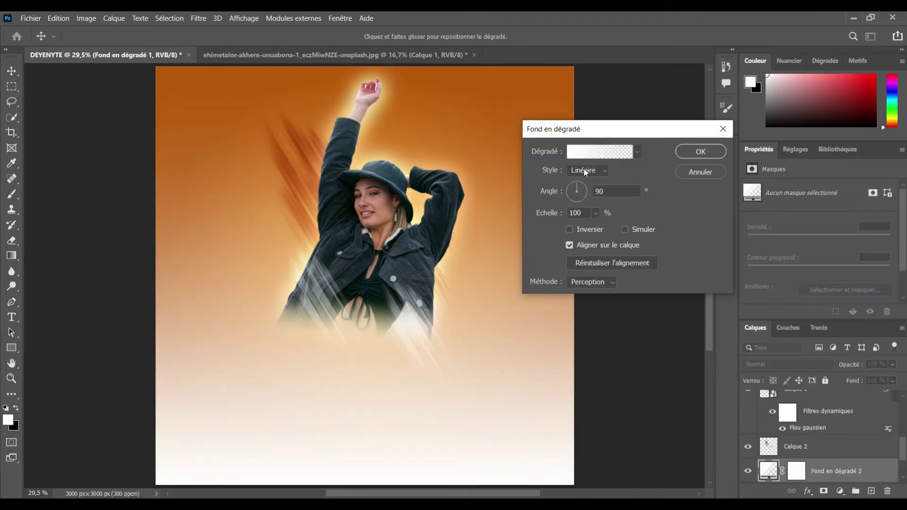
left_click(569, 152)
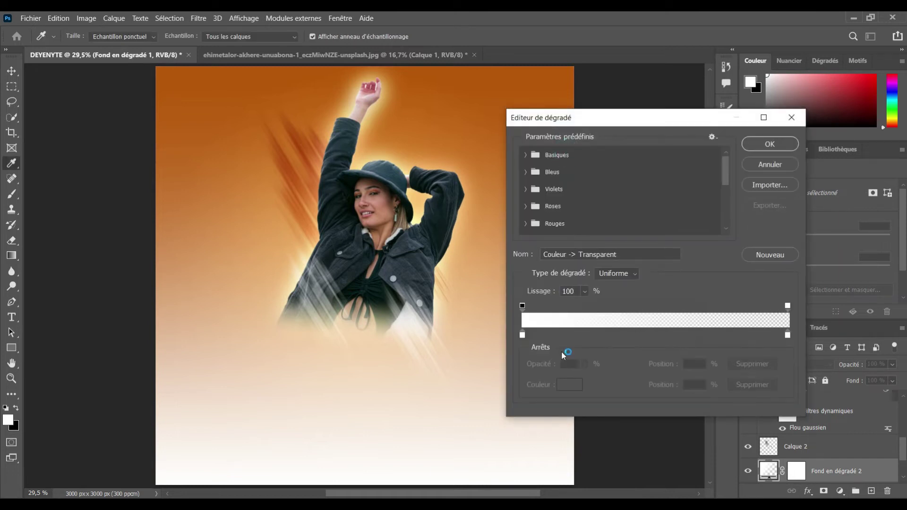
Set the gradient's colour stop to pure black #000000.
double_click(522, 335)
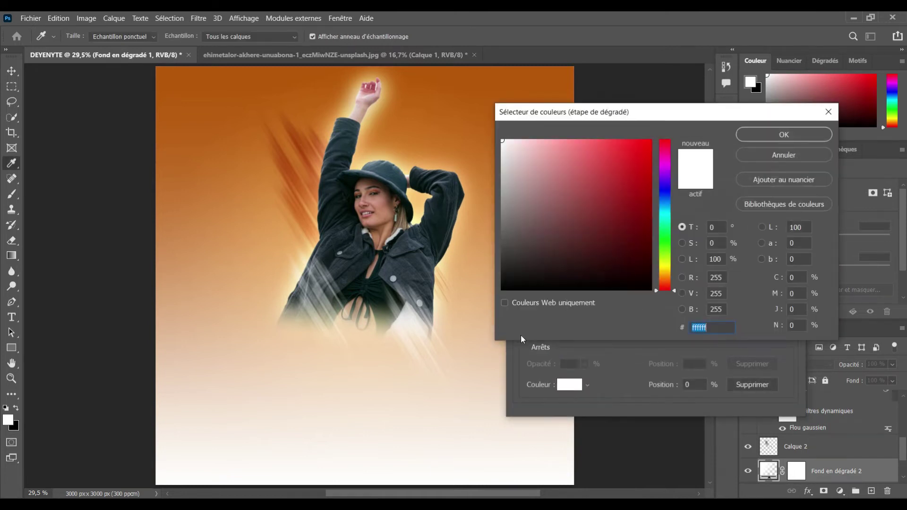
left_click_drag(364, 287, 354, 289)
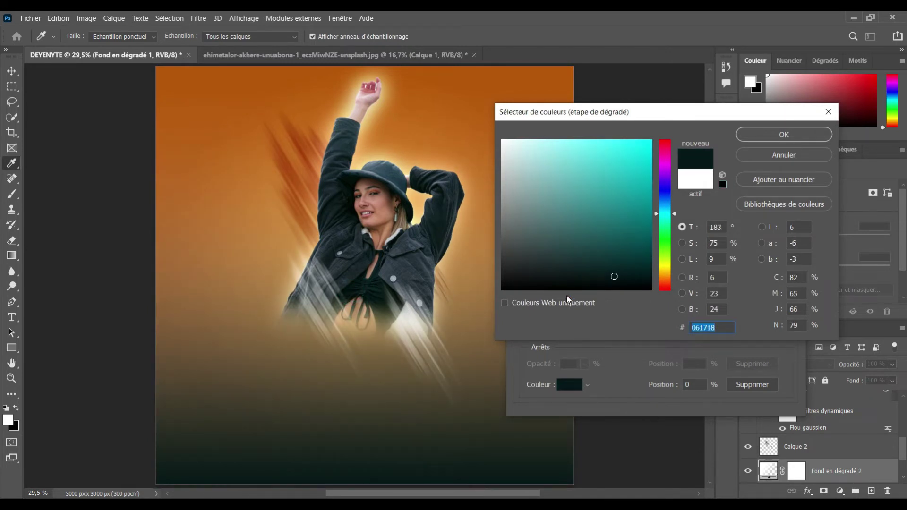
left_click(646, 288)
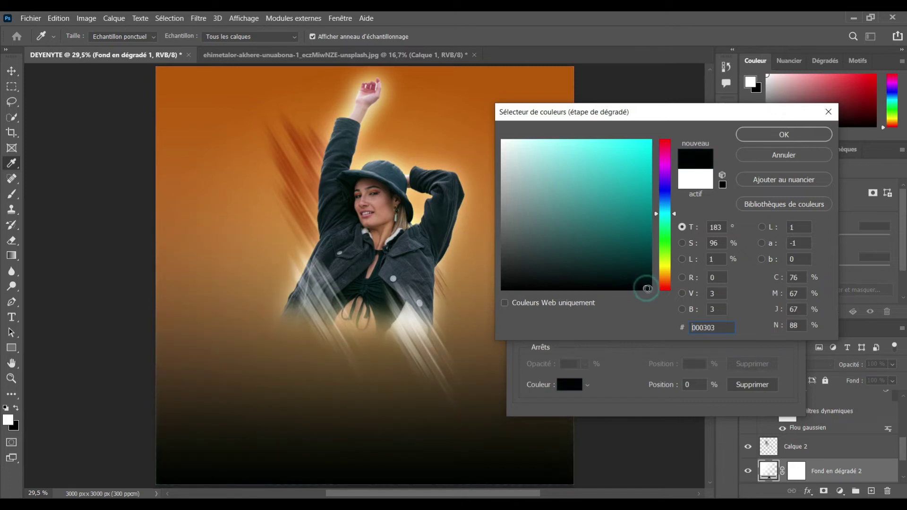
left_click_drag(646, 289, 650, 290)
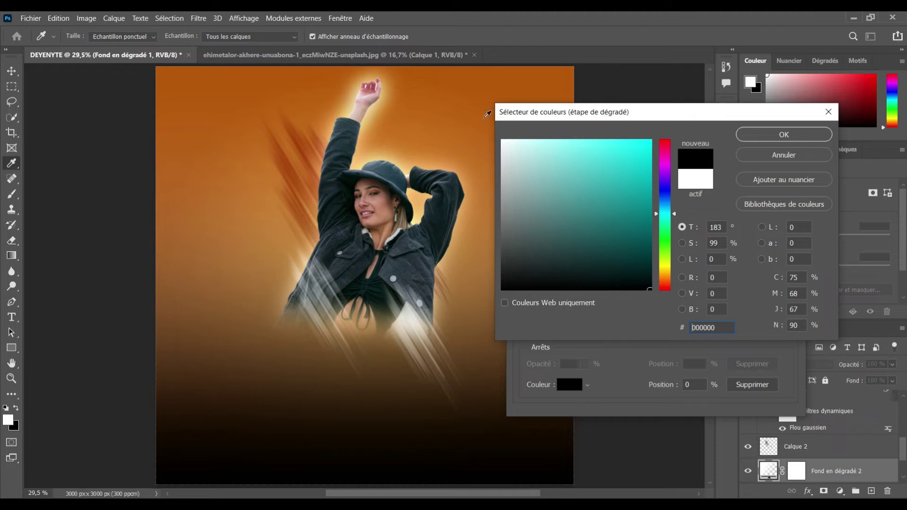
left_click(668, 190)
left_click(642, 243)
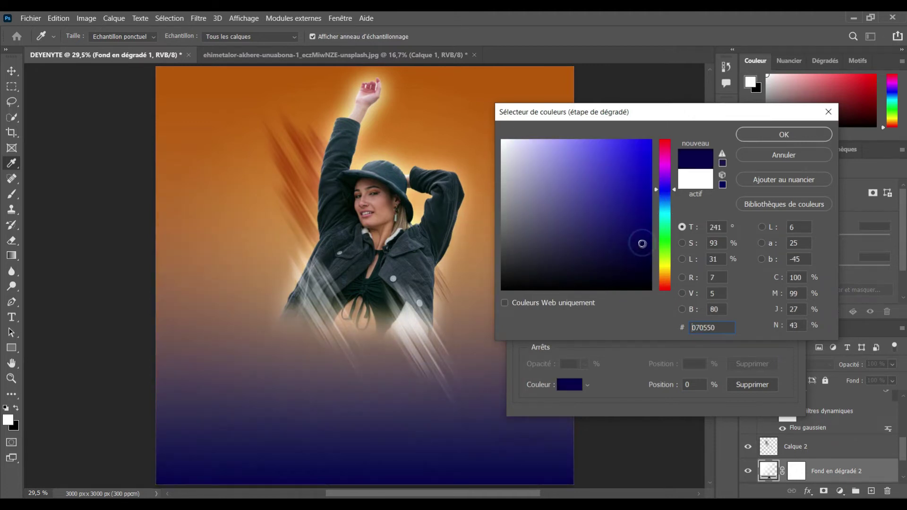
left_click(643, 273)
left_click(531, 282)
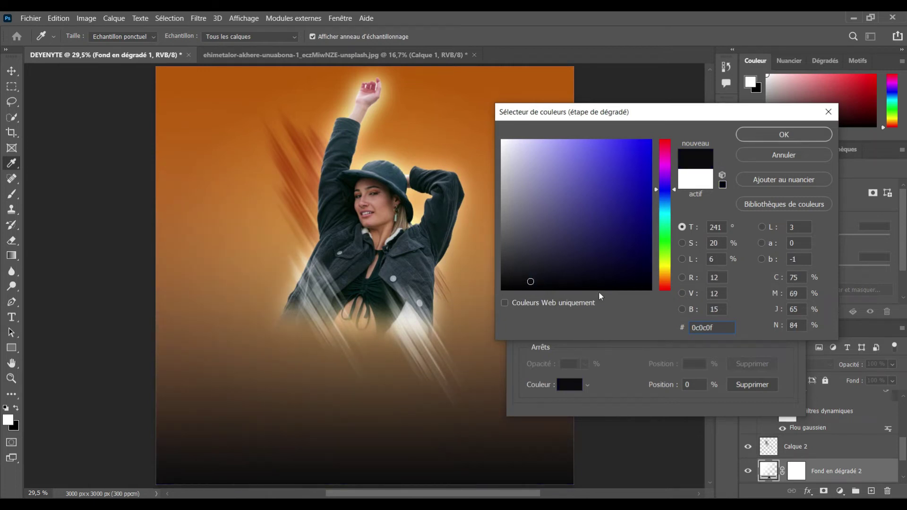
left_click(667, 288)
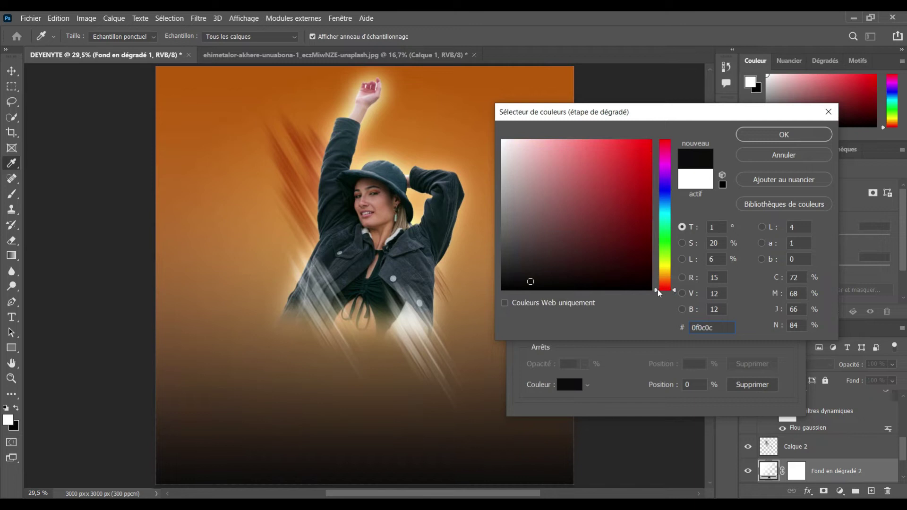
left_click(651, 290)
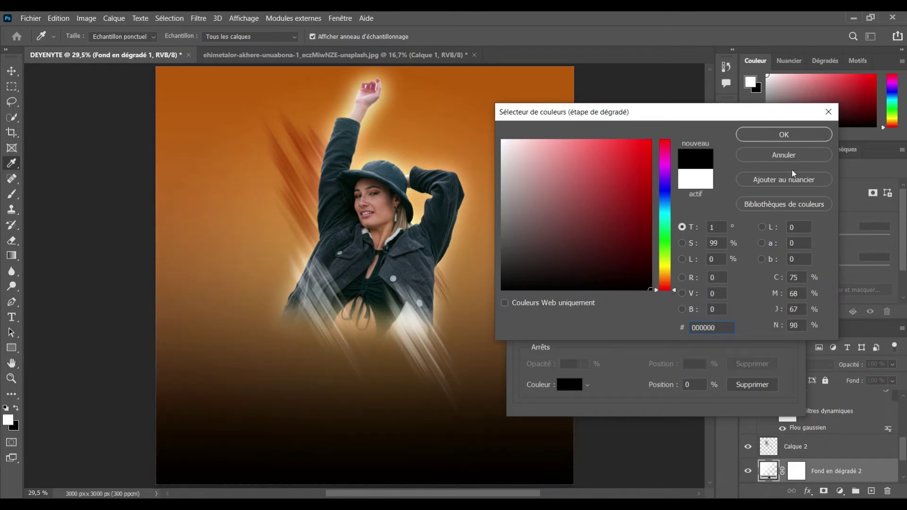
left_click(775, 135)
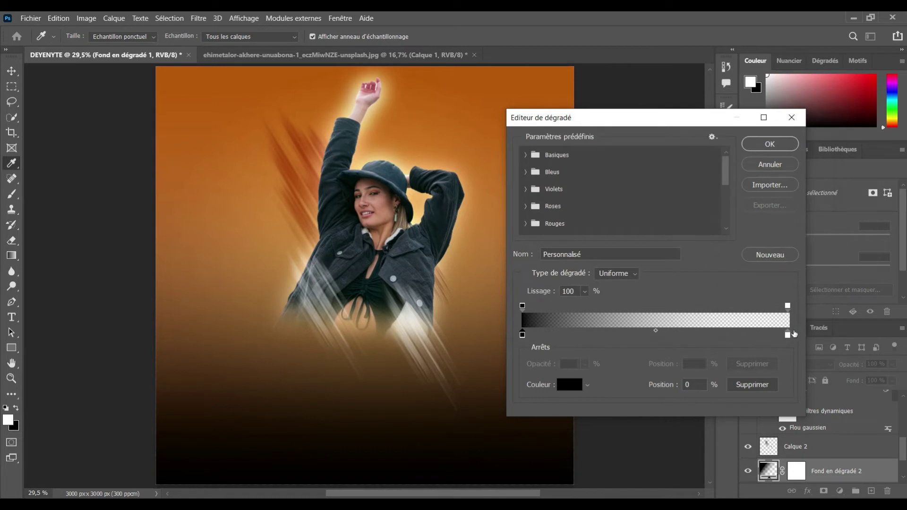
left_click_drag(789, 335, 792, 376)
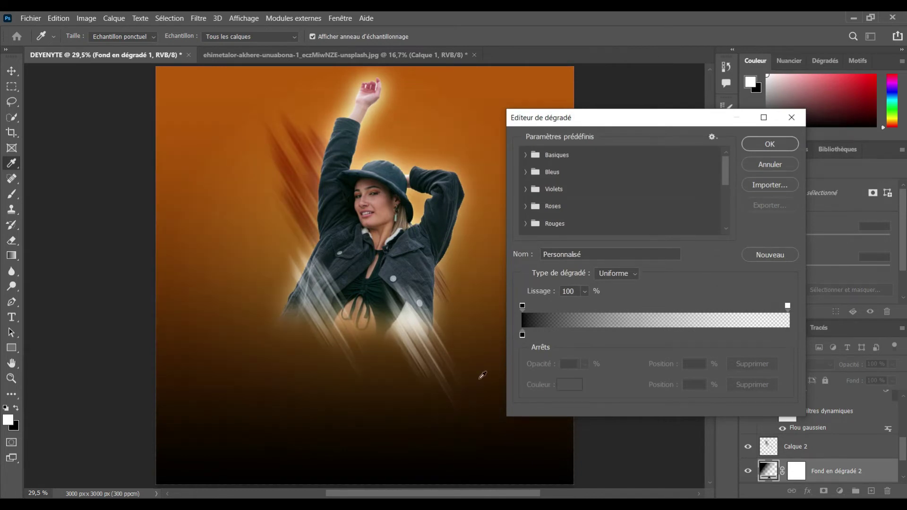
Make the gradient fill Radial and Reversed so the poster edges turn black.
left_click(761, 146)
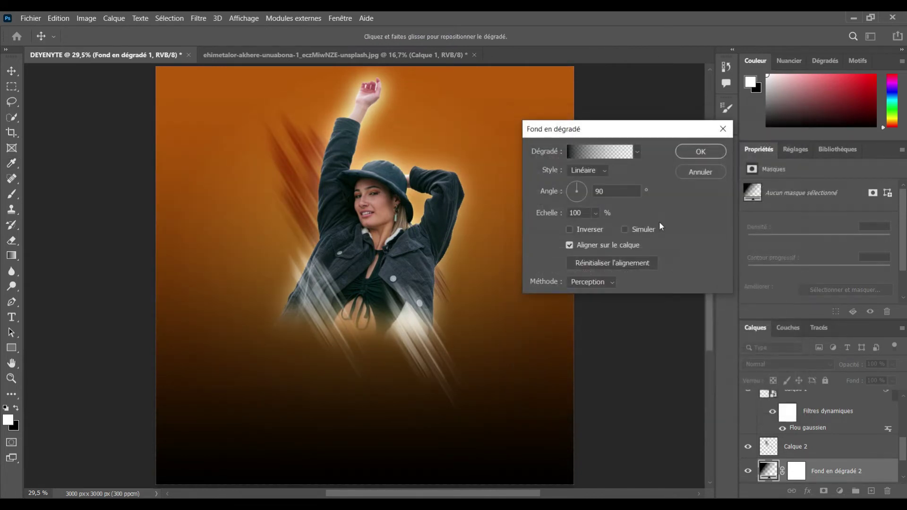
left_click_drag(370, 464, 381, 398)
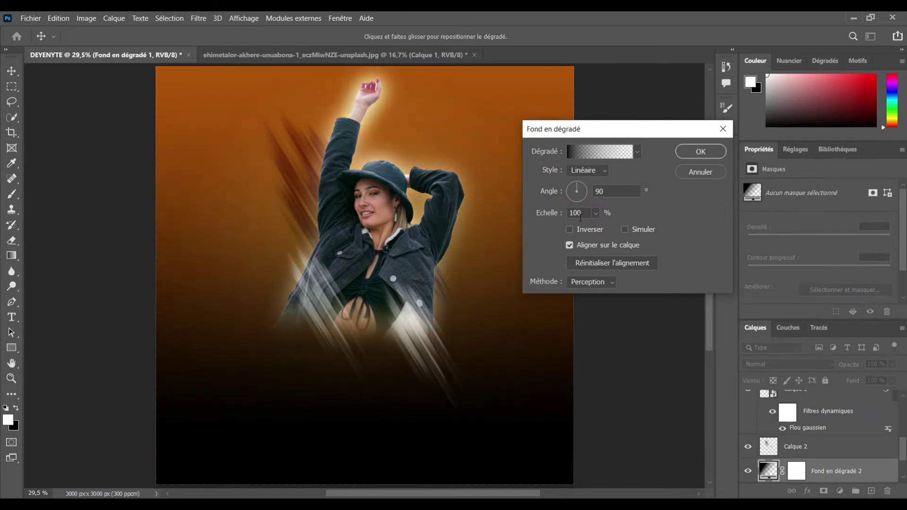
left_click(604, 170)
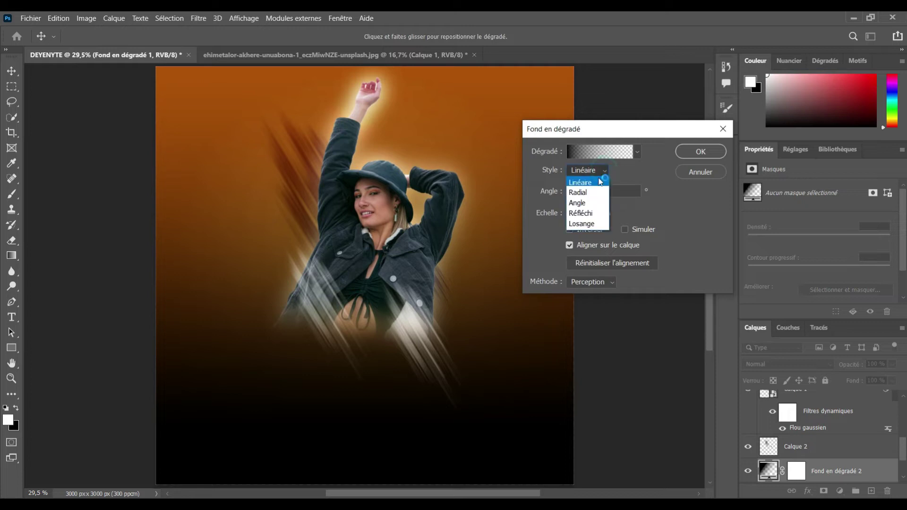
left_click(590, 215)
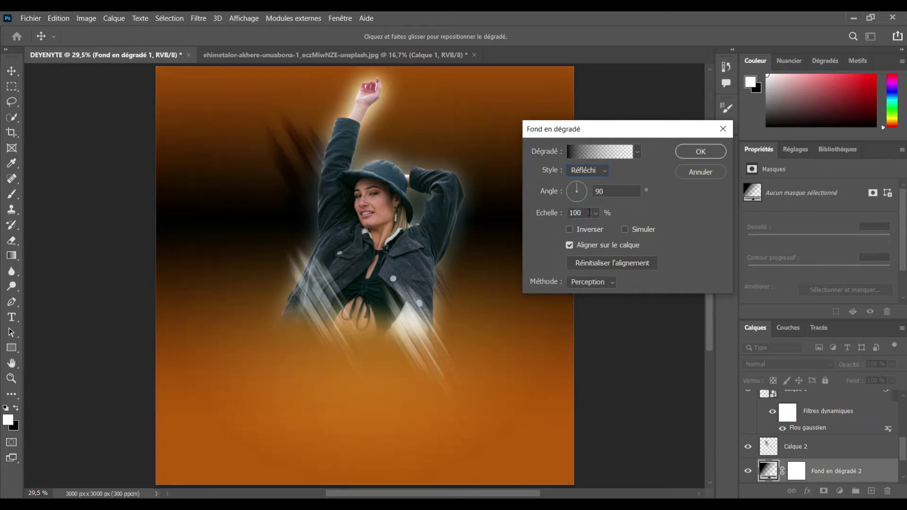
left_click(604, 171)
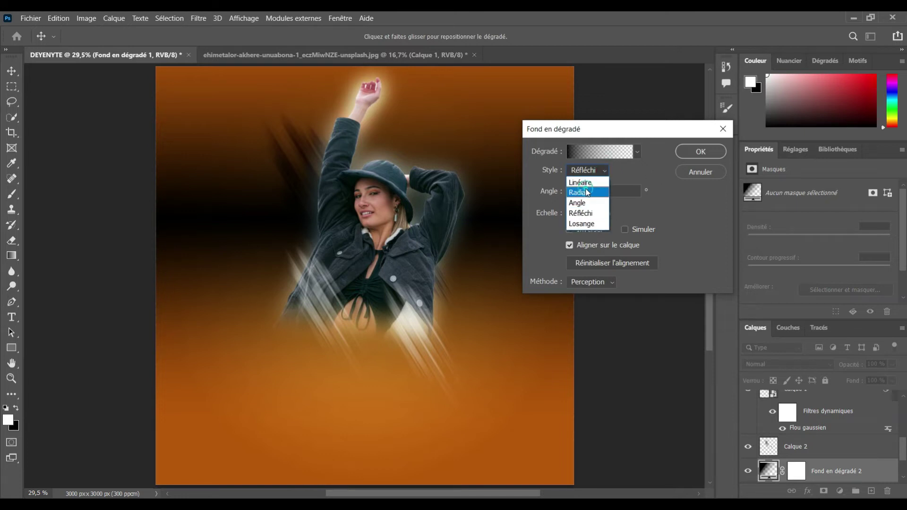
left_click(586, 191)
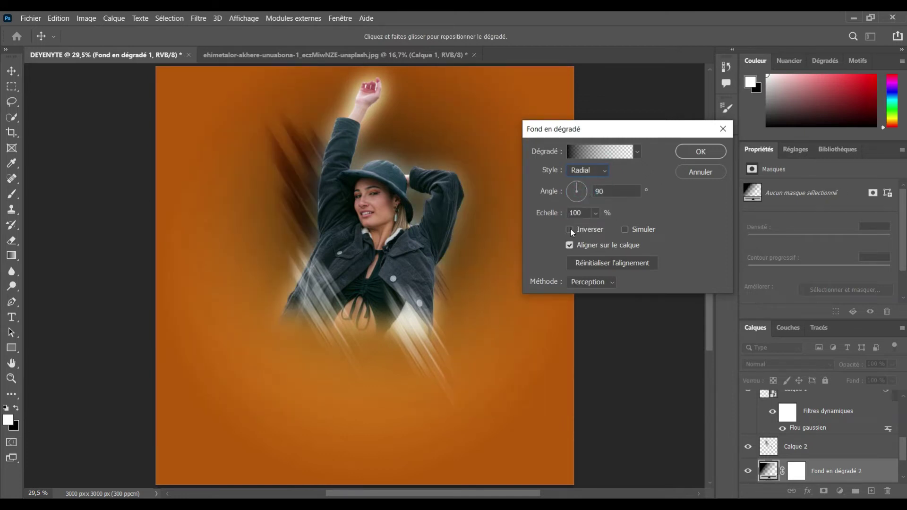
left_click(571, 230)
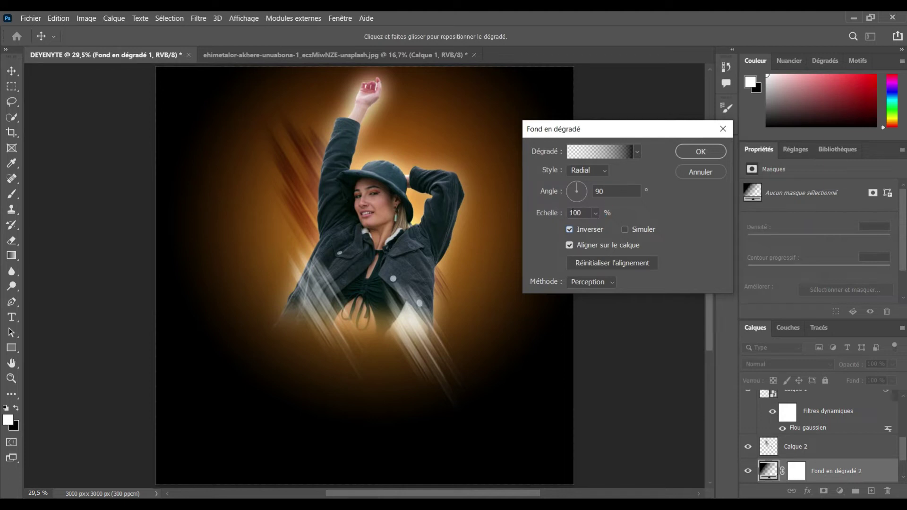
Centre the orange glow behind the woman, fine-tune the gradient scale, and apply it.
left_click_drag(477, 270, 457, 220)
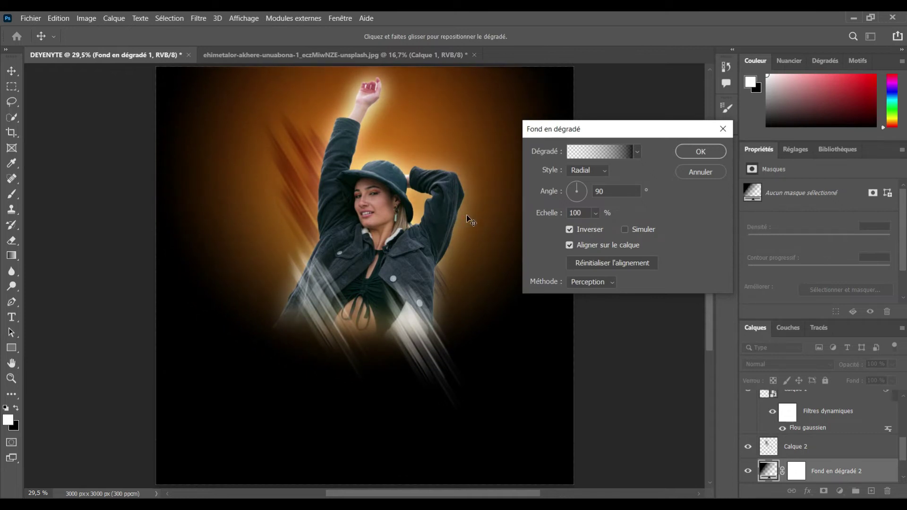
left_click_drag(466, 215, 470, 238)
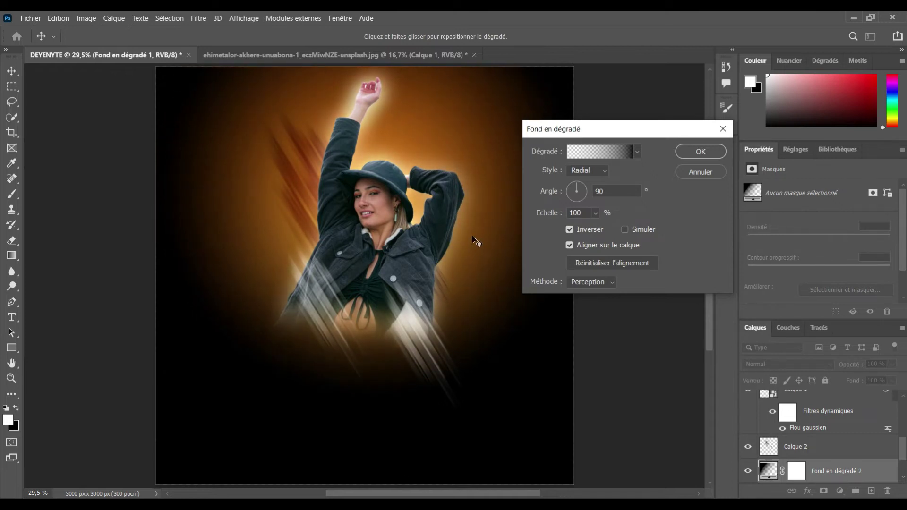
left_click_drag(472, 238, 483, 256)
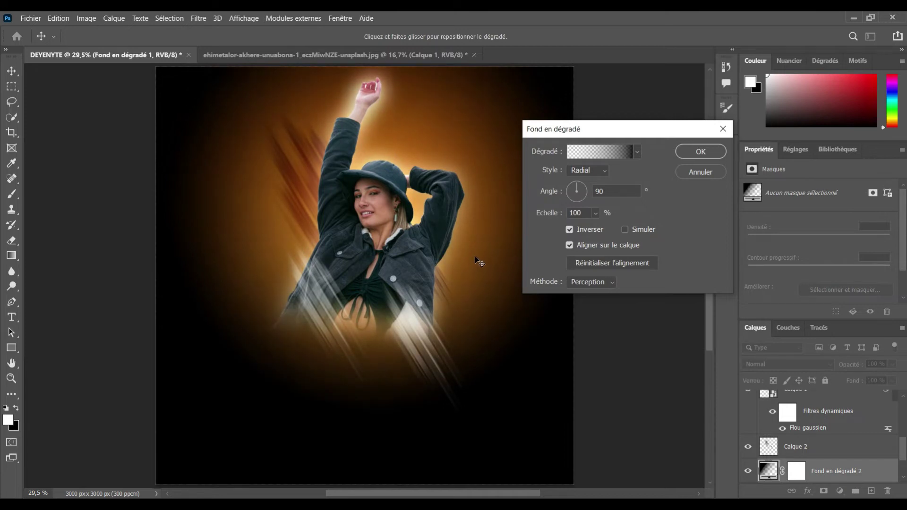
left_click(594, 213)
left_click_drag(598, 228, 605, 233)
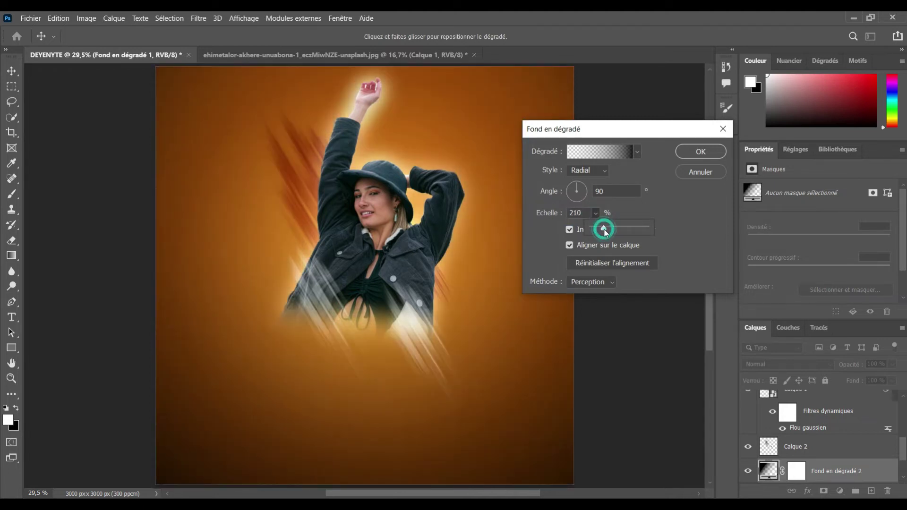
left_click_drag(604, 231, 600, 231)
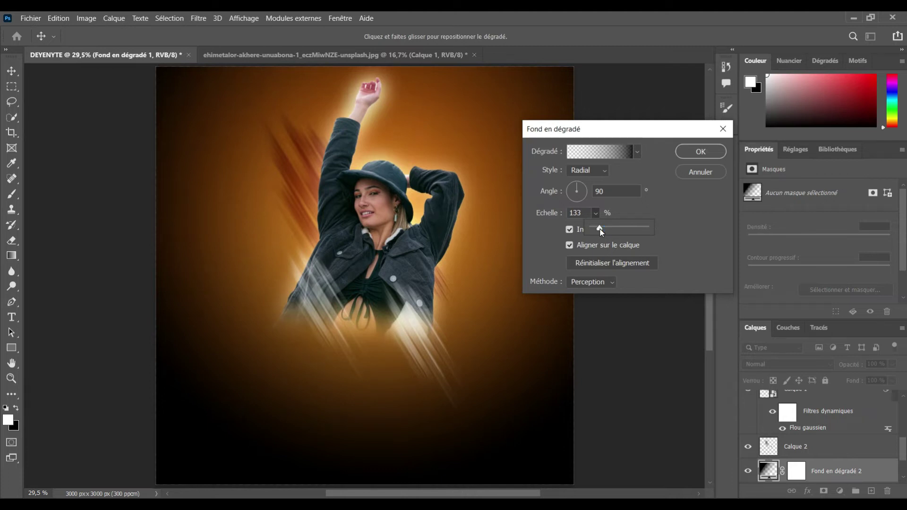
left_click(695, 158)
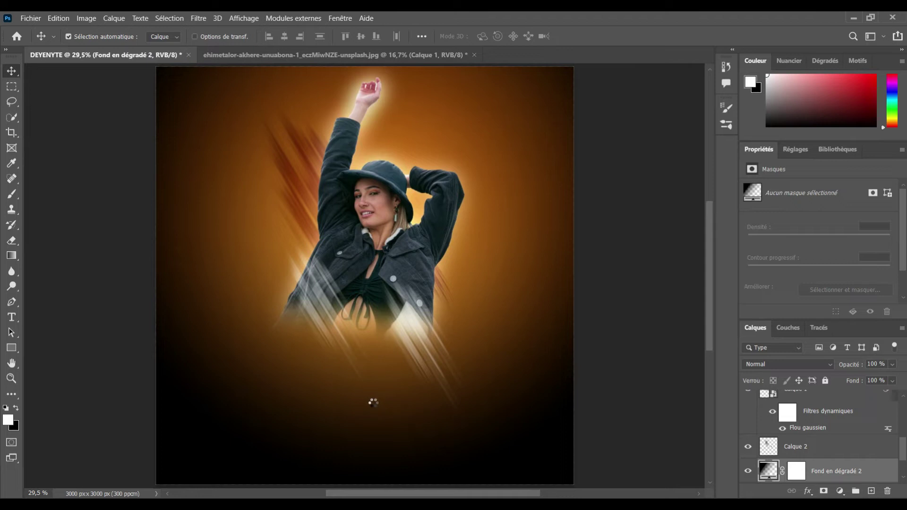
key("t")
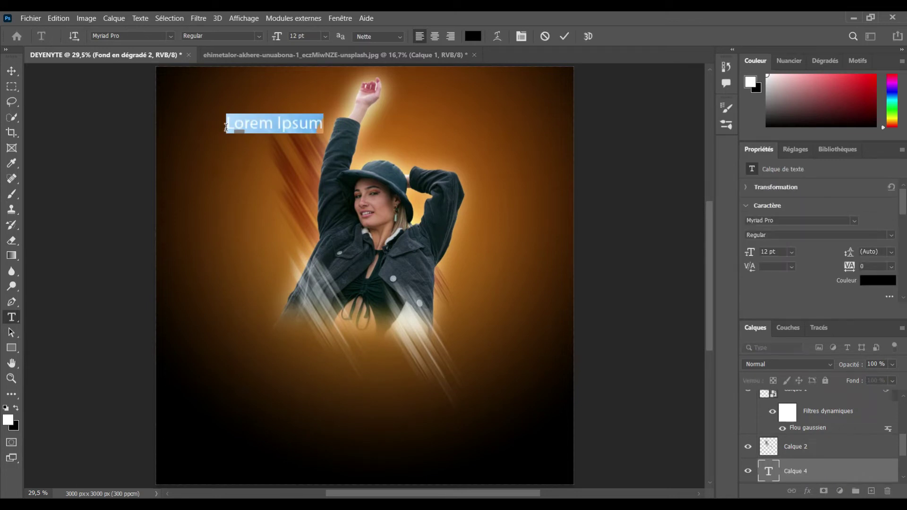
Type the title text MUSIC on the canvas.
type("S")
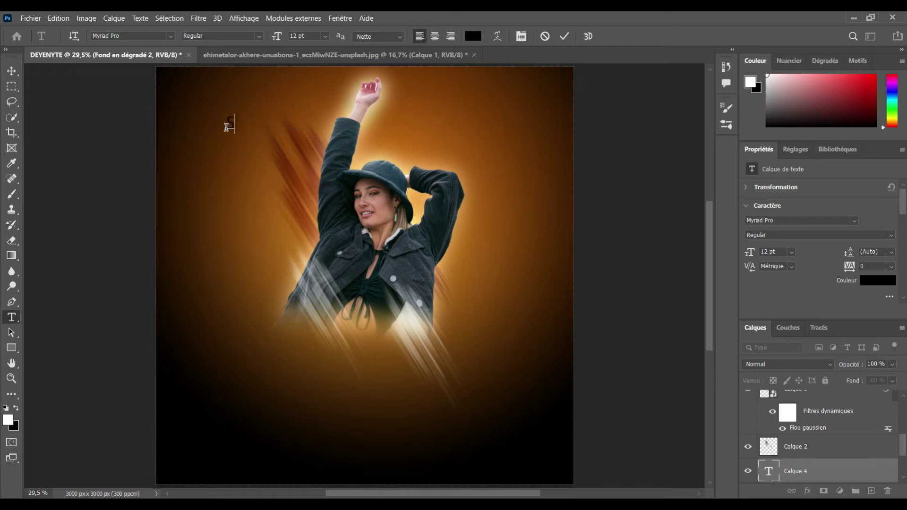
type("ON")
key("BackSpace")
key("BackSpace")
key("BackSpace")
type("MU")
type(" SIC")
key("ctrl+a")
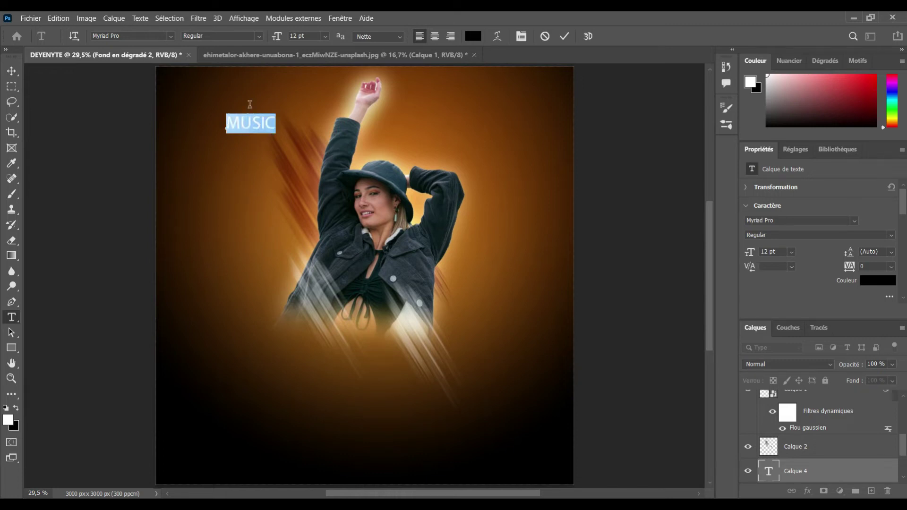
Set the MUSIC title's font size to 70 pt and commit it.
left_click(296, 36)
type("50")
key("Return")
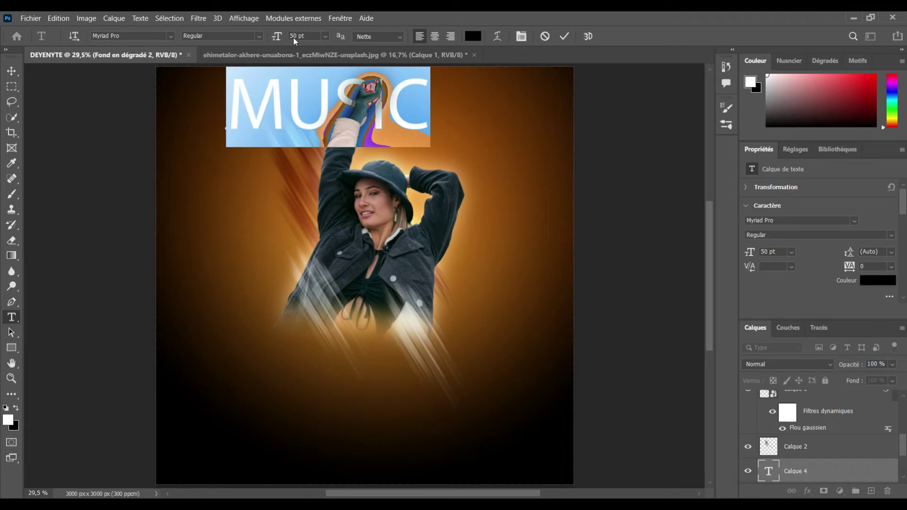
left_click(296, 36)
type("70")
key("Return")
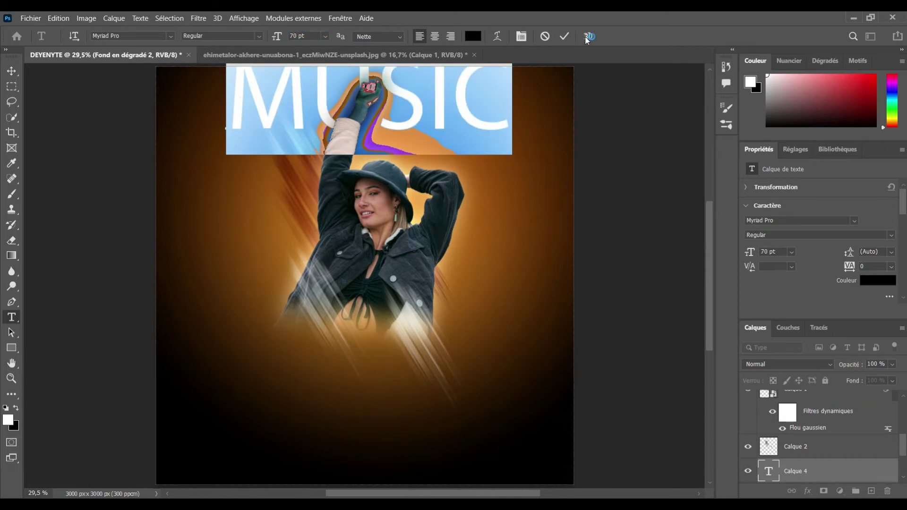
left_click(564, 36)
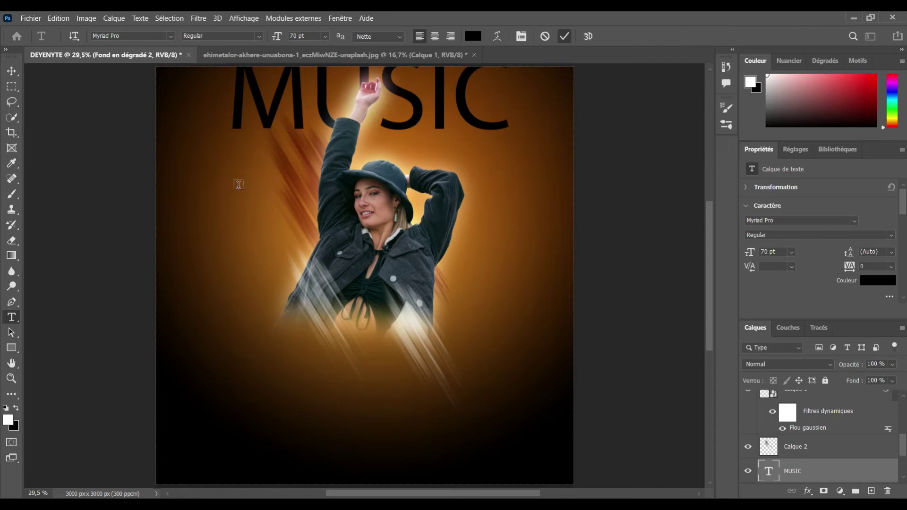
Discard a stray placeholder text and move the MUSIC title slightly lower.
left_click(62, 173)
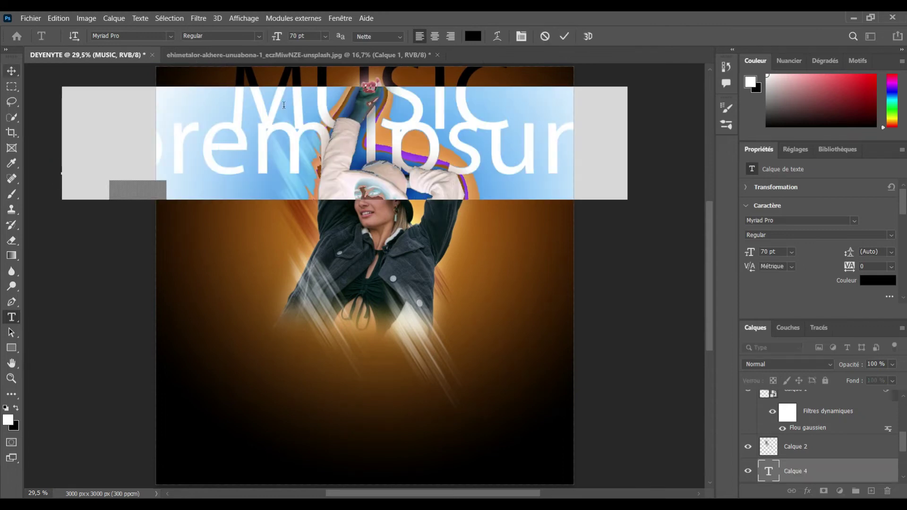
left_click(544, 37)
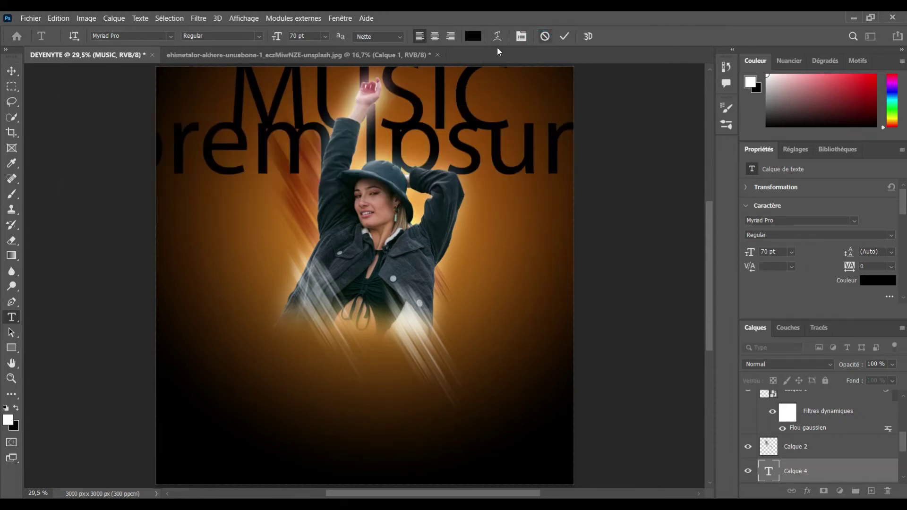
left_click(11, 71)
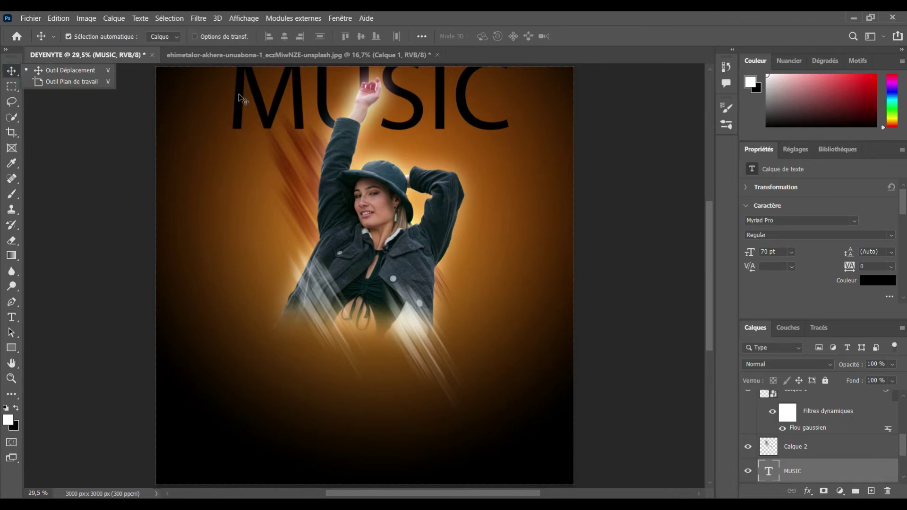
mouse_move(240, 93)
left_mouse_down()
mouse_move(236, 137)
mouse_move(232, 124)
left_mouse_up()
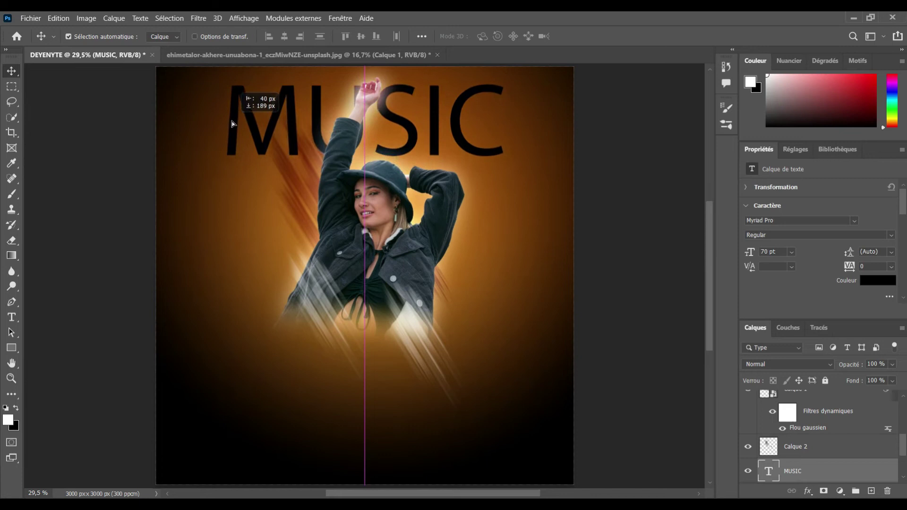
left_click_drag(232, 124, 232, 124)
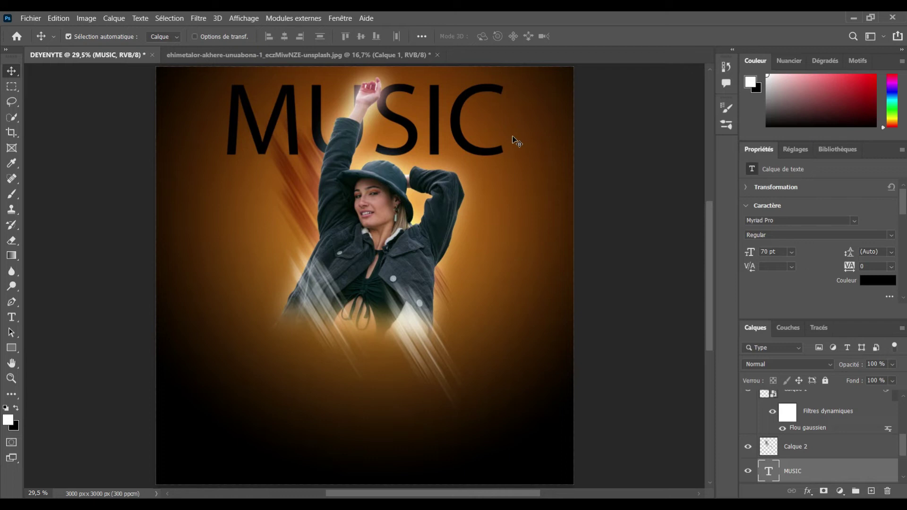
Duplicate the MUSIC layer and convert the copy into a shape.
key("ctrl+j")
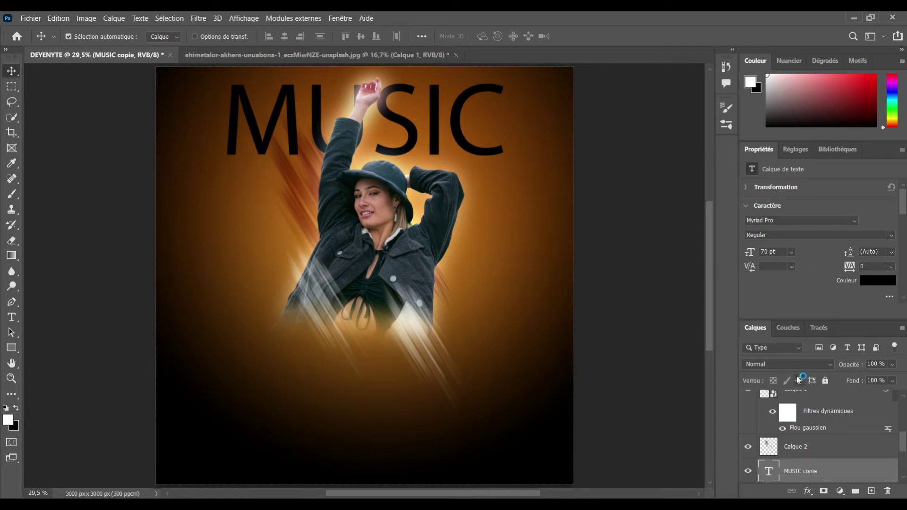
right_click(834, 471)
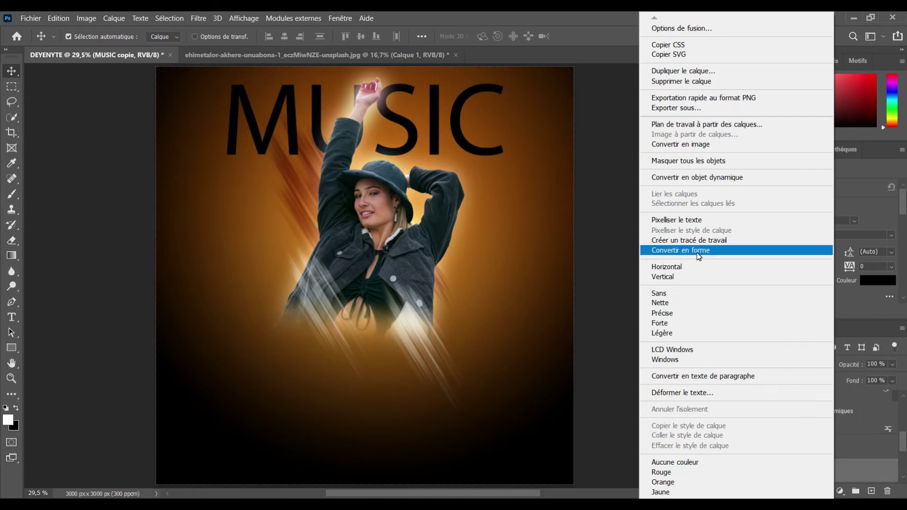
left_click(698, 256)
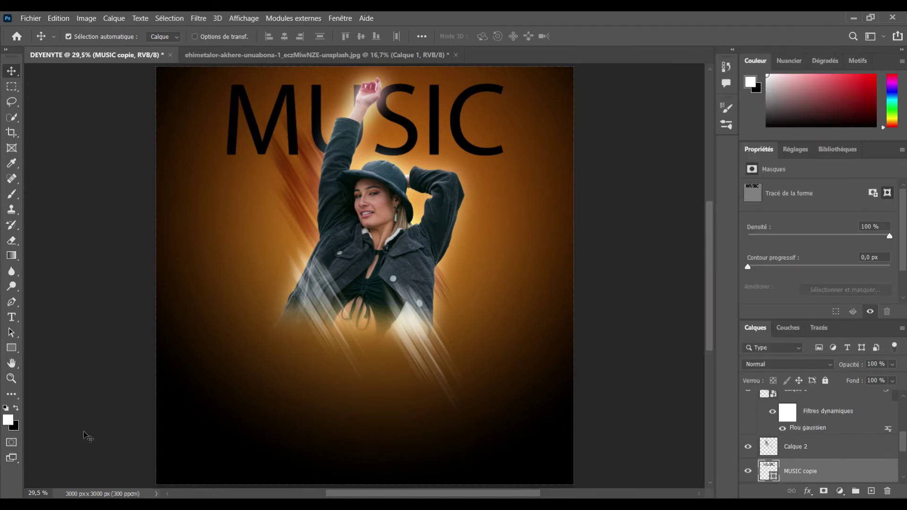
left_click(12, 349)
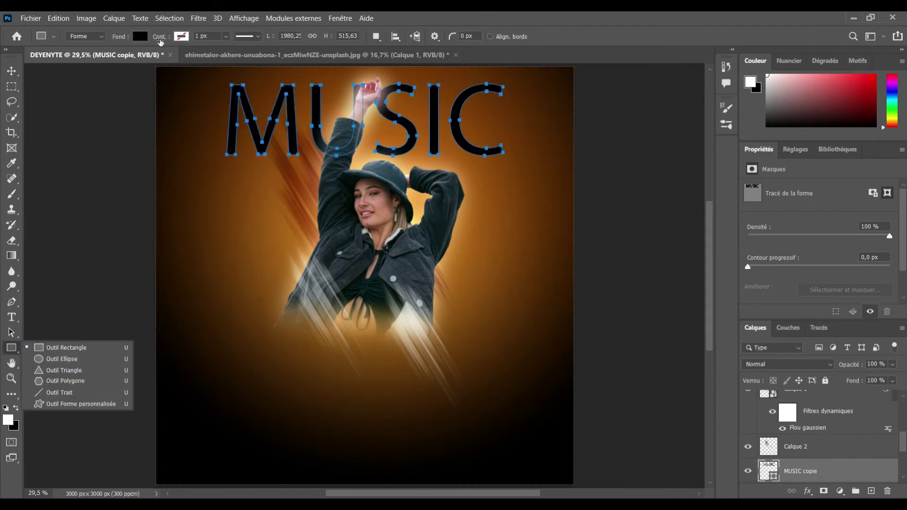
Give the title shape no fill and a white 15 px stroke.
left_click(138, 37)
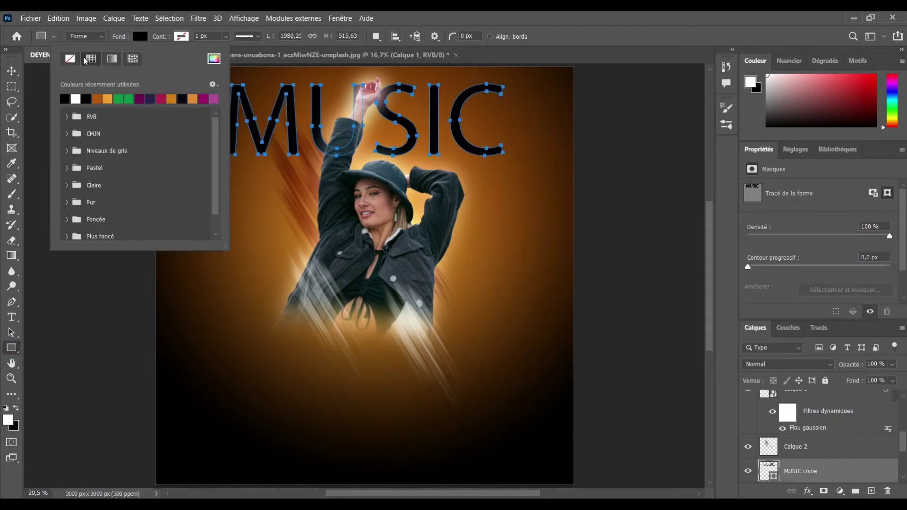
left_click(70, 59)
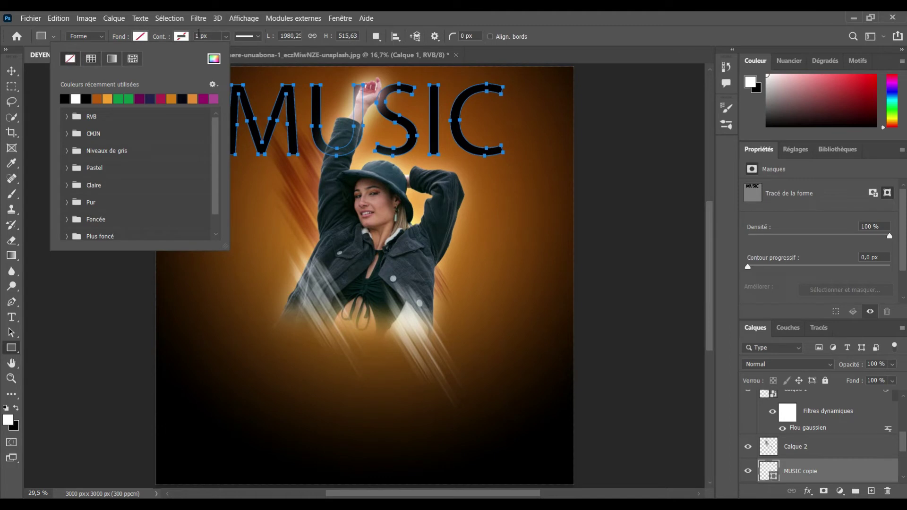
left_click(181, 37)
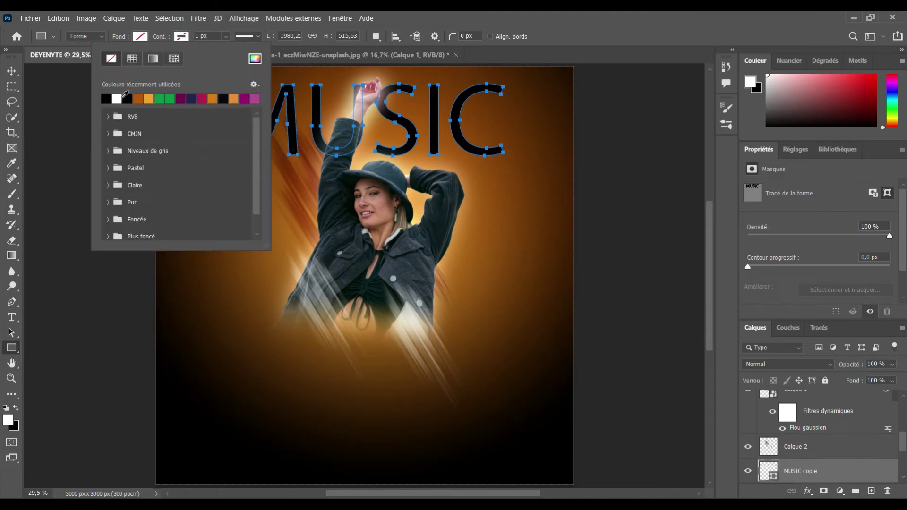
left_click(118, 98)
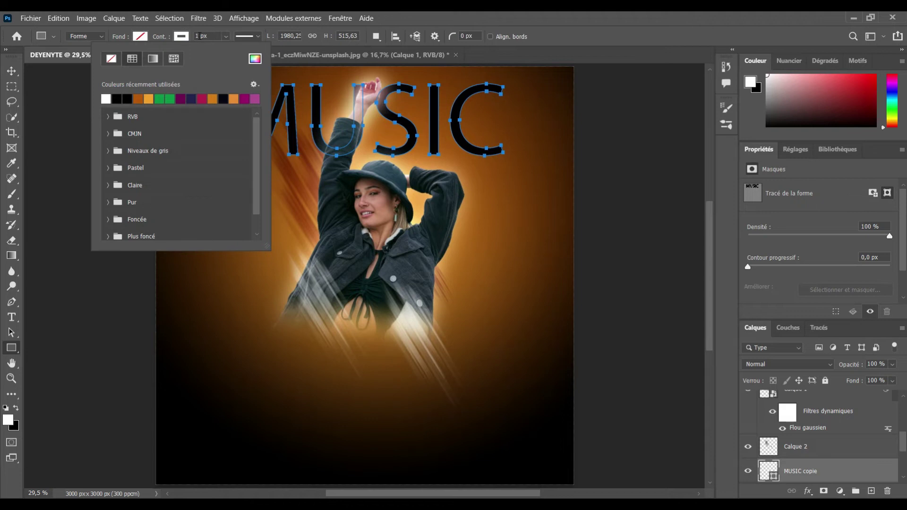
left_click(199, 36)
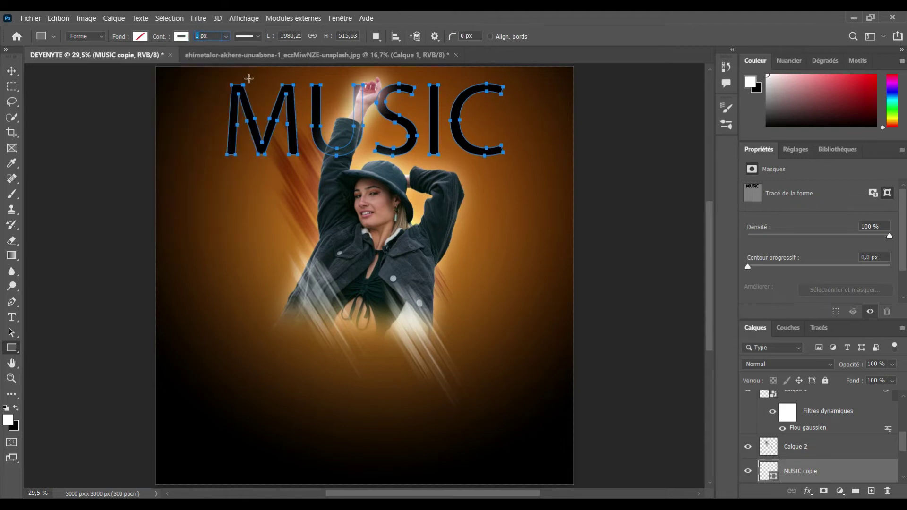
type("15")
key("Return")
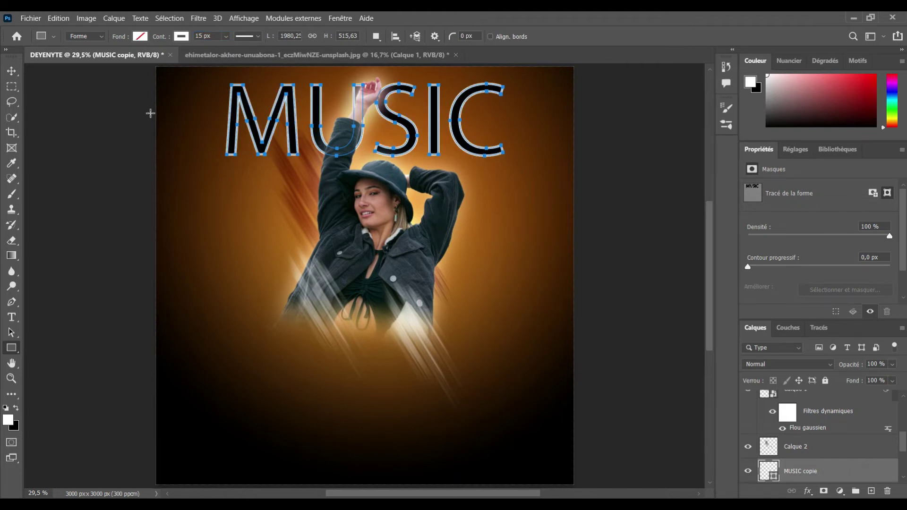
left_click(11, 71)
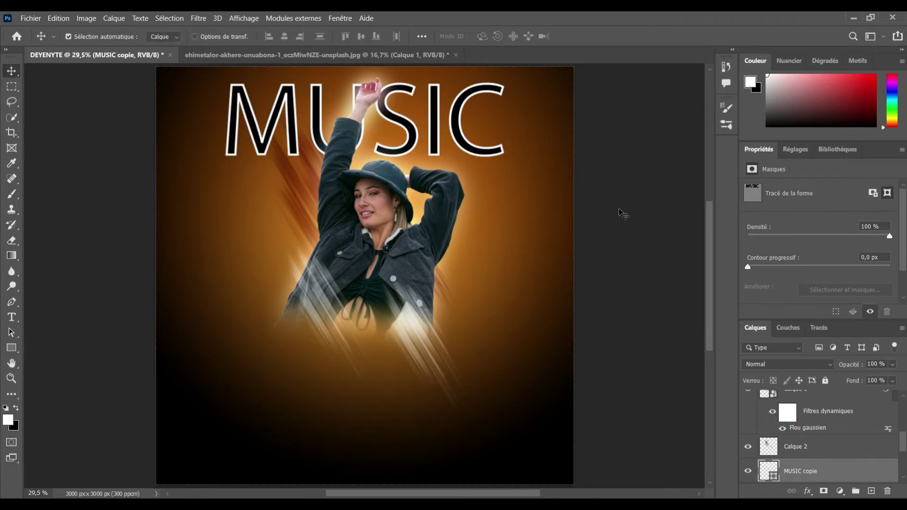
Select both the MUSIC and MUSIC copie layers in the Layers panel.
left_click(902, 480)
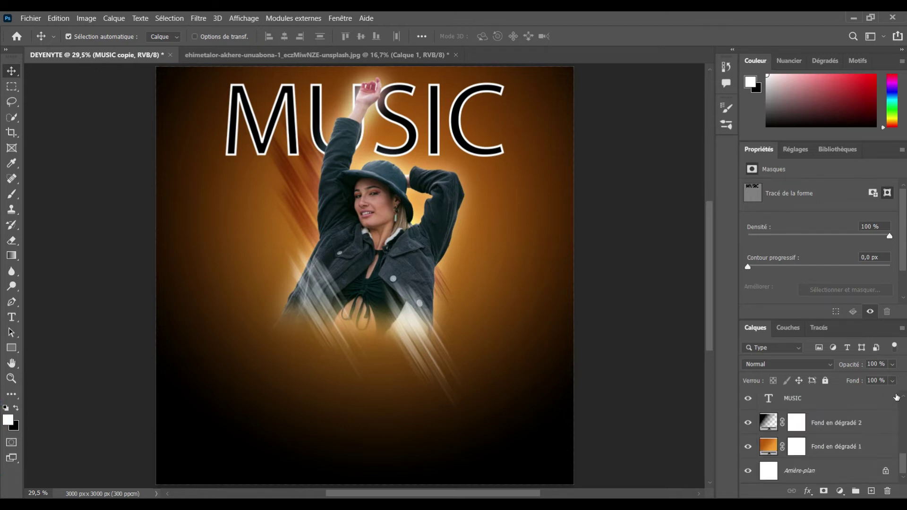
left_click(902, 395)
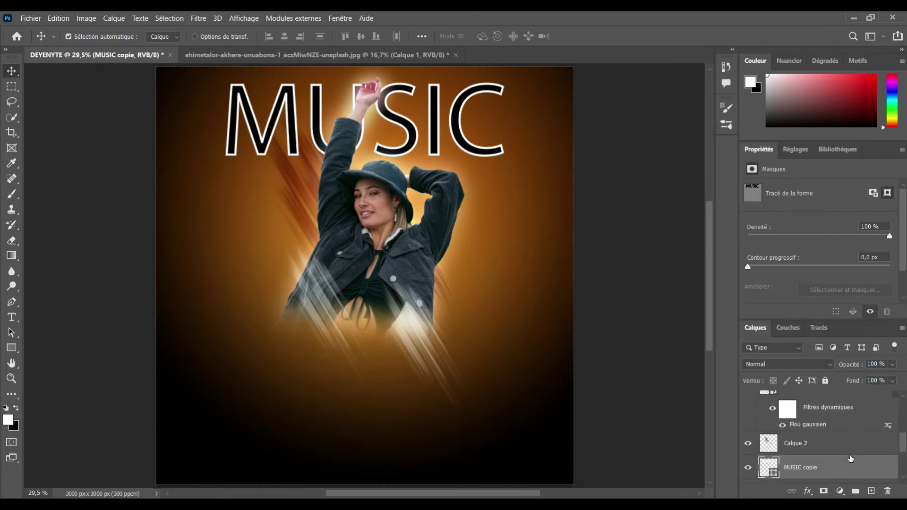
left_click(899, 478)
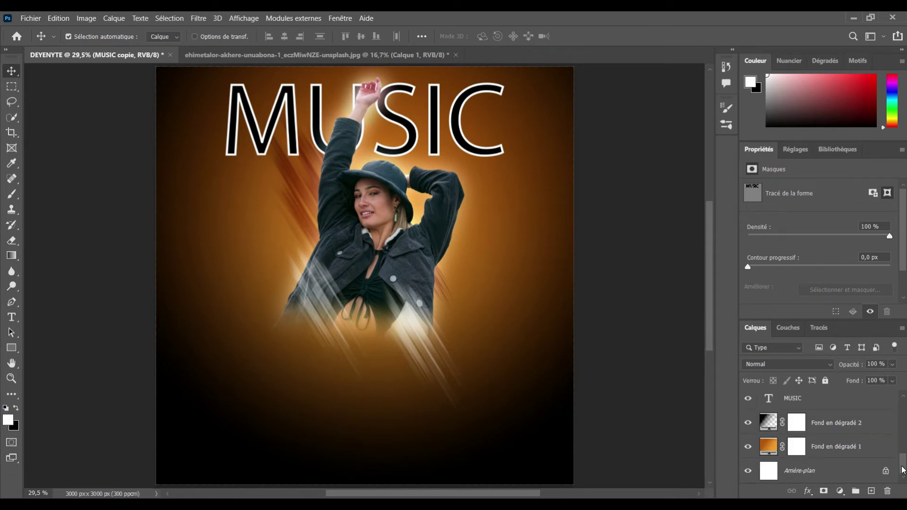
left_click_drag(903, 470, 902, 463)
key("ctrl")
left_click(805, 428, "ctrl")
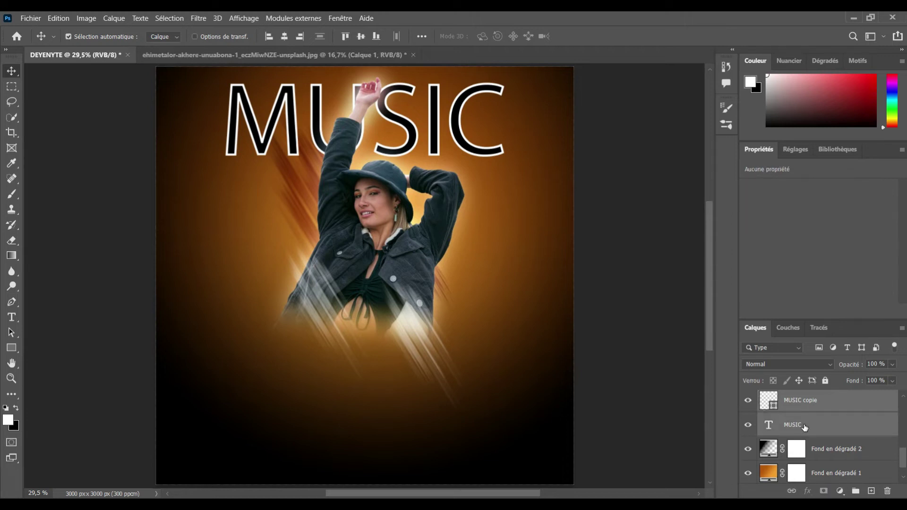
Drag the two MUSIC layers up to sit directly above Calque 1 copie 2.
mouse_move(804, 427)
left_mouse_down()
mouse_move(816, 433)
mouse_move(813, 419)
left_mouse_up()
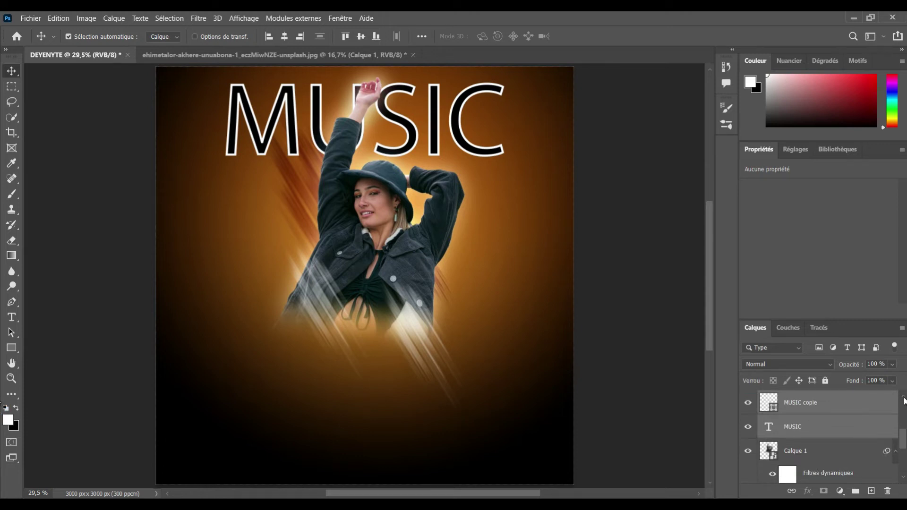
scroll(904, 400, "up", 3)
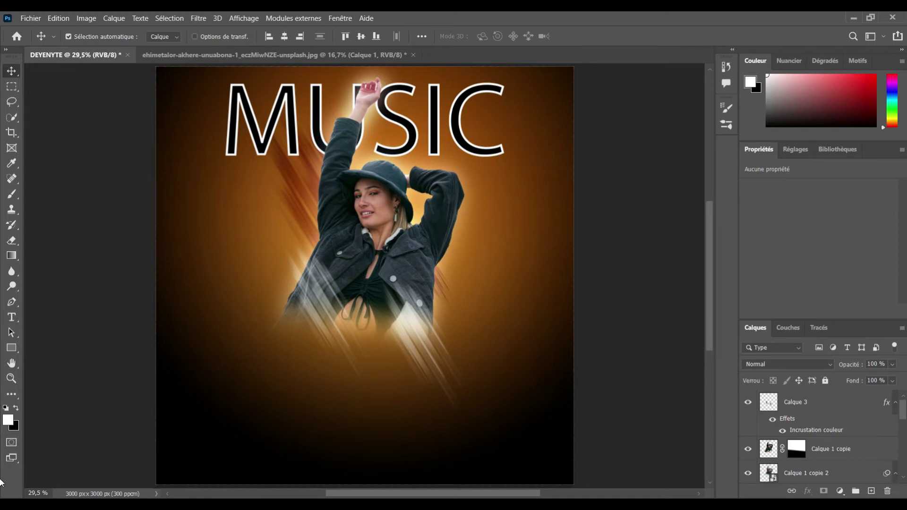
scroll(831, 448, "down", 2)
scroll(831, 449, "down", 2)
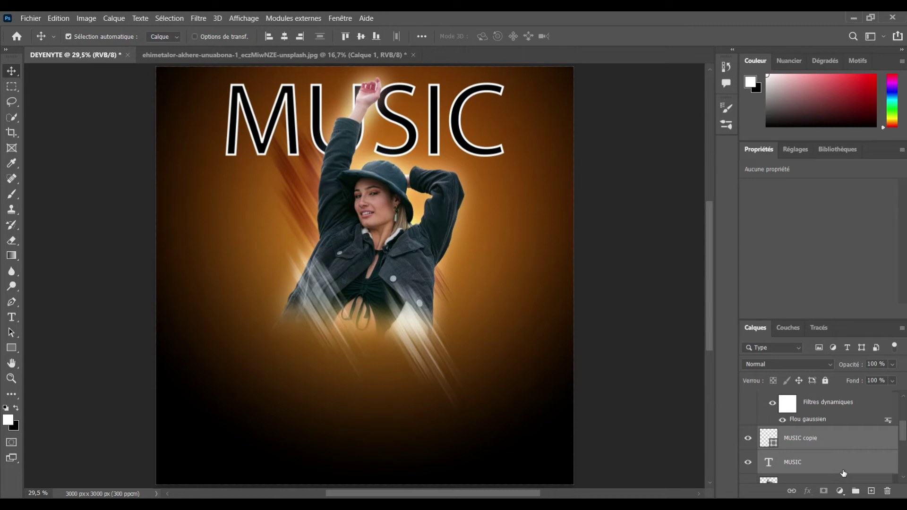
scroll(833, 454, "up", 2)
scroll(845, 416, "up", 2)
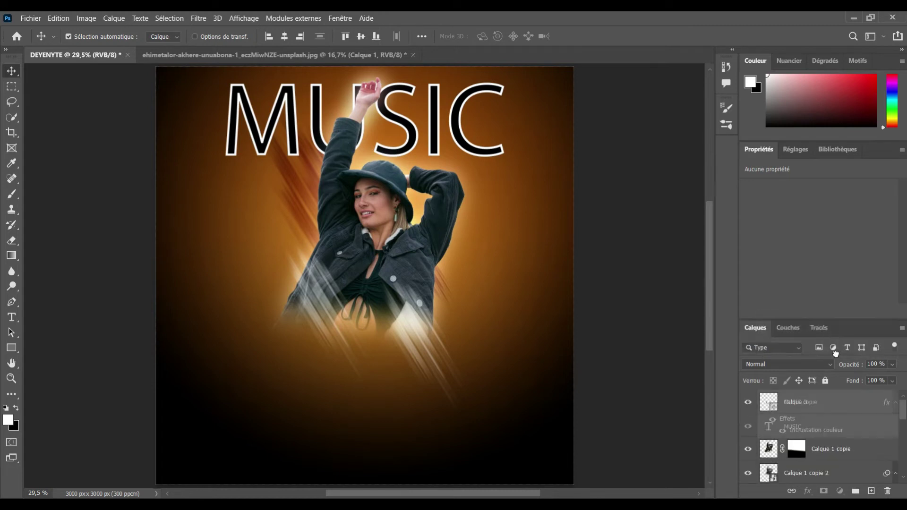
left_click_drag(848, 409, 841, 412)
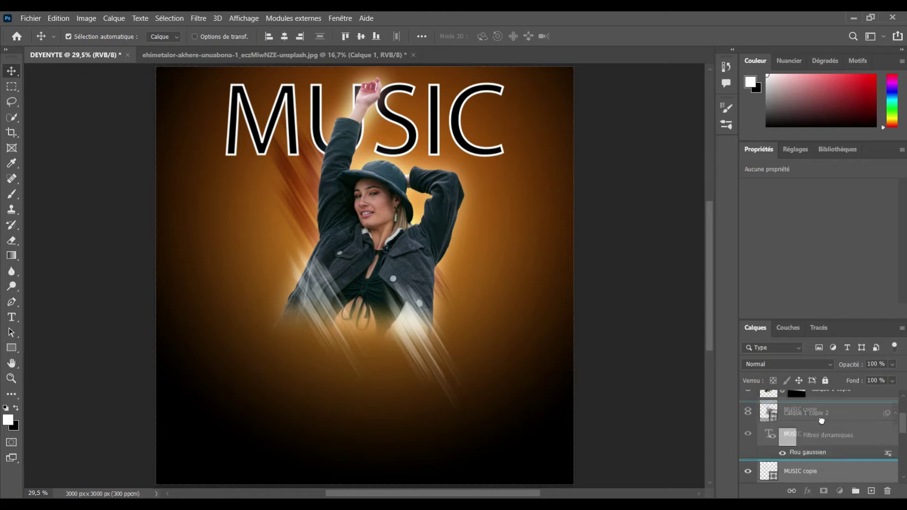
left_click_drag(841, 411, 820, 412)
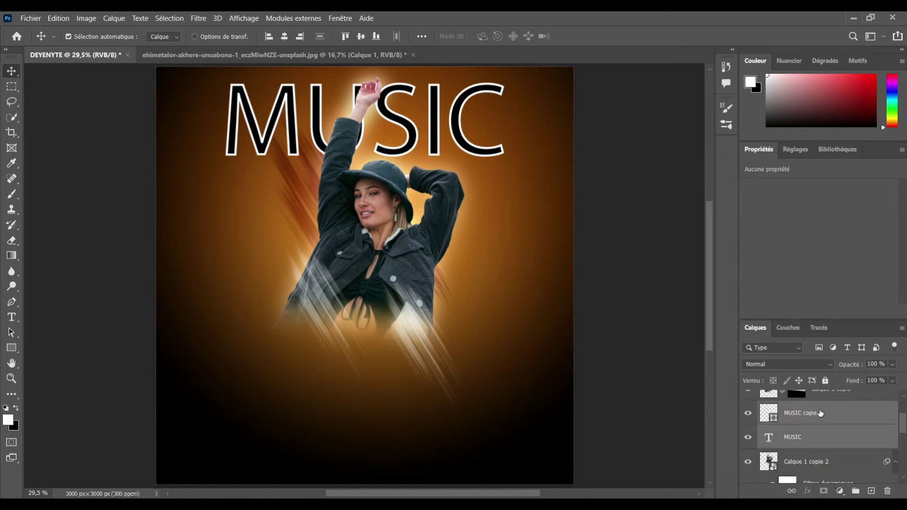
Link the two MUSIC layers and move MUSIC copie above Calque 1 copie.
right_click(827, 447)
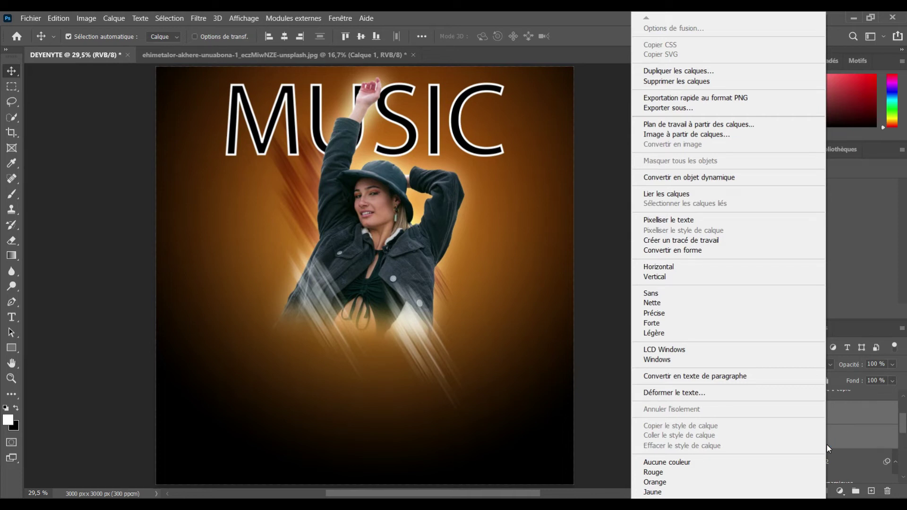
left_click(685, 194)
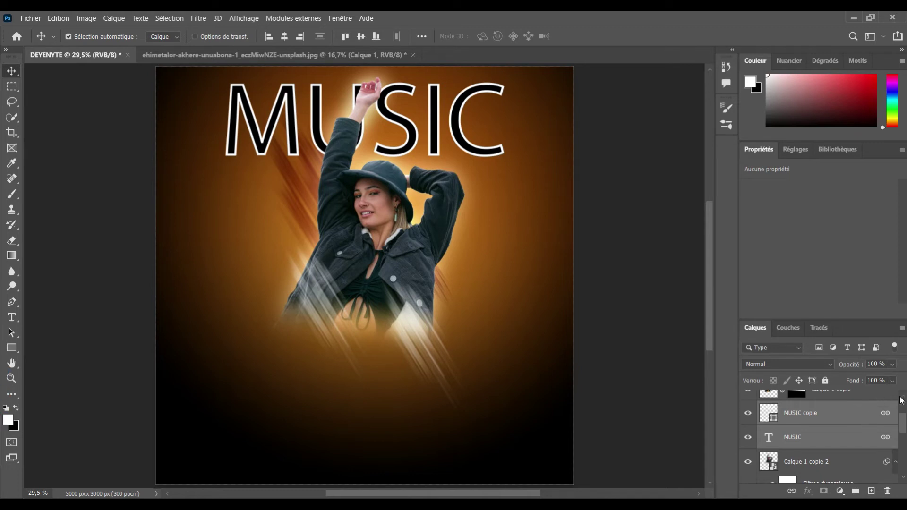
left_click(903, 398)
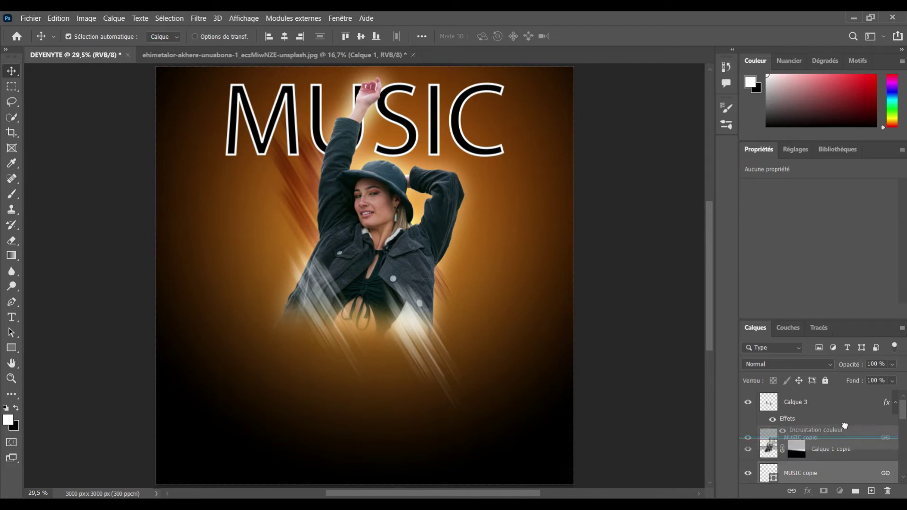
left_click_drag(845, 467, 839, 421)
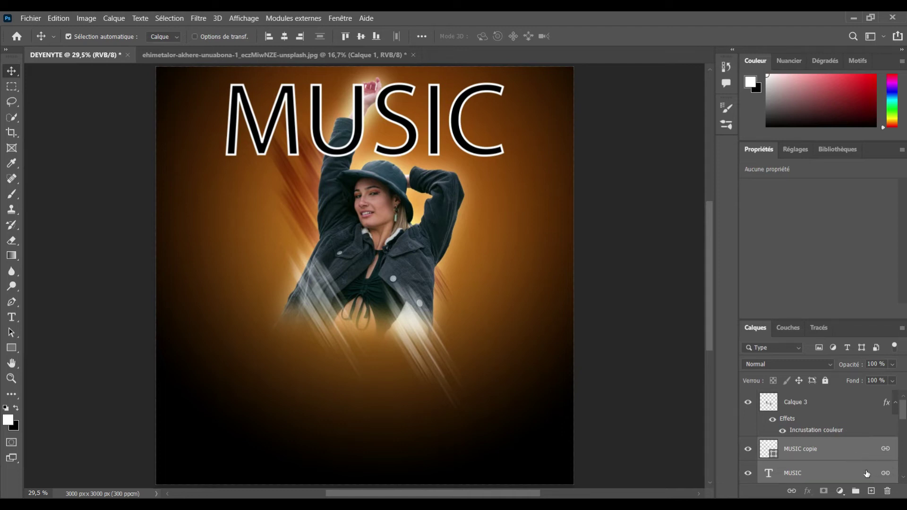
Move the black MUSIC layer below Calque 1 copie, behind the woman.
left_click(865, 472)
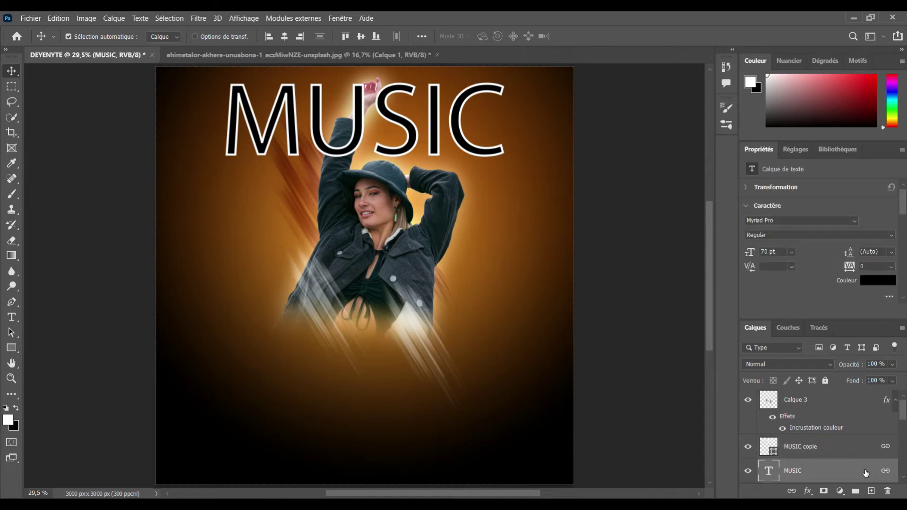
scroll(900, 469, "down", 5)
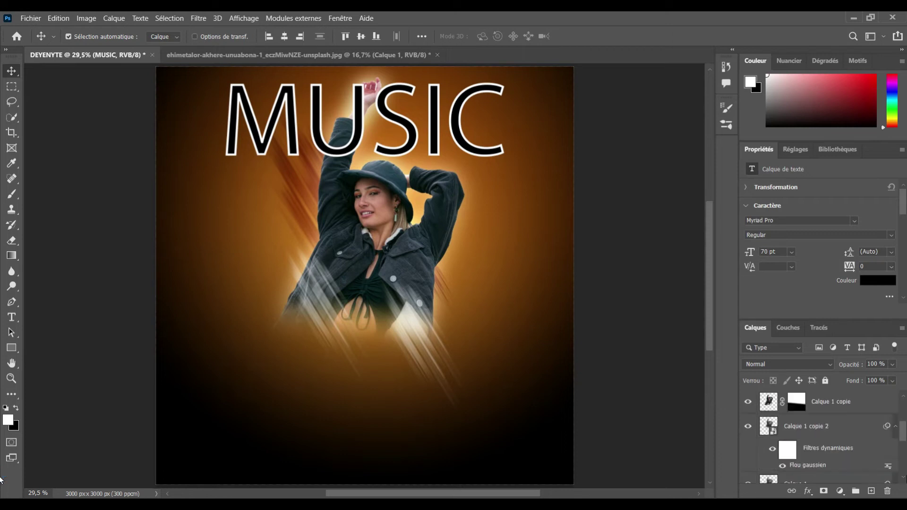
scroll(902, 397, "up", 5)
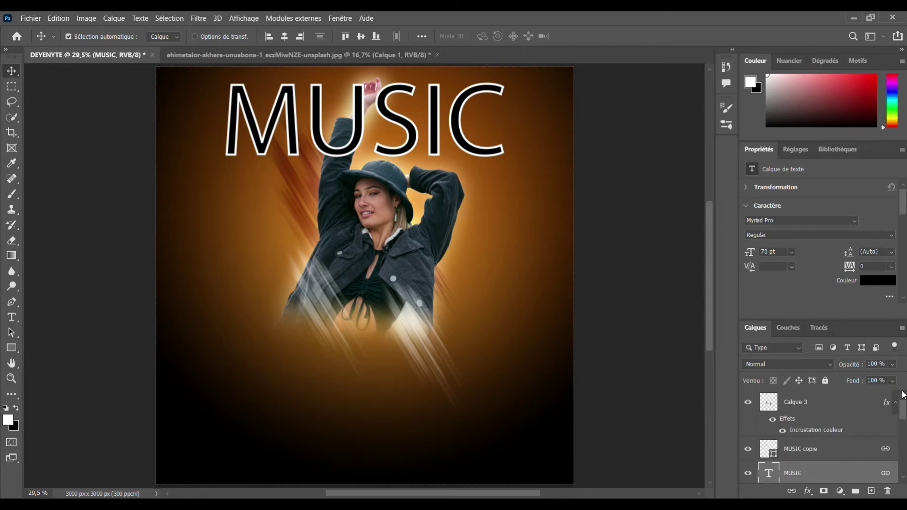
left_click_drag(818, 474, 808, 481)
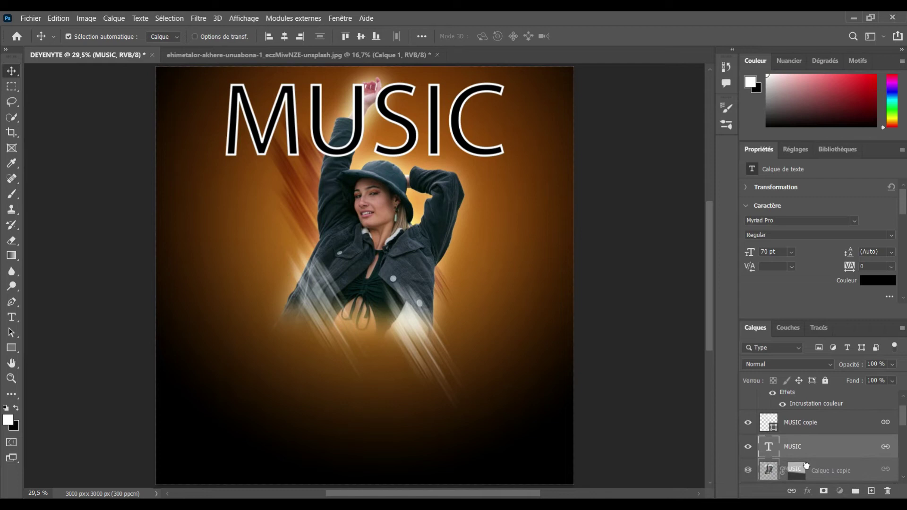
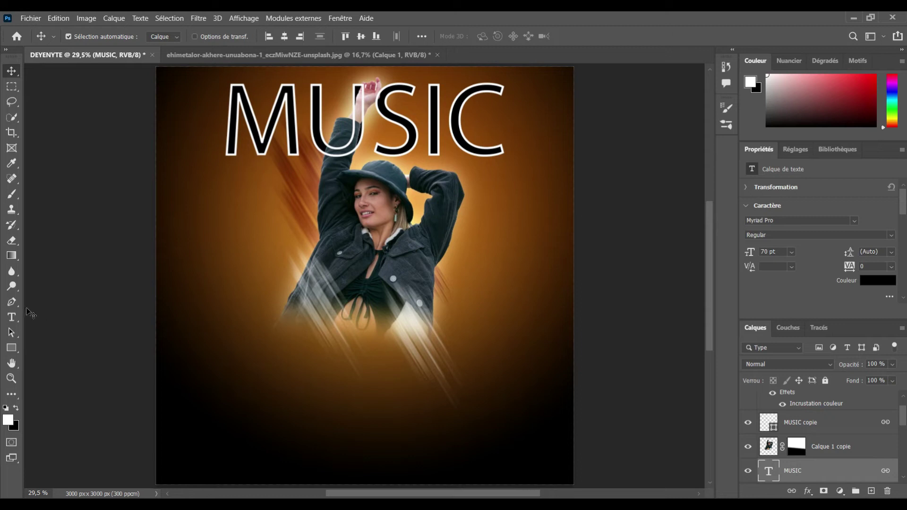
Add the word 'Tej' on the poster's left in the olivier script font.
left_click(13, 318)
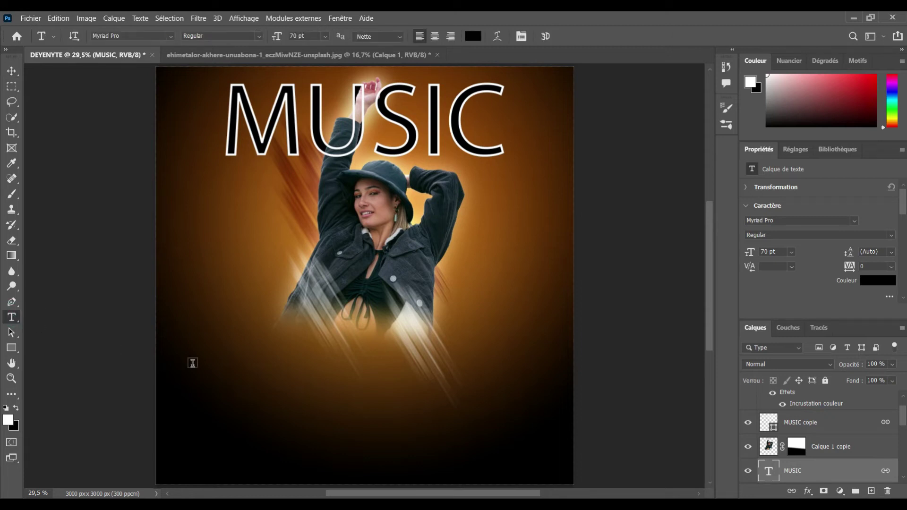
left_click(235, 323)
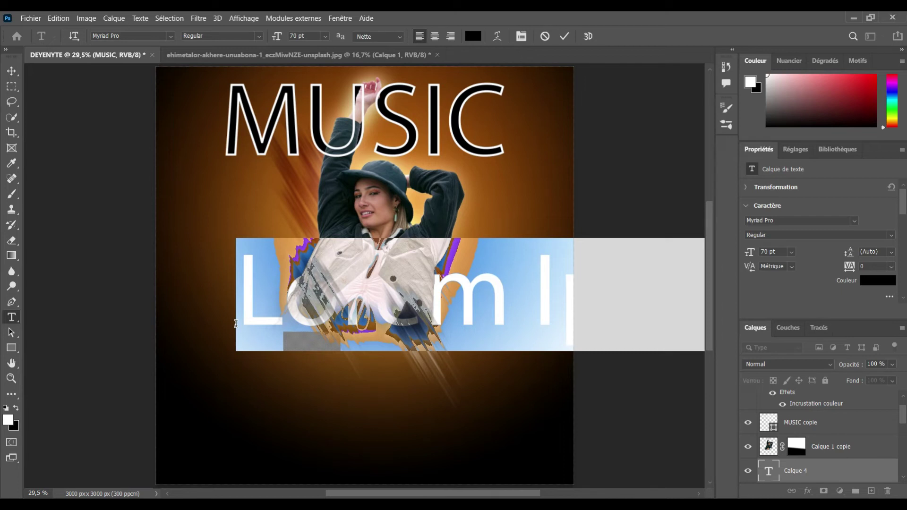
type("T")
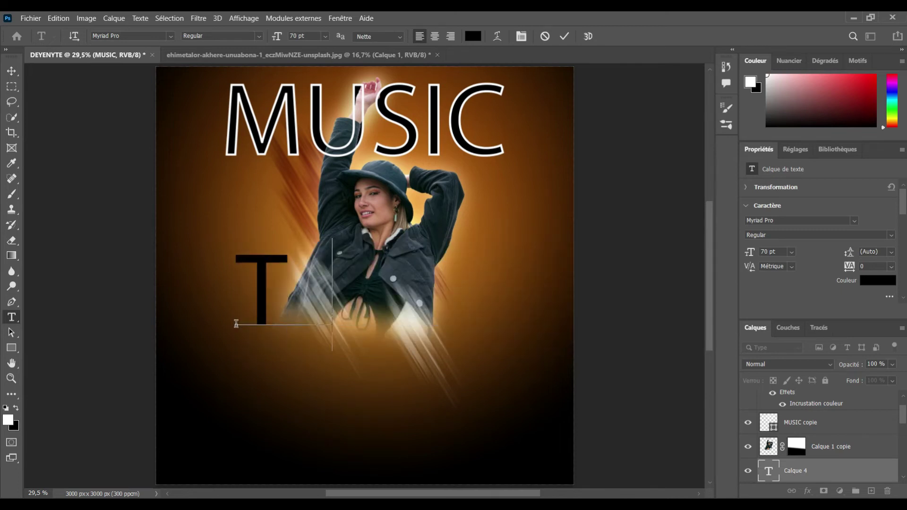
type("c")
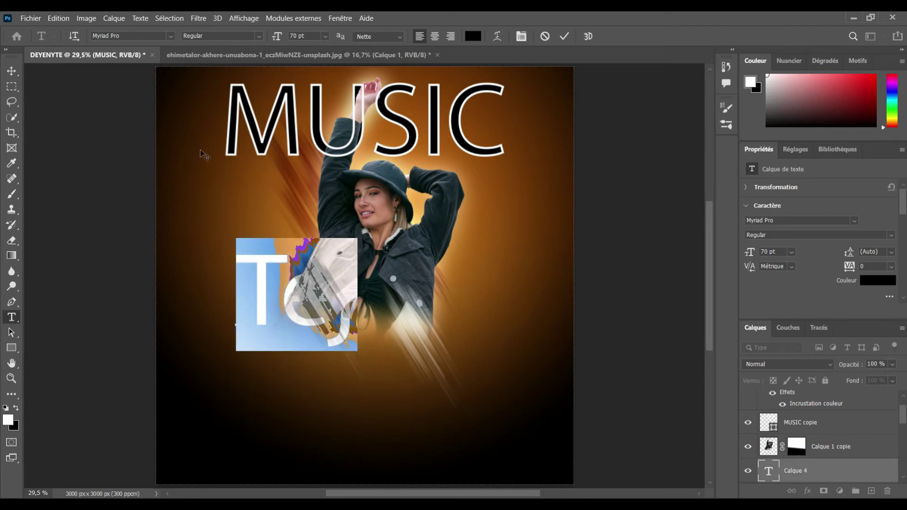
left_click(136, 37)
key("Down")
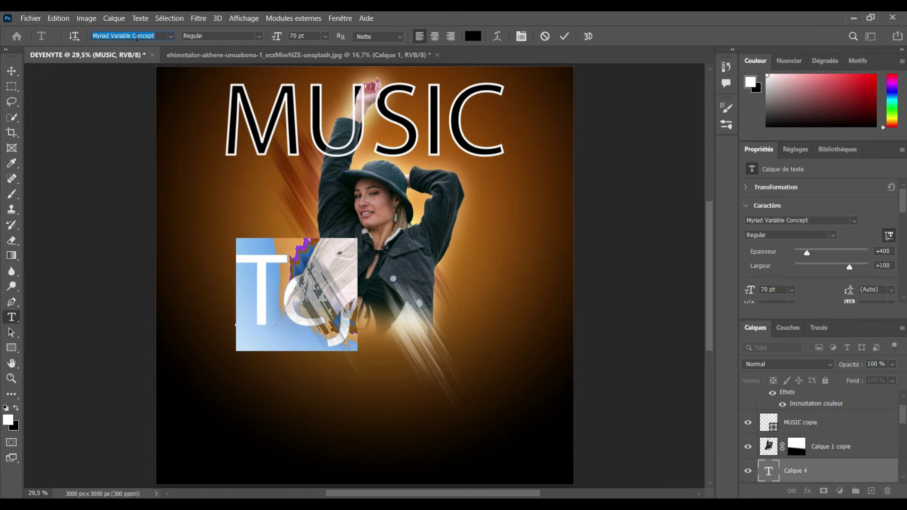
key("Down")
key("Down")
key("Down")
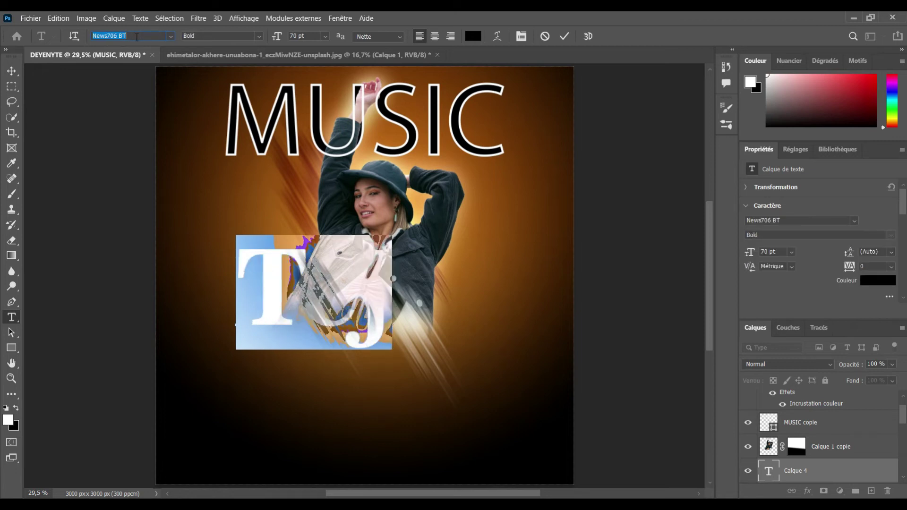
key("Down")
key("Down")
key("Down")
key("Down")
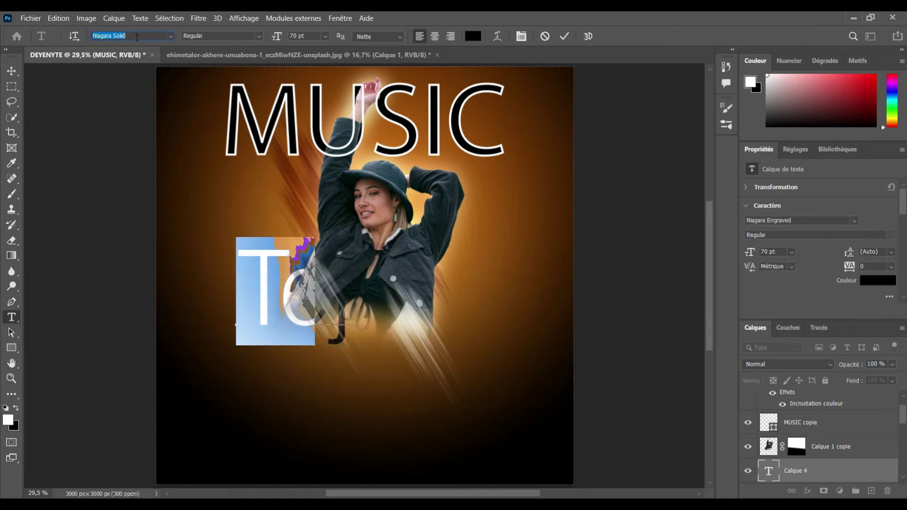
key("Down")
key("Down")
key("Down")
key("Down")
key("Down")
key("Down")
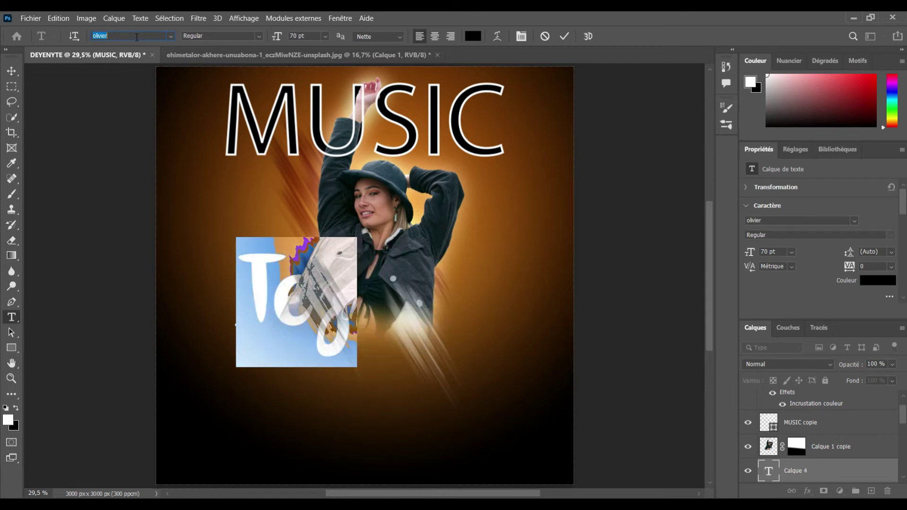
key("Down")
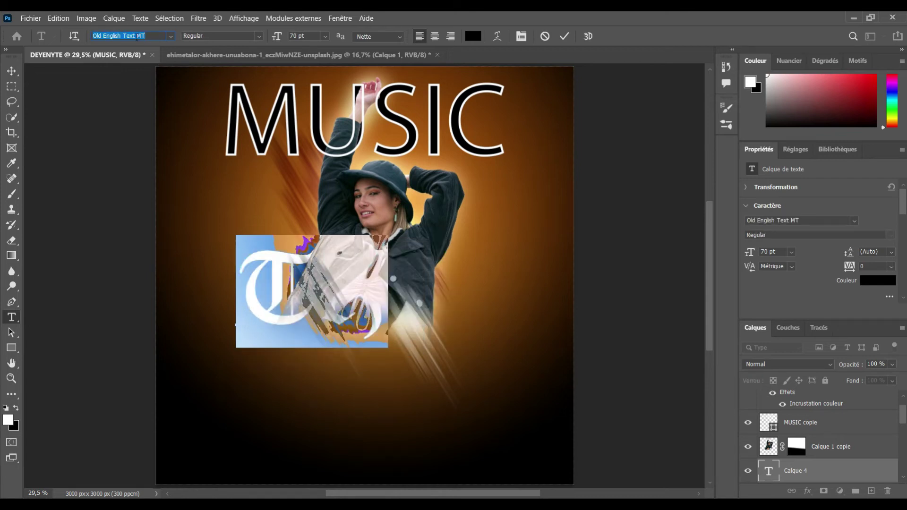
key("Up")
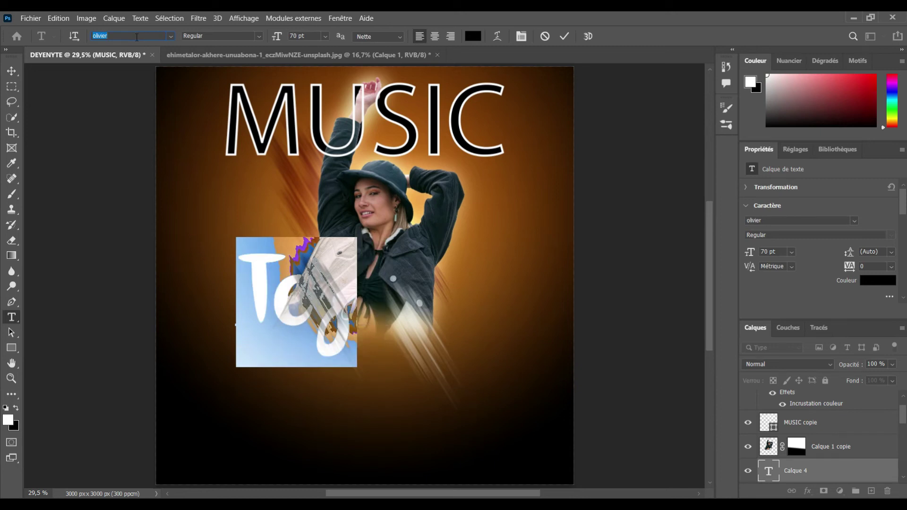
Colour Tej white (#fff) and move its layer above Calque 1 copie.
left_click(472, 36)
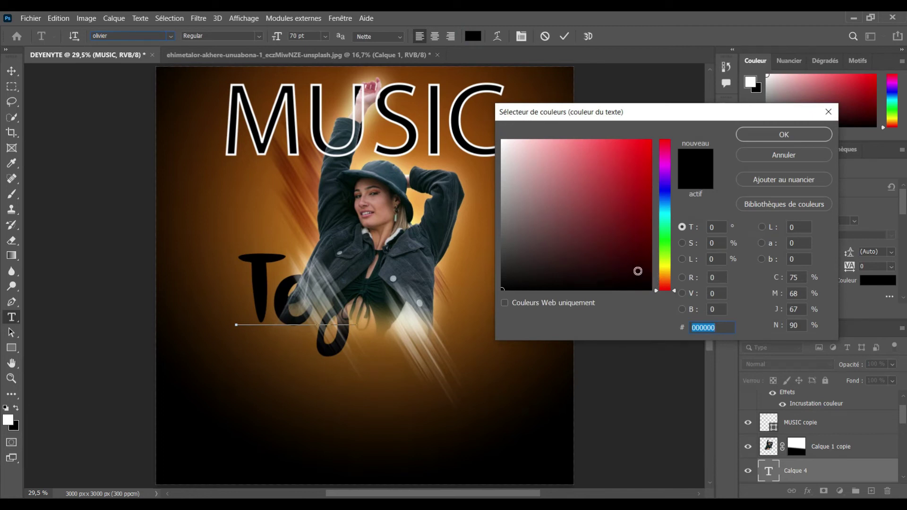
type("fff")
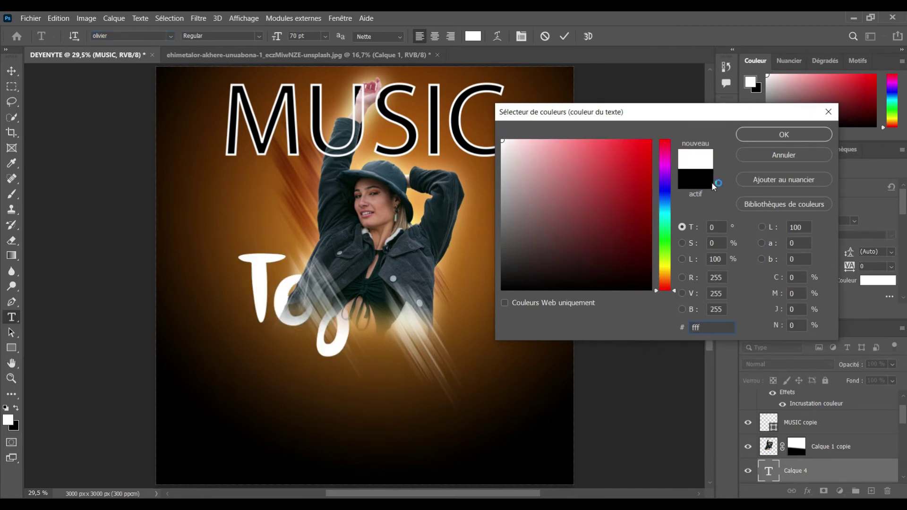
left_click(783, 135)
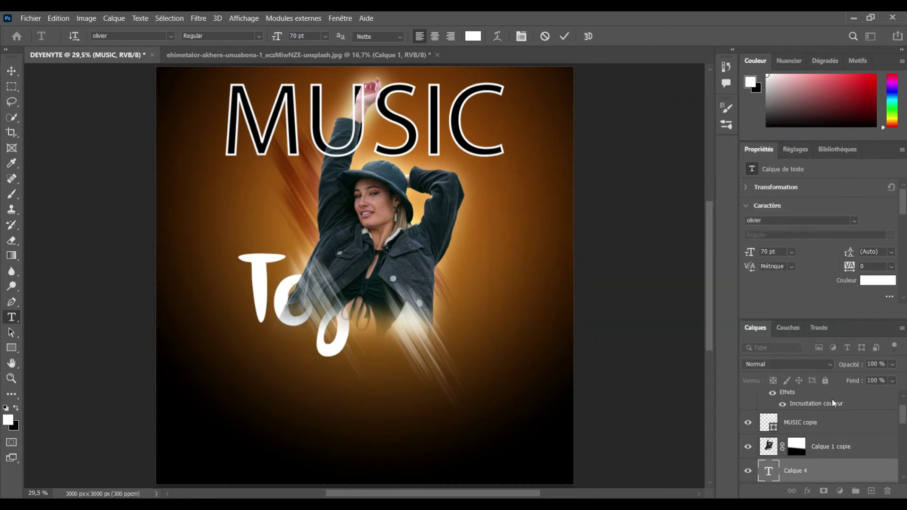
left_click_drag(854, 481, 824, 430)
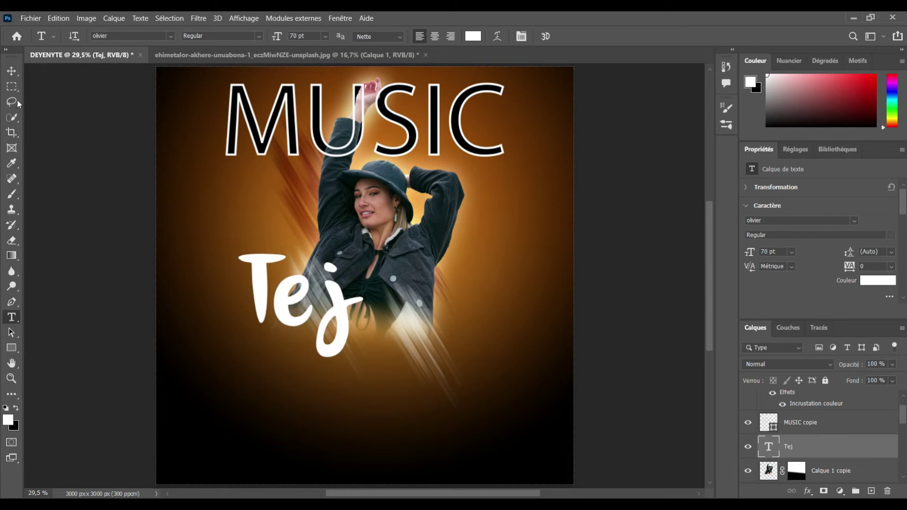
Move Tej to the centre below the woman's face and scale it up about 15%.
left_click(11, 70)
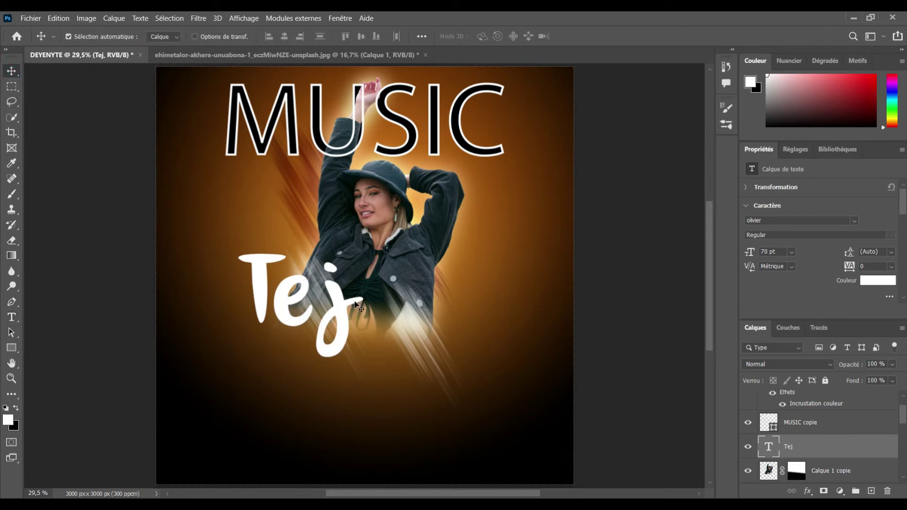
mouse_move(355, 304)
left_mouse_down()
mouse_move(270, 319)
mouse_move(332, 328)
left_mouse_up()
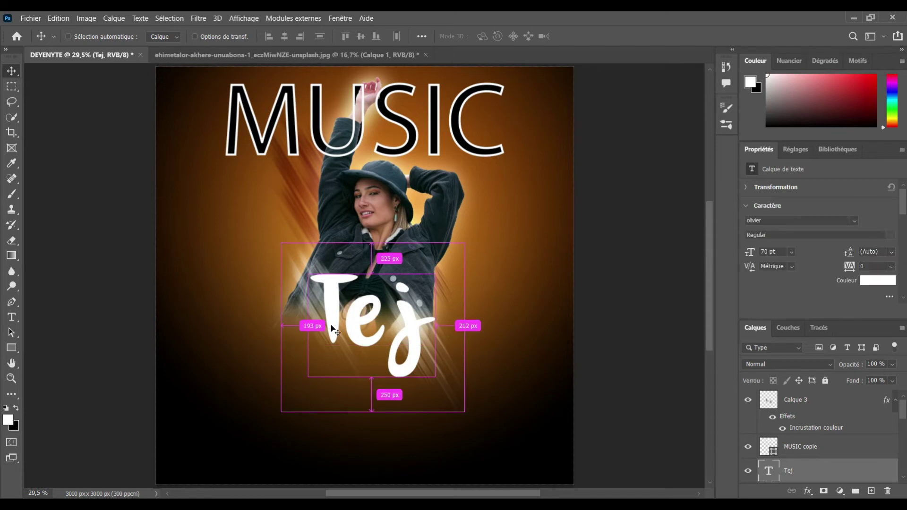
key("ctrl+t")
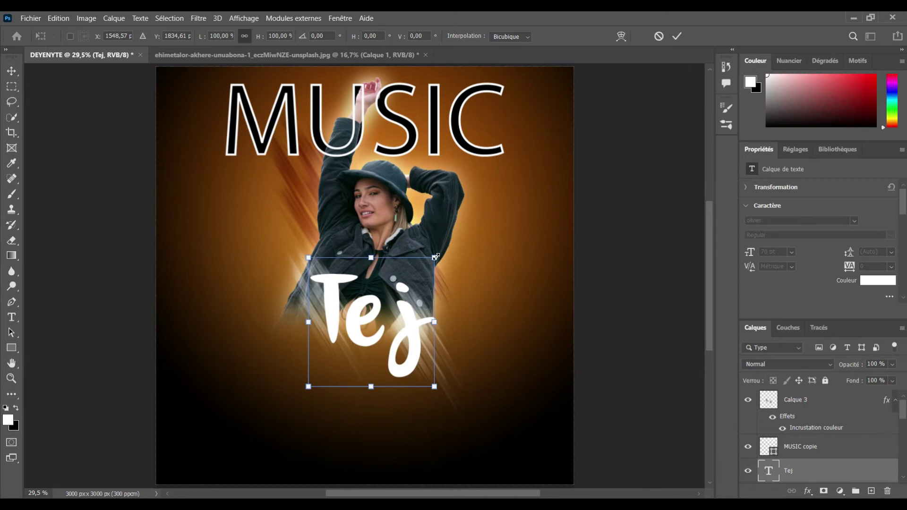
left_click_drag(435, 257, 453, 256)
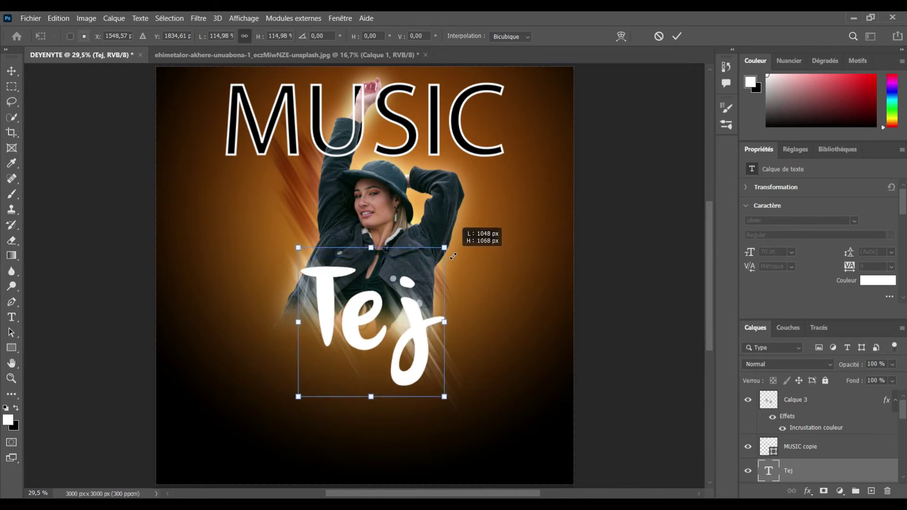
key("Return")
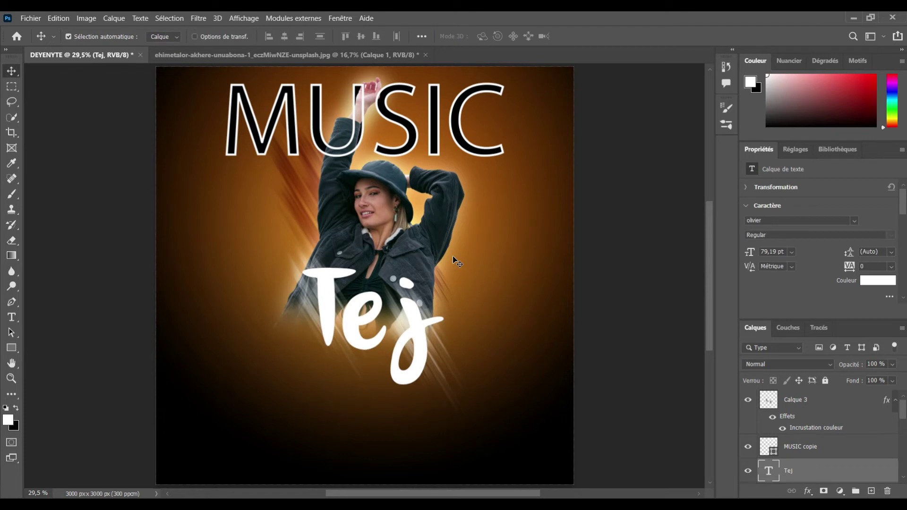
left_click(12, 318)
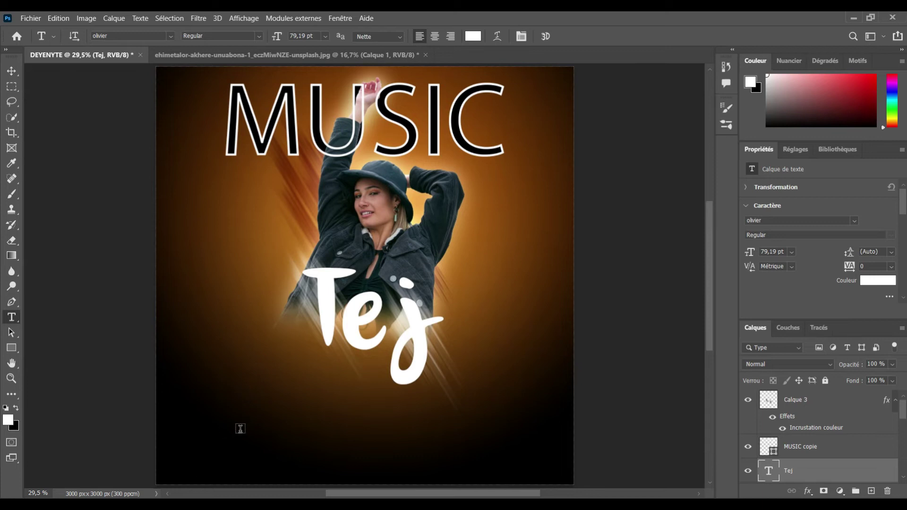
Type the word 'Jeudi' just below Tej and select all of its text.
mouse_move(235, 423)
left_mouse_down()
mouse_move(447, 426)
mouse_move(456, 449)
left_mouse_up()
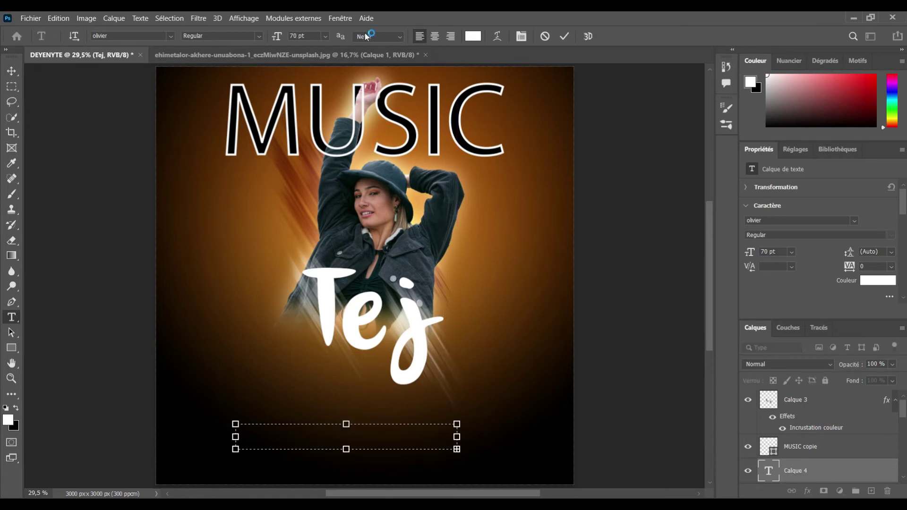
left_click(544, 37)
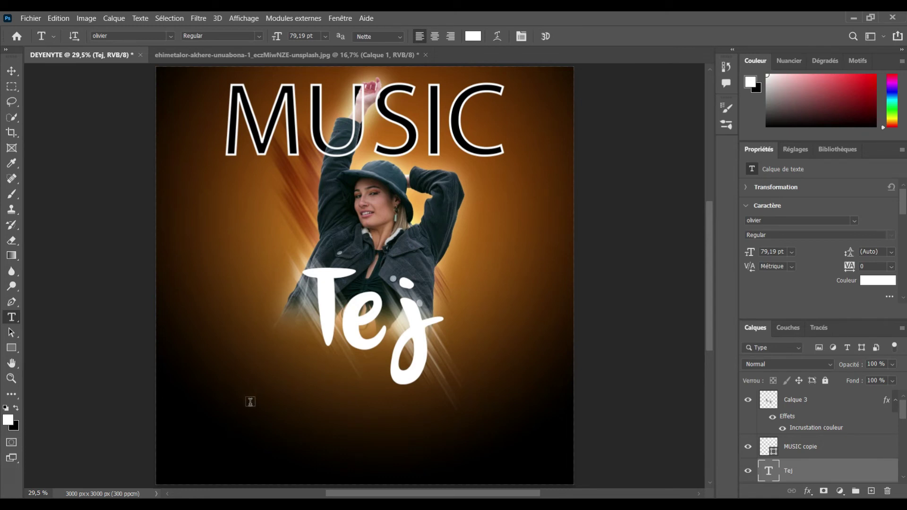
left_click(251, 403)
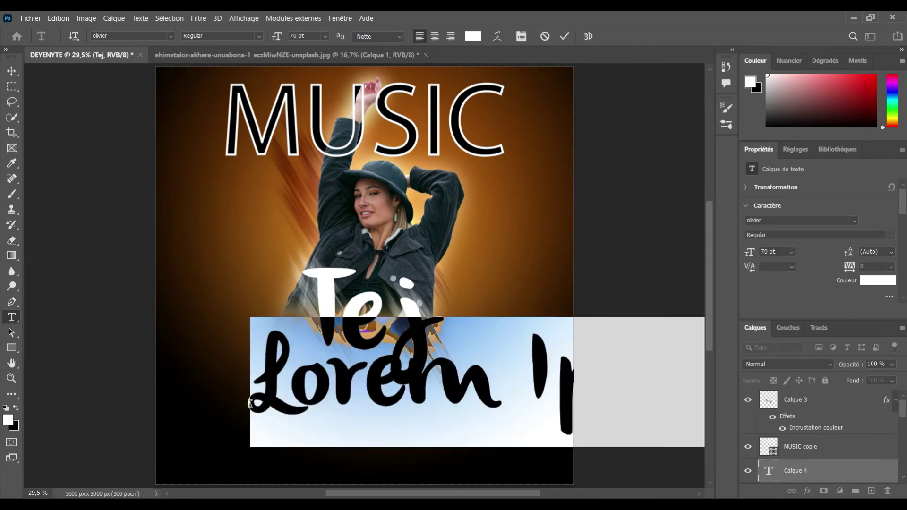
type("J")
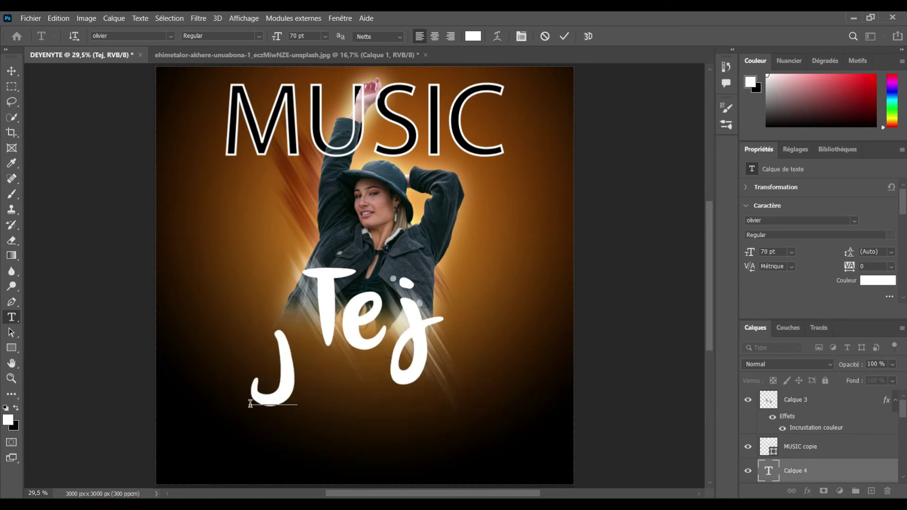
type("eu")
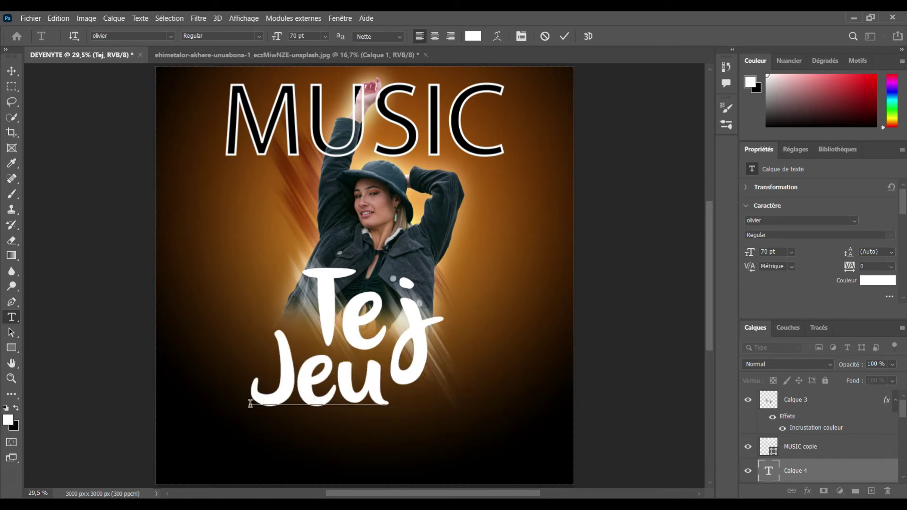
type("di")
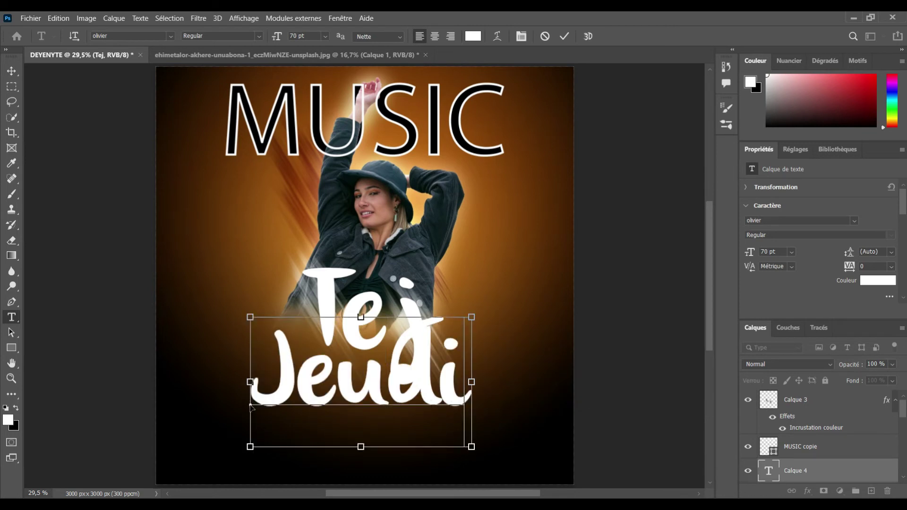
key("ctrl+a")
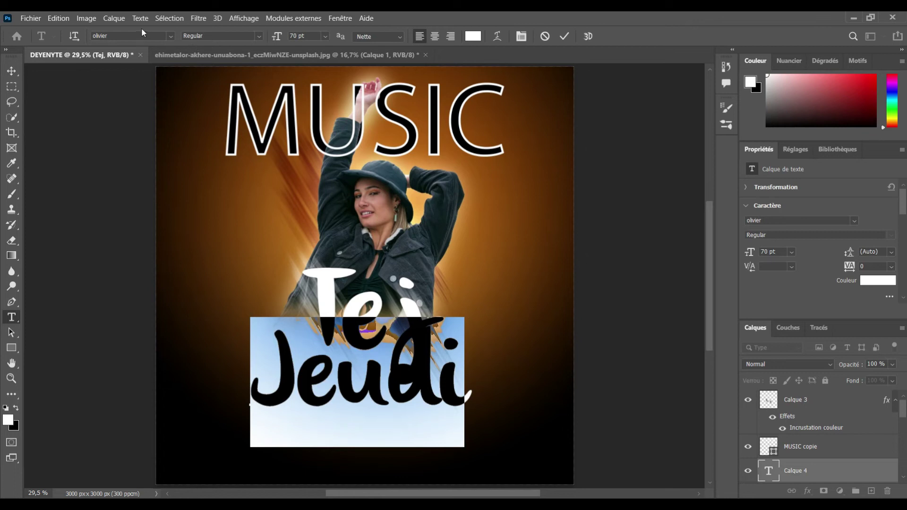
Change Jeudi's font to Montserrat Medium.
left_click(117, 37)
type("m")
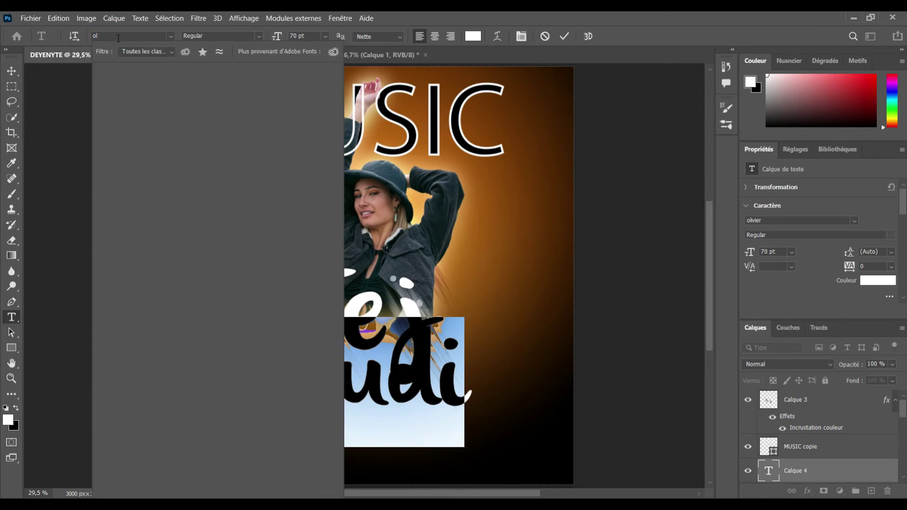
type("on")
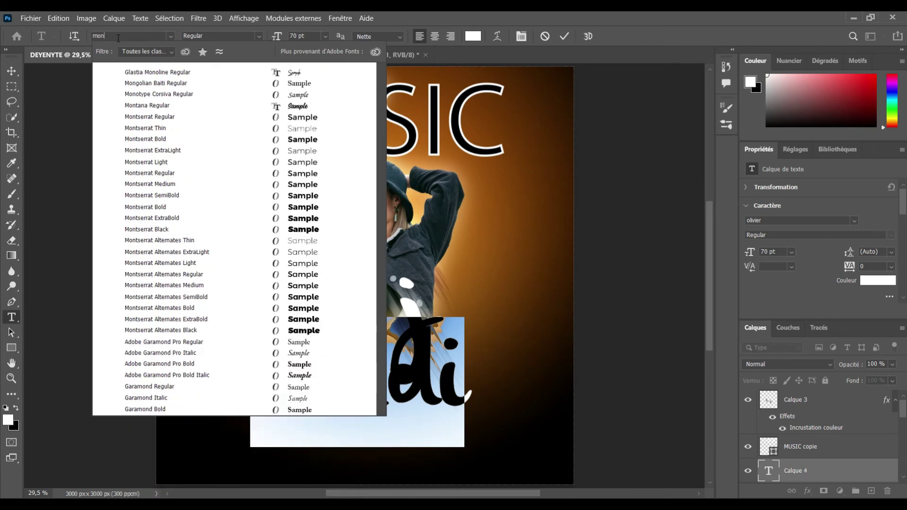
type("s")
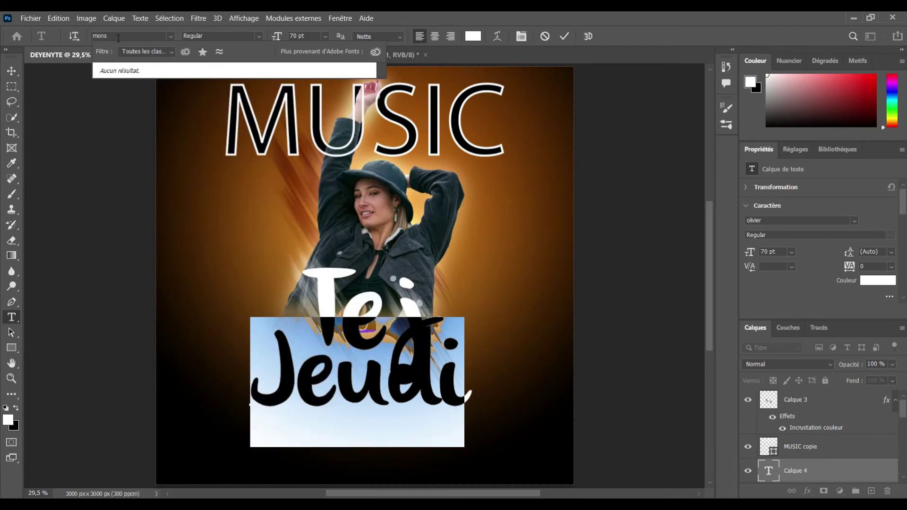
key("BackSpace")
type("t")
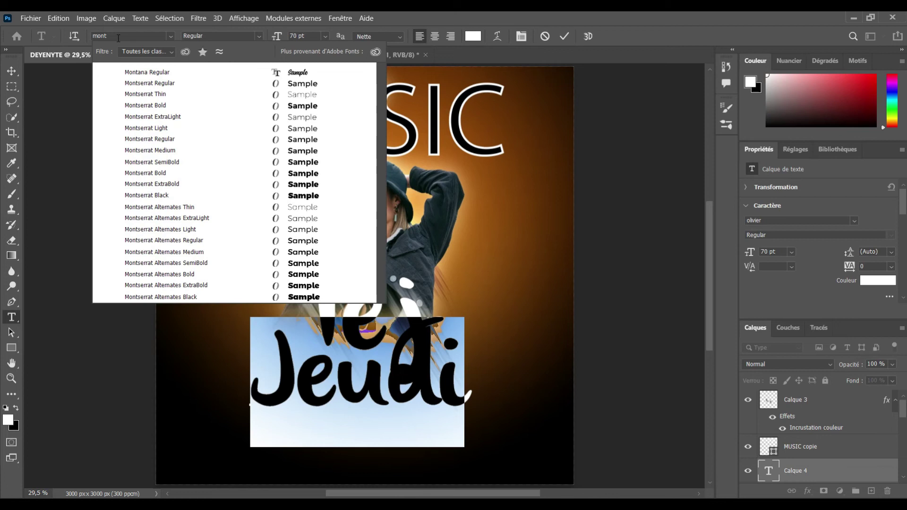
type("serrat")
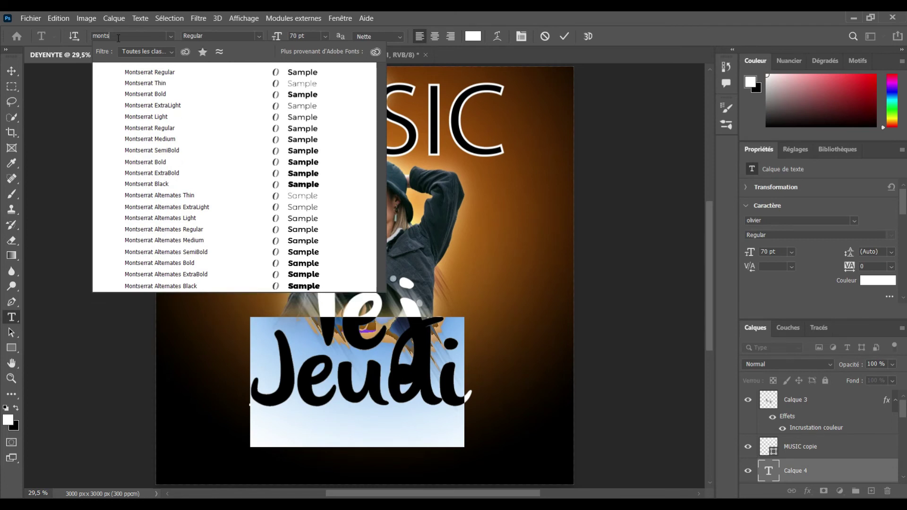
left_click(287, 139)
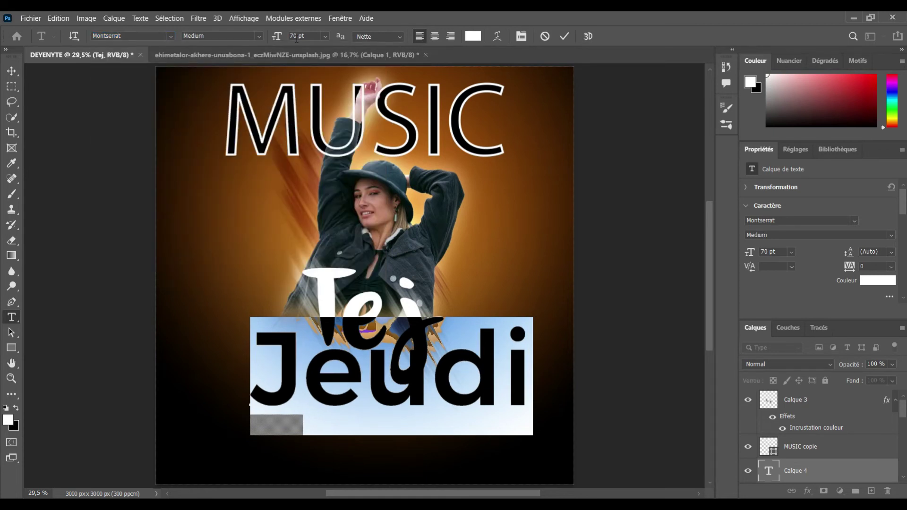
Set Jeudi's size to 11 pt and commit the text.
left_click(297, 36)
type("10")
key("Return")
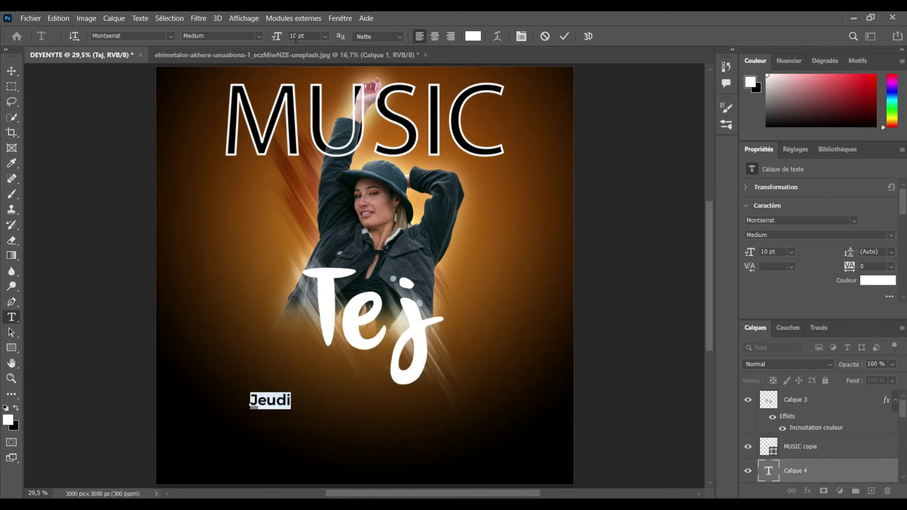
left_click(293, 36)
key("Up")
key("Up")
key("Up")
key("Up")
key("Up")
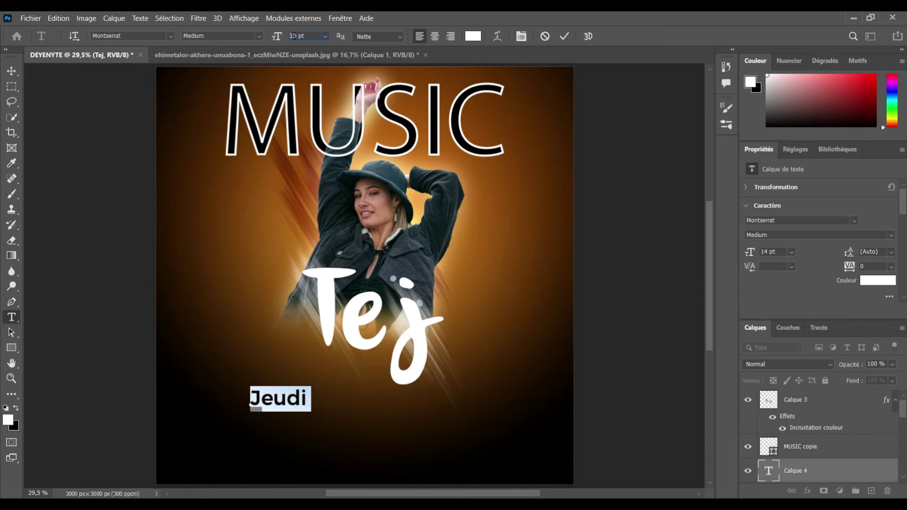
key("Down")
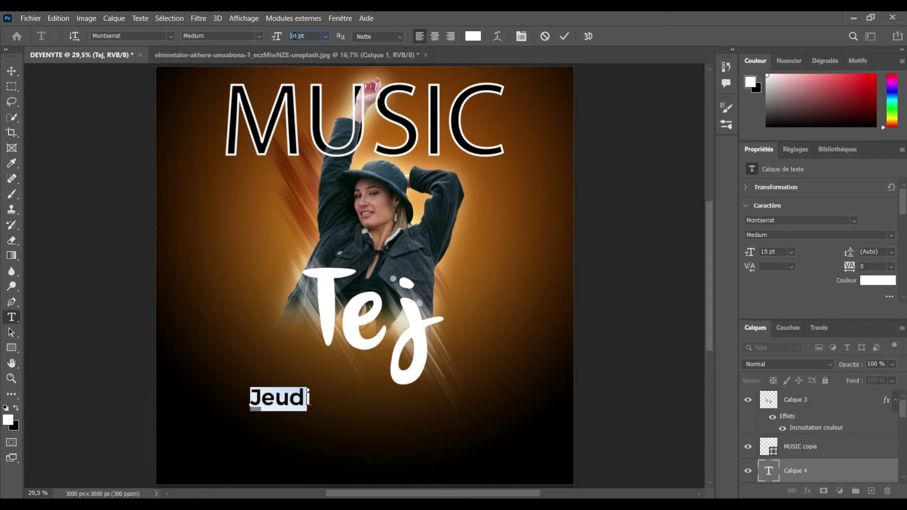
key("Down")
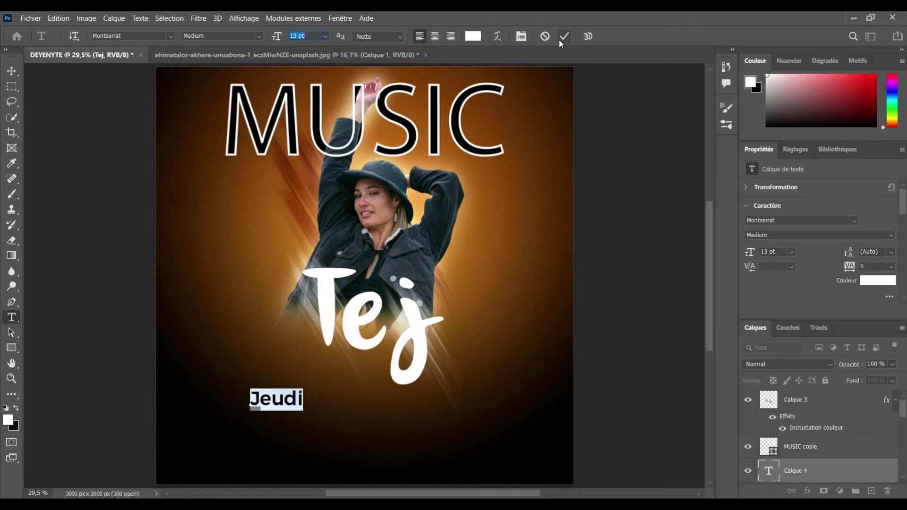
key("Down")
key("Down")
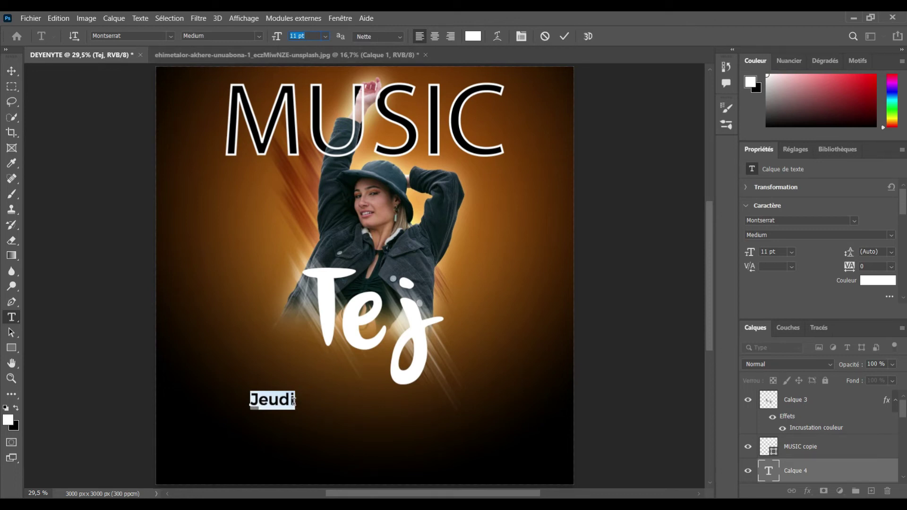
left_click(294, 401)
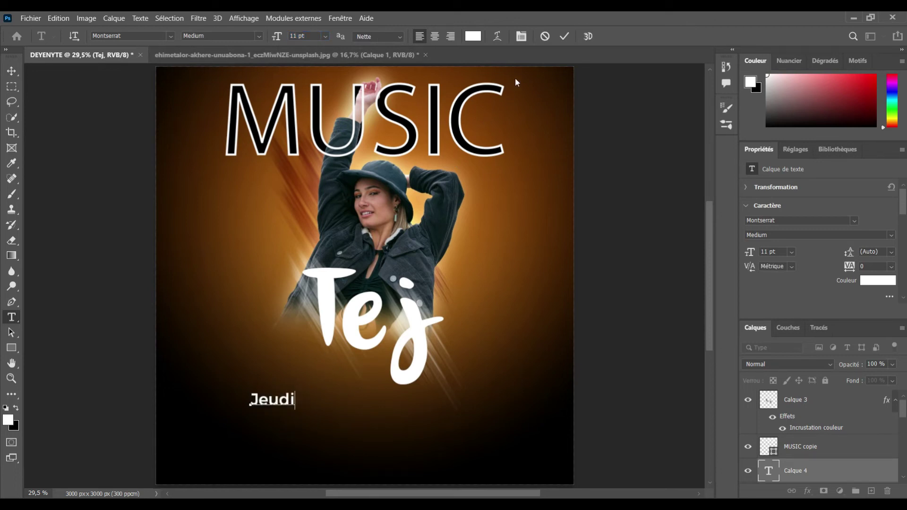
left_click(563, 37)
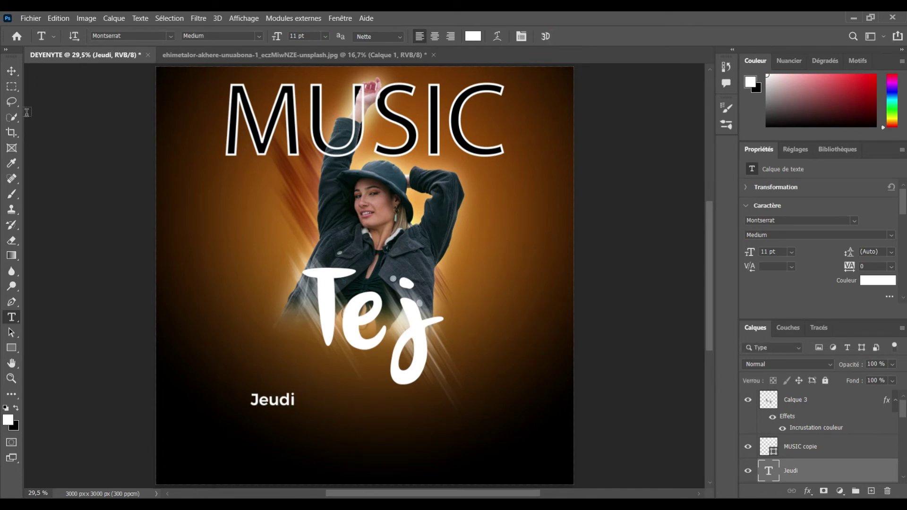
Move Jeudi toward the poster's lower left and start a new text line below Tej.
left_click(13, 71)
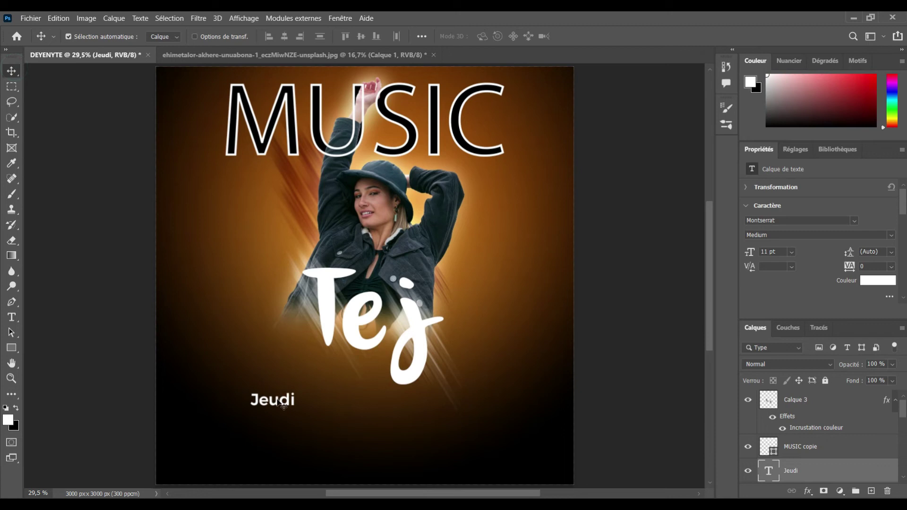
left_click_drag(271, 405, 214, 412)
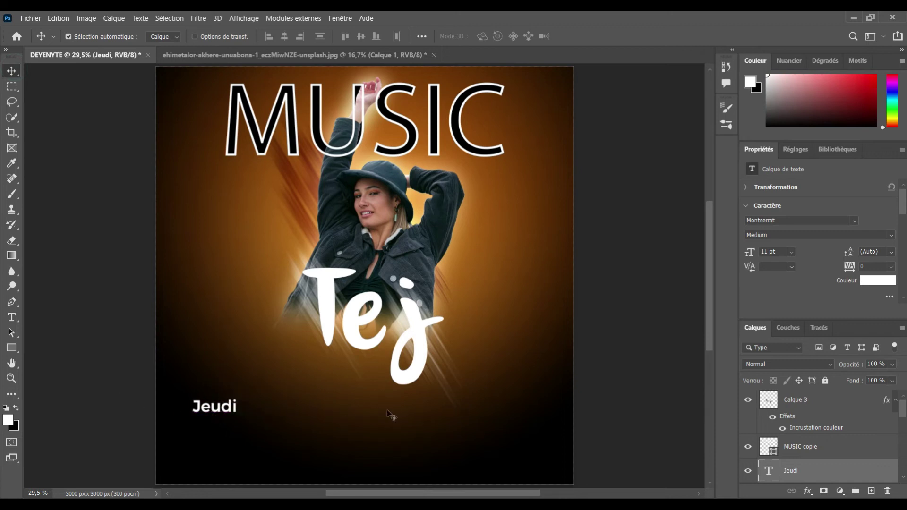
key("t")
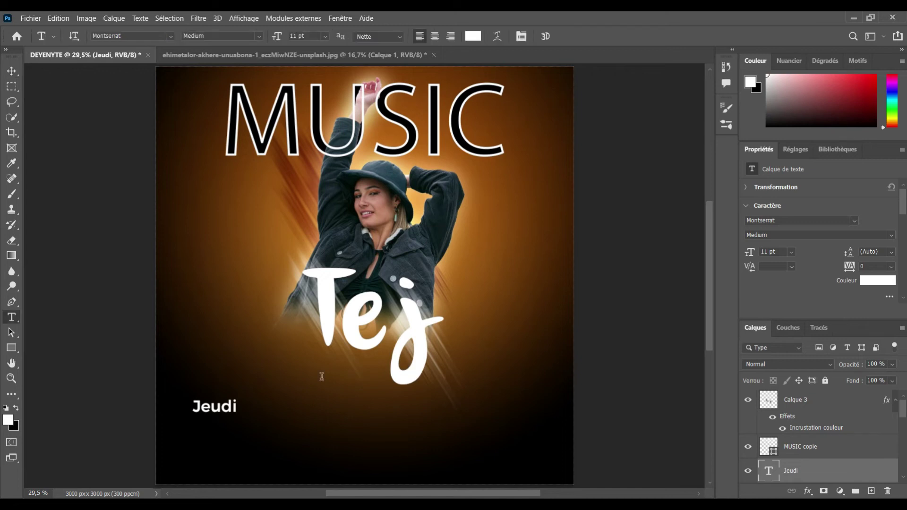
left_click(288, 370)
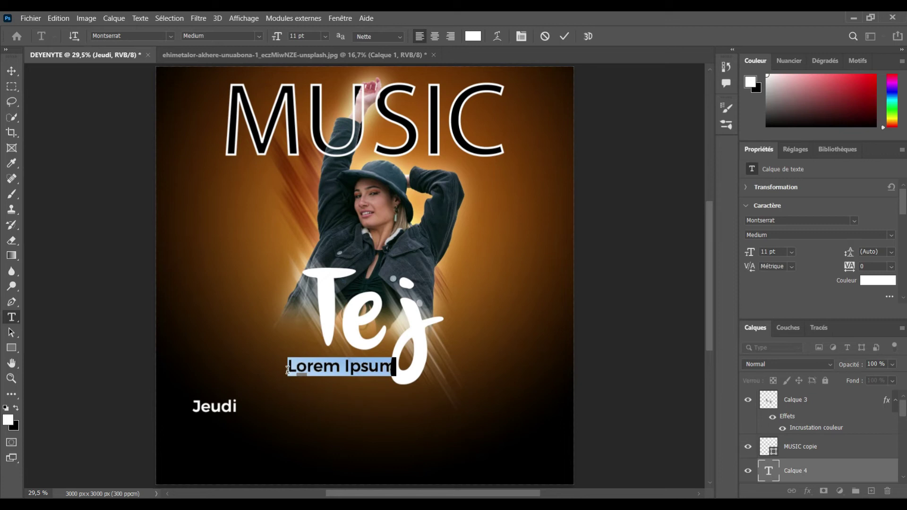
Add a white GUESS line centred horizontally below Tej.
type("GUESS")
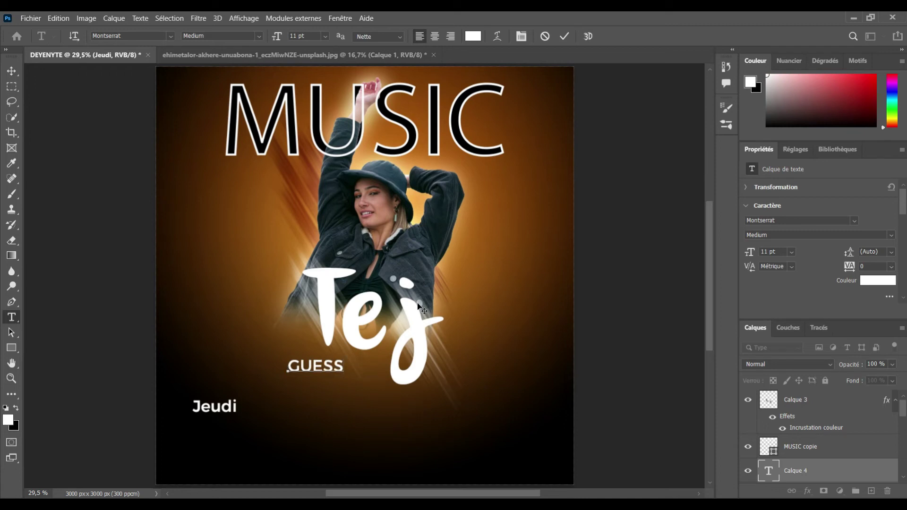
left_click(563, 37)
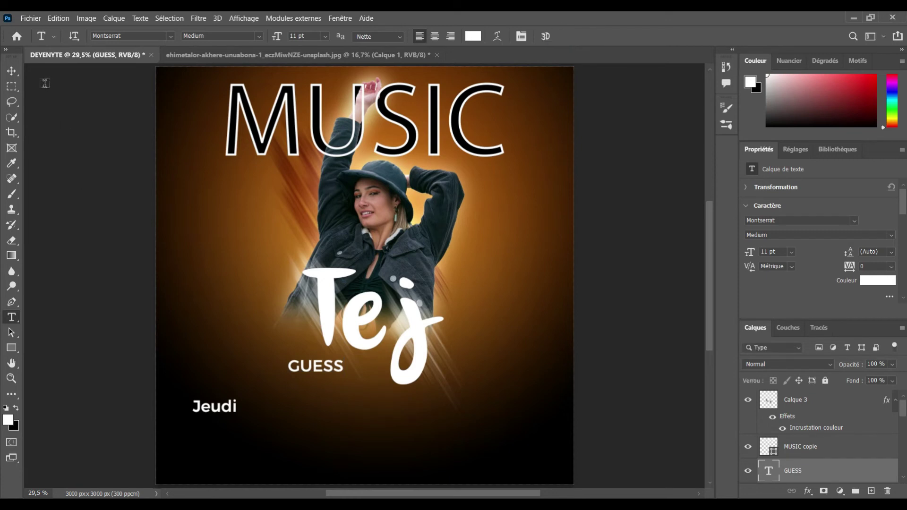
left_click(12, 71)
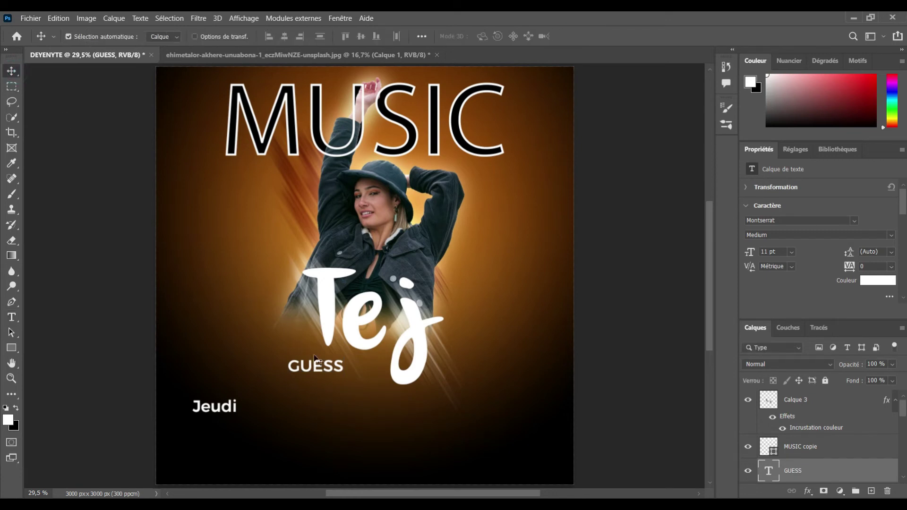
left_click_drag(316, 369, 342, 373)
Move Jeudi onto the centre line near the bottom and nudge GUESS slightly up.
left_click(217, 410)
left_click_drag(217, 410, 359, 443)
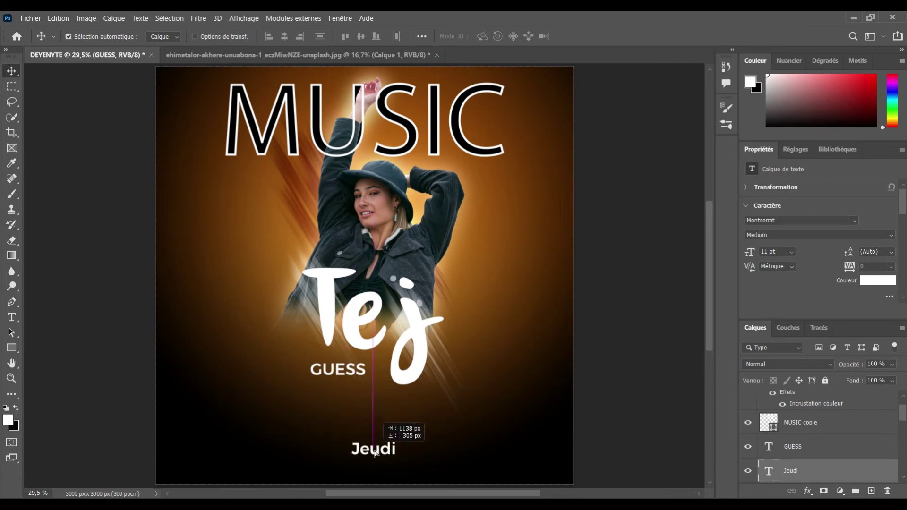
left_click_drag(359, 443, 380, 452)
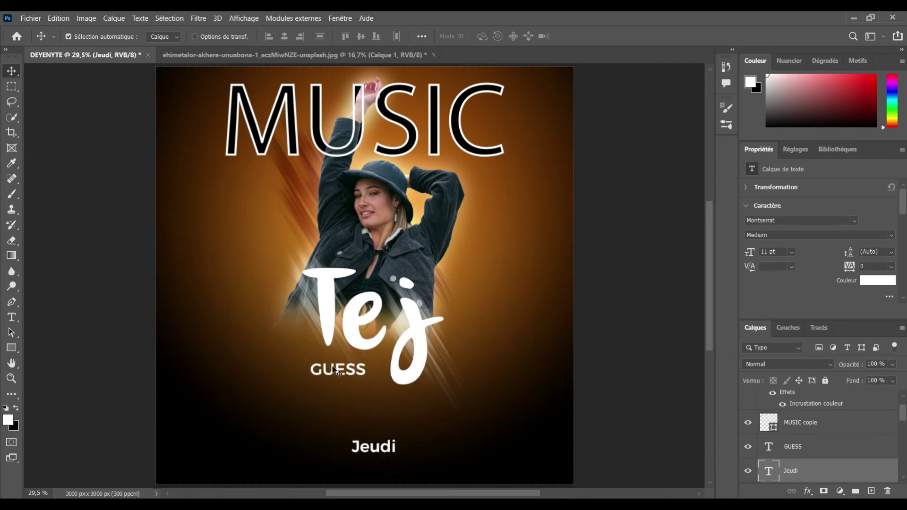
left_click_drag(339, 371, 335, 367)
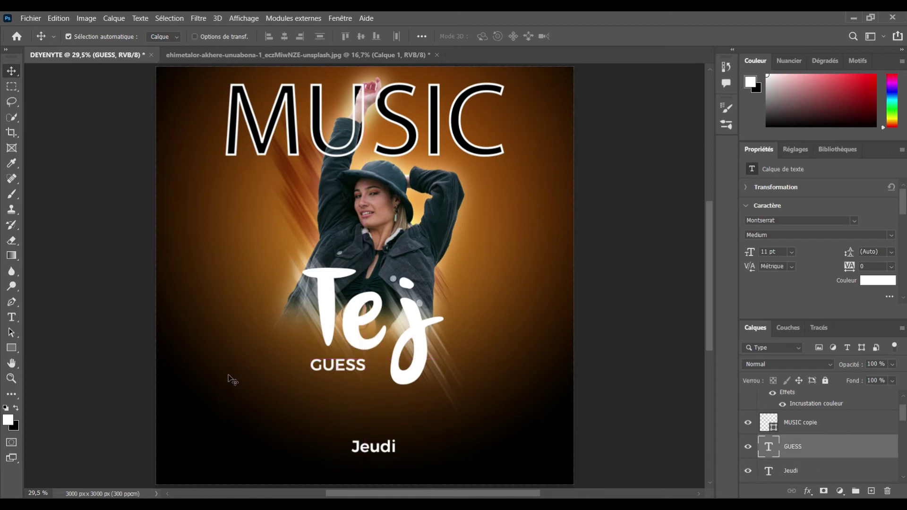
Type a new 'ENERGY DJ' line at the lower left and select all of it.
key("t")
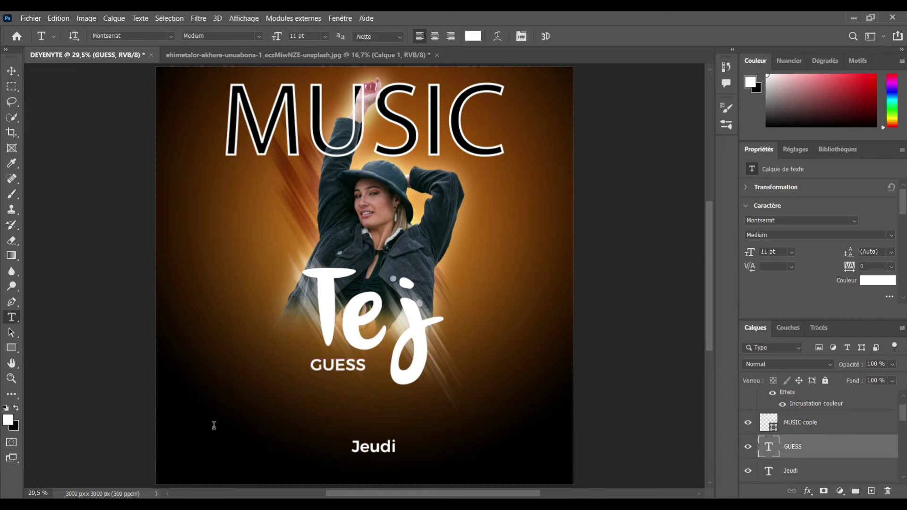
left_click(214, 425)
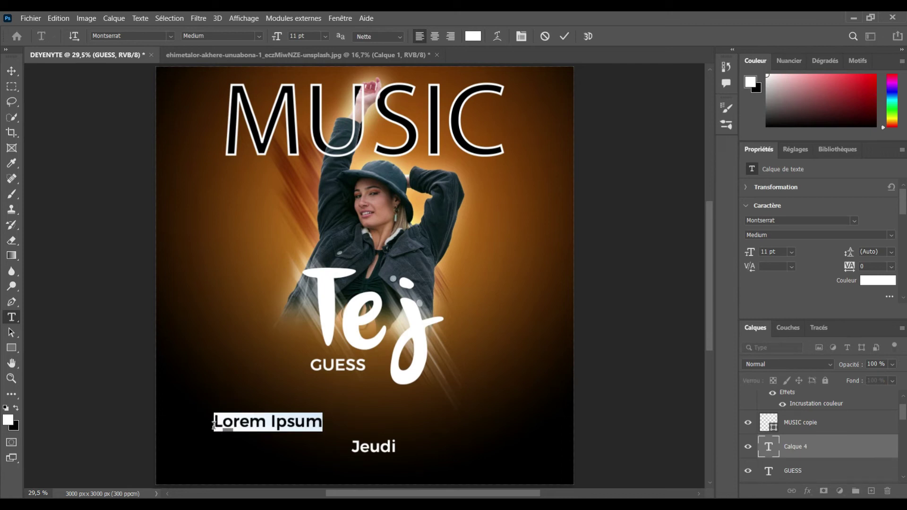
type("ENEGR")
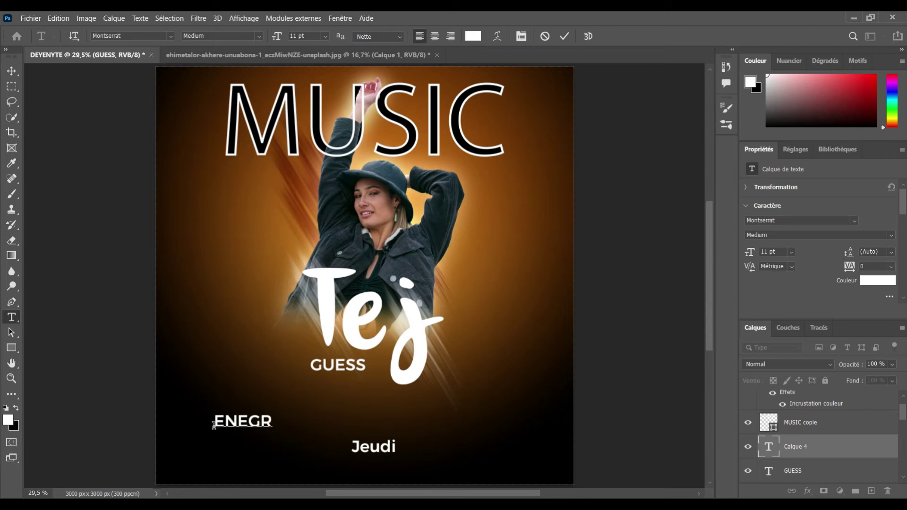
key("BackSpace")
key("BackSpace")
type("RGY")
type(" DJ")
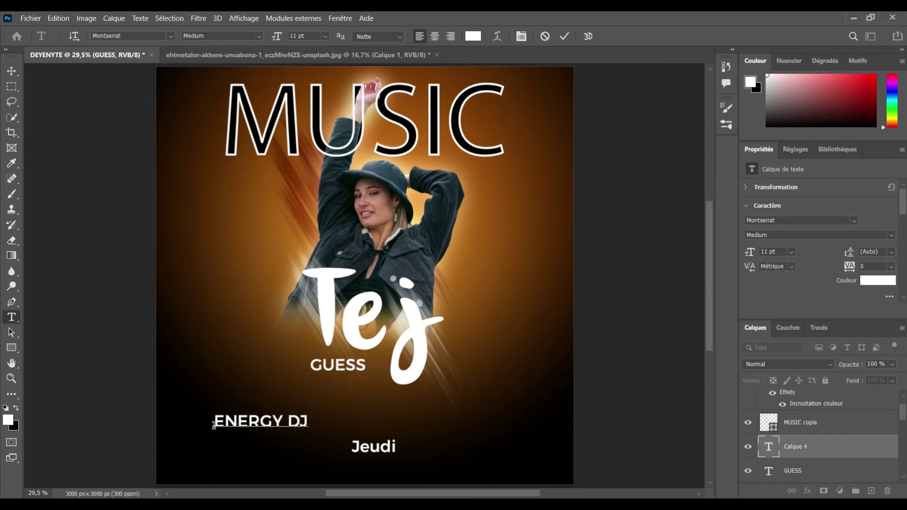
key("ctrl+a")
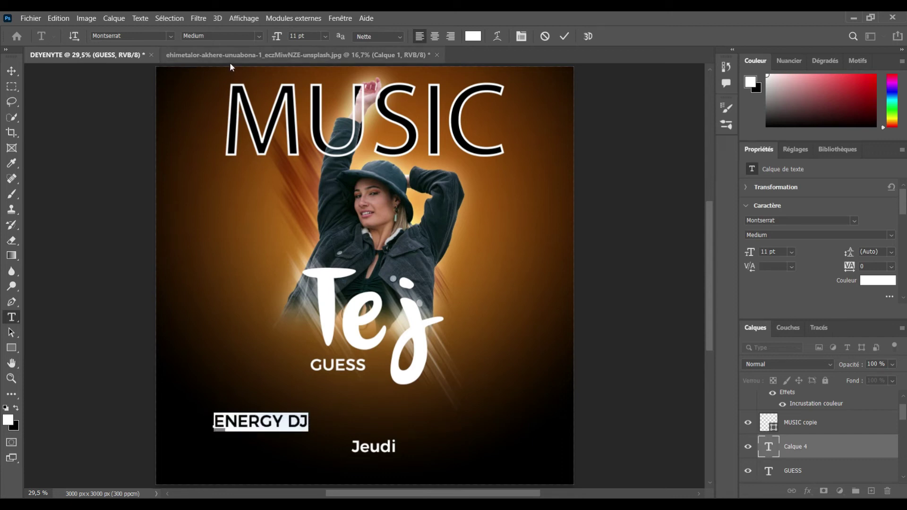
Enlarge ENERGY DJ to 21 pt and move it up beneath GUESS, clear of Jeudi.
left_click(296, 37)
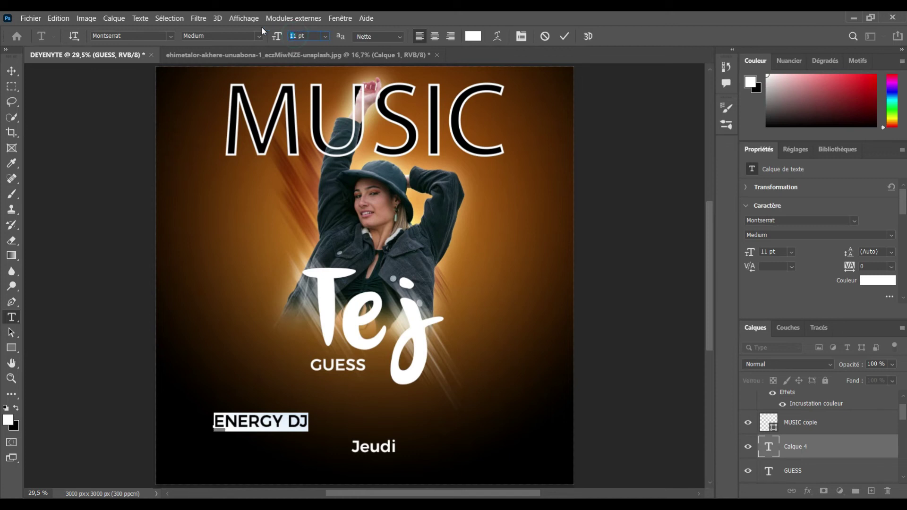
type("21")
key("Return")
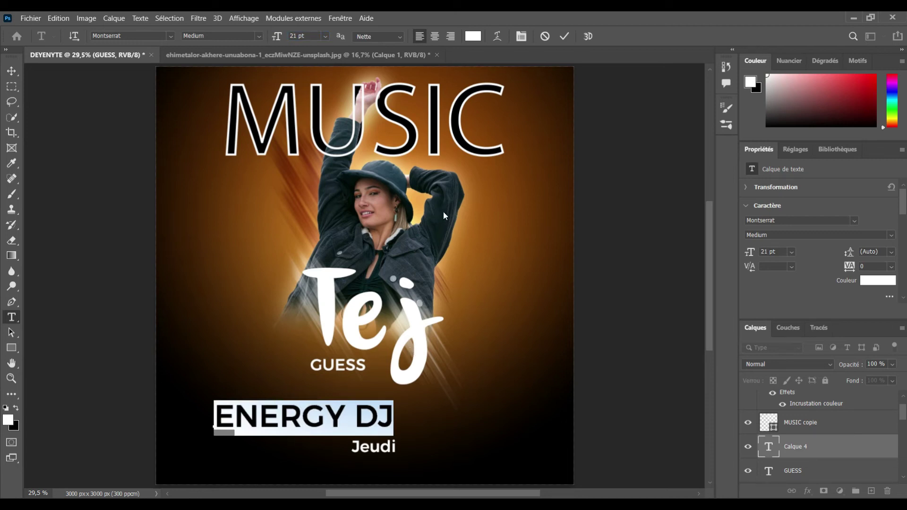
left_click(562, 37)
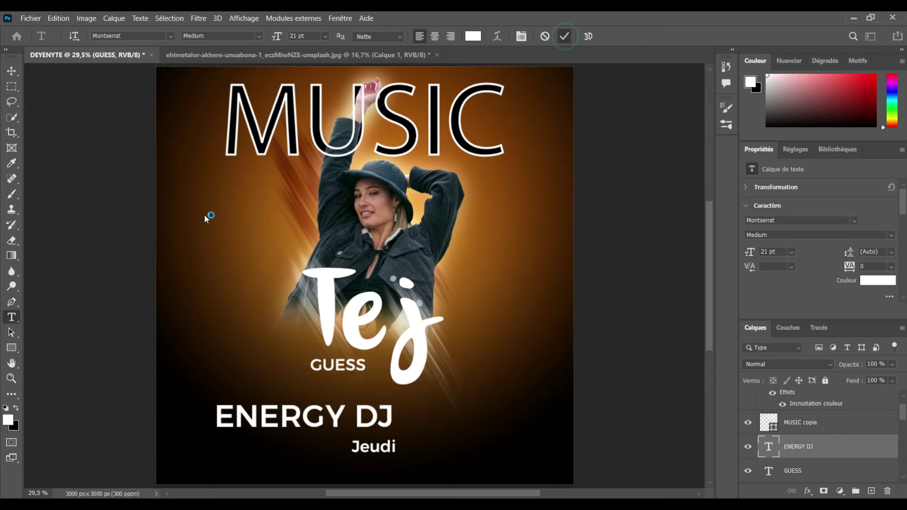
left_click(12, 70)
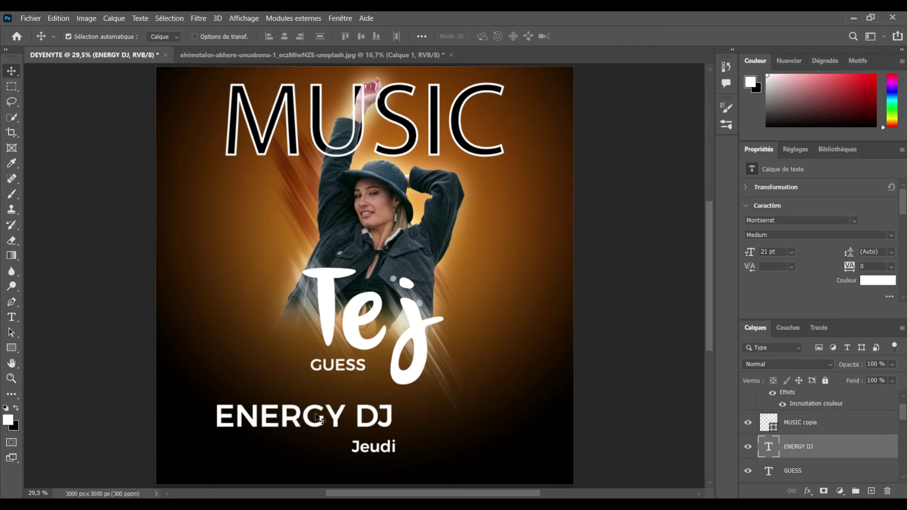
mouse_move(315, 410)
left_mouse_down()
mouse_move(335, 380)
mouse_move(320, 373)
left_mouse_up()
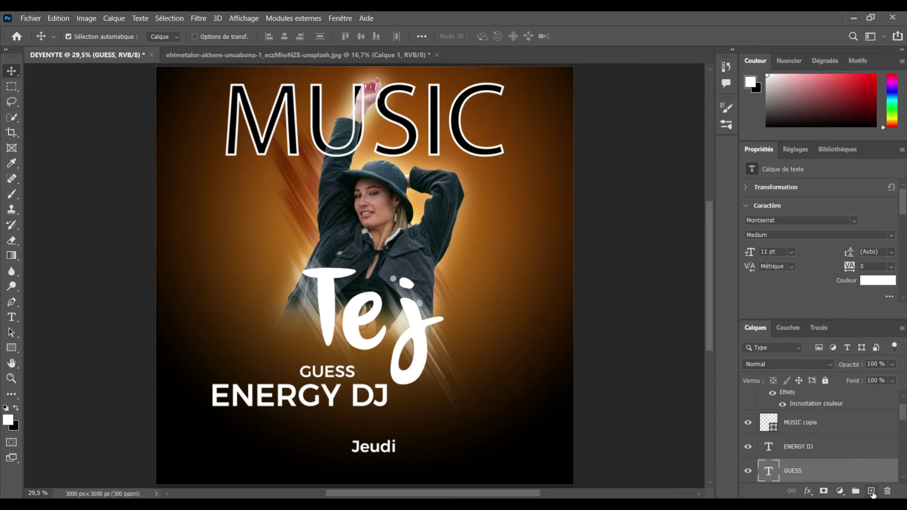
On a new layer, outline an angular frame around GUESS and ENERGY DJ with the Polygonal Lasso.
left_click(871, 491)
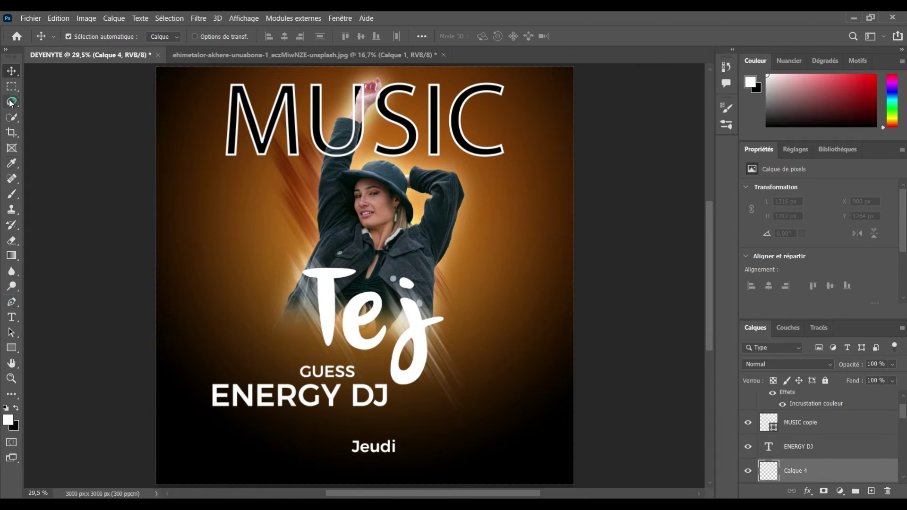
left_click_drag(11, 103, 41, 111)
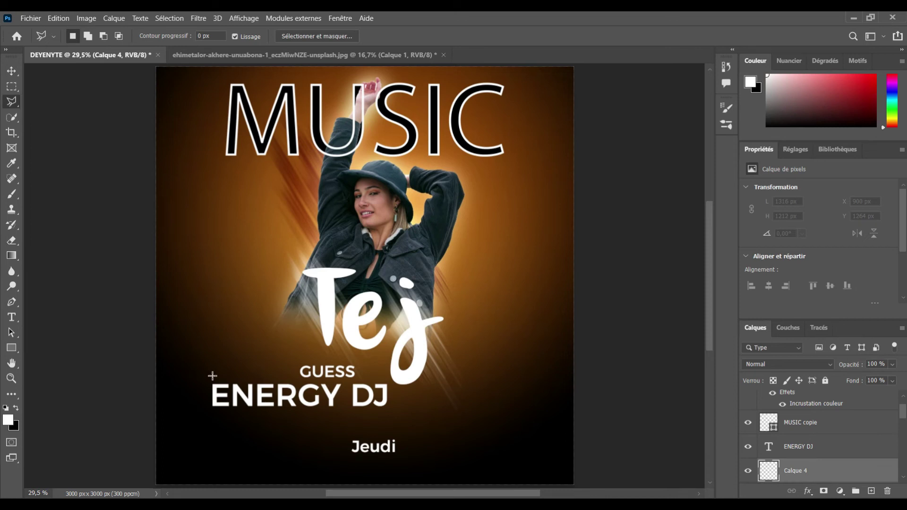
left_click(294, 376)
left_click(192, 365)
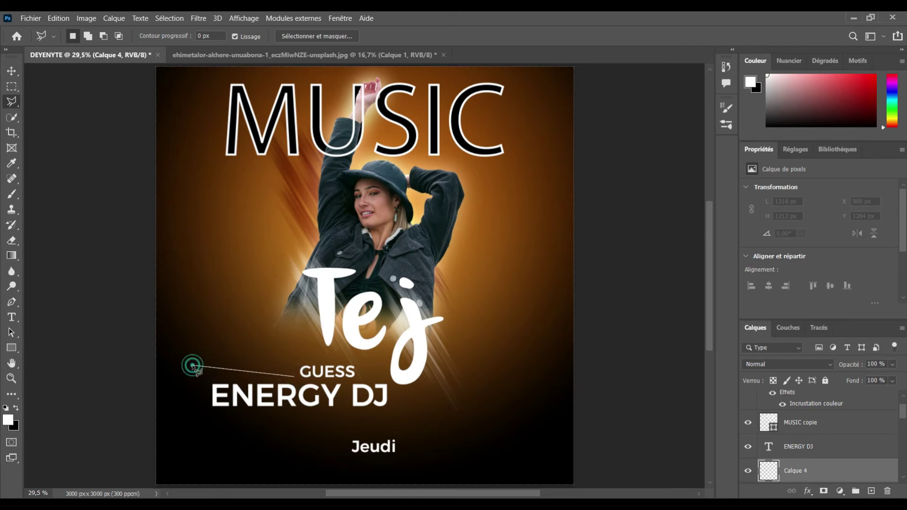
left_click(199, 418)
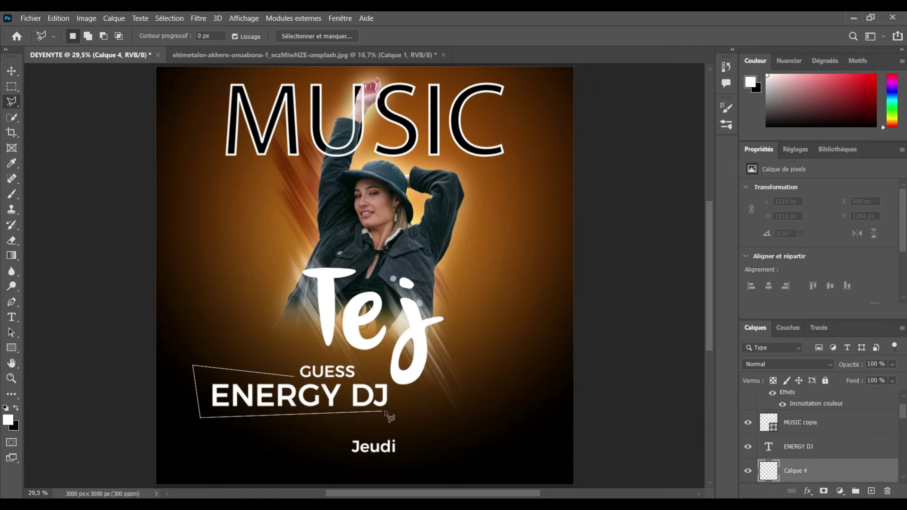
left_click(401, 412)
left_click(386, 370)
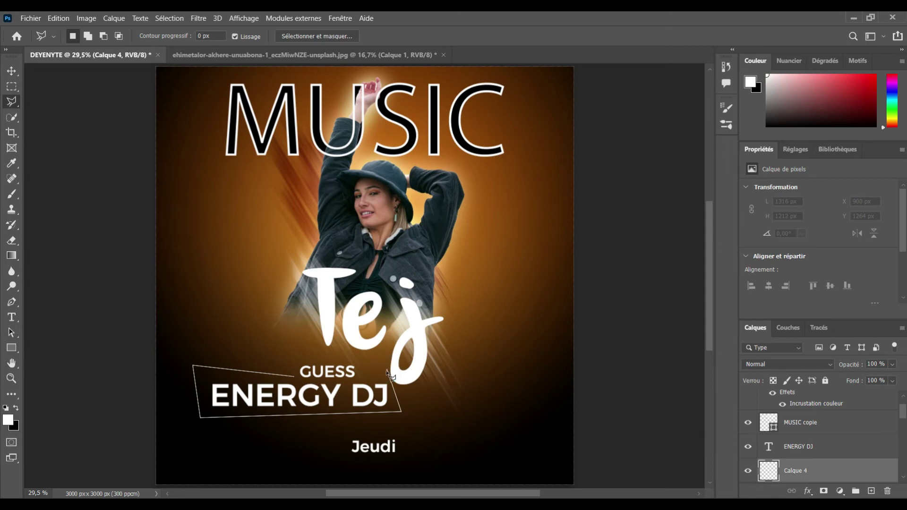
left_click(391, 405)
left_click(207, 375)
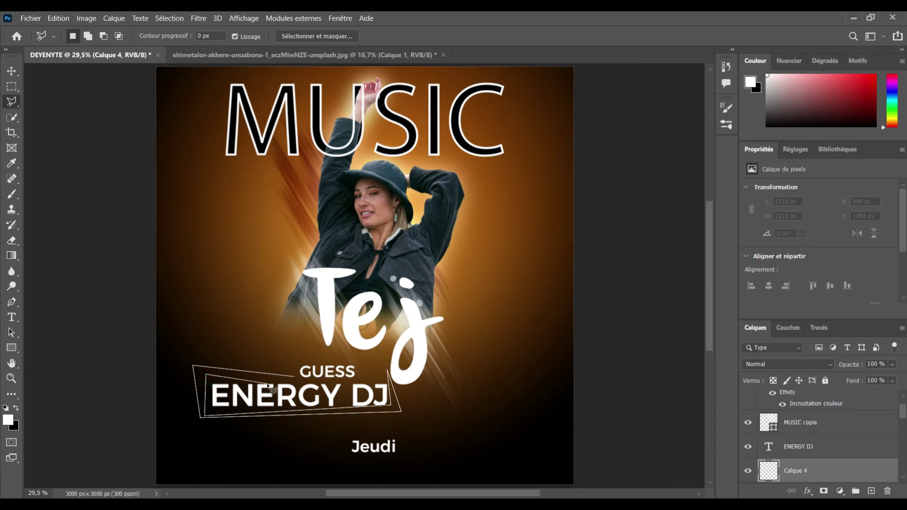
left_click(295, 378)
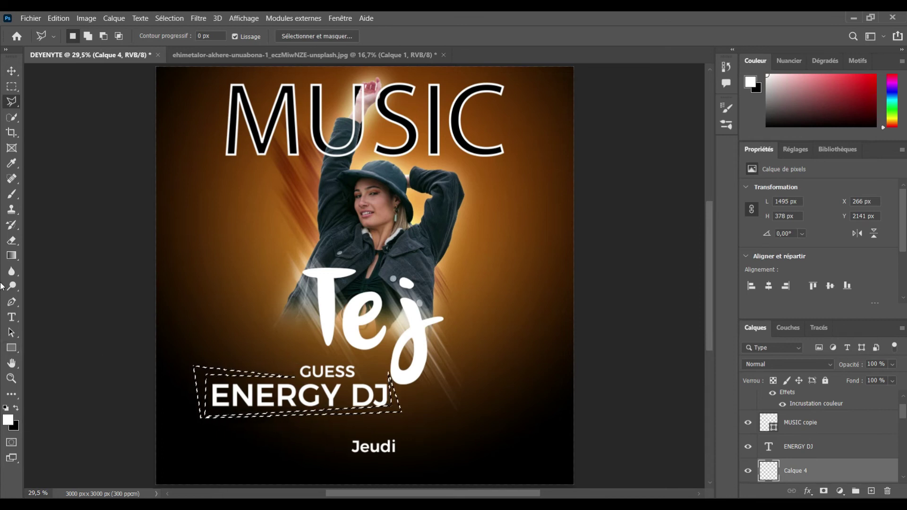
Fill the frame selection white with the Paint Bucket and deselect.
left_click(12, 255)
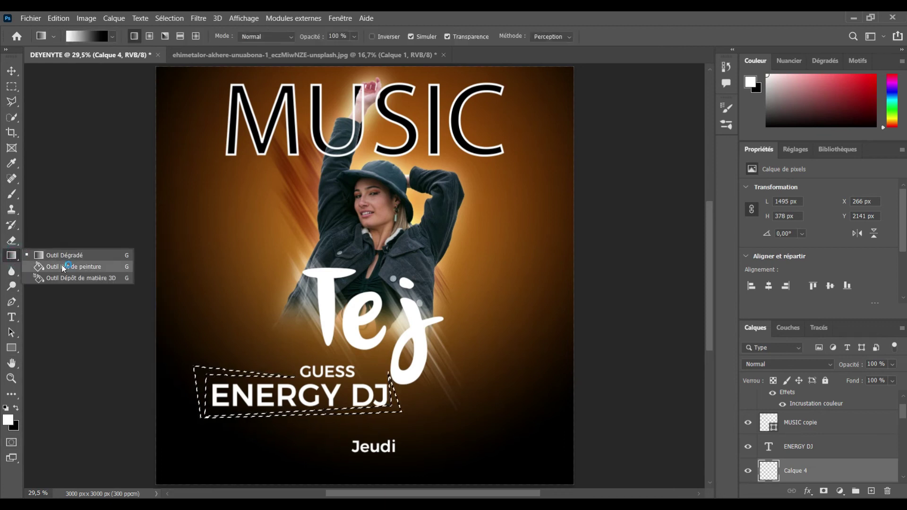
left_click(47, 266)
left_click(203, 375)
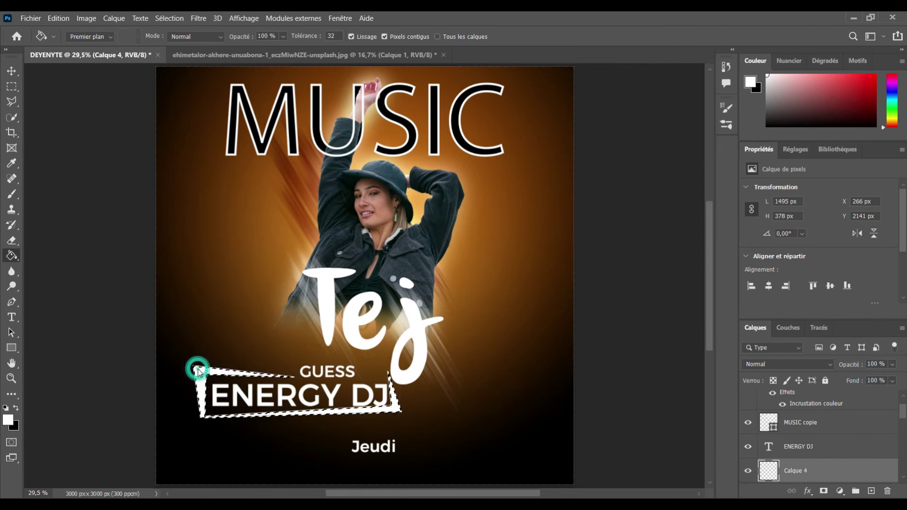
key("ctrl+d")
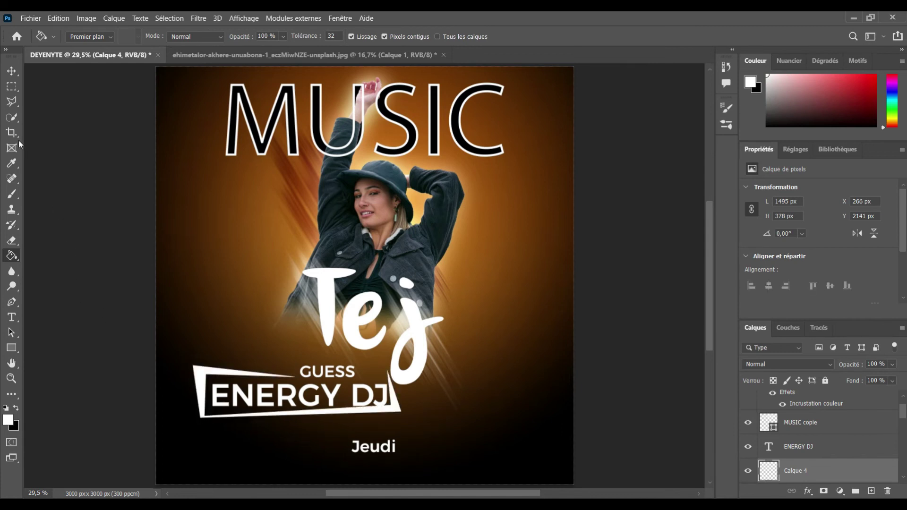
left_click(10, 71)
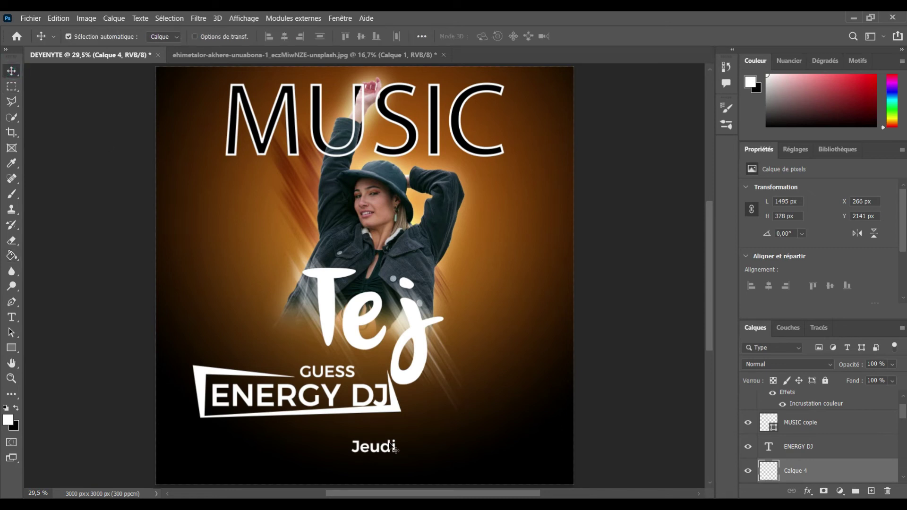
Restyle ENERGY DJ to Montserrat Regular at 18 pt.
key("t")
left_click(328, 390)
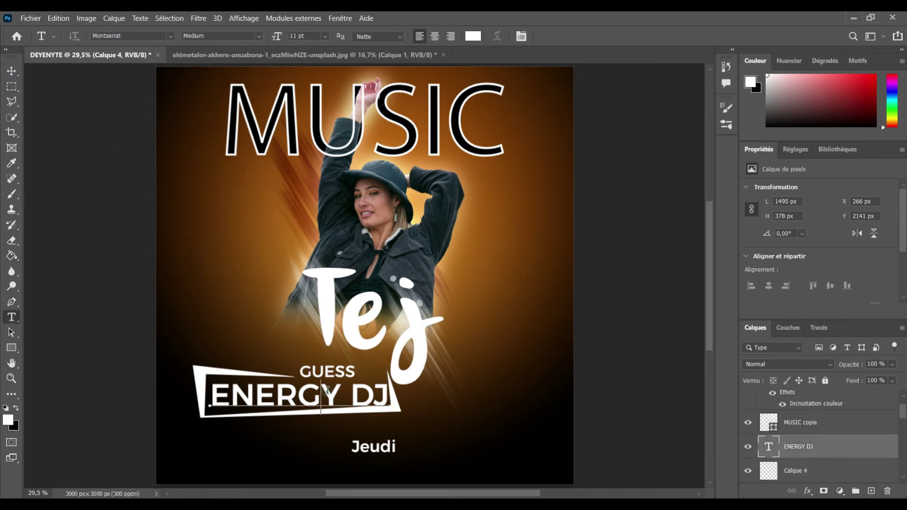
key("ctrl+a")
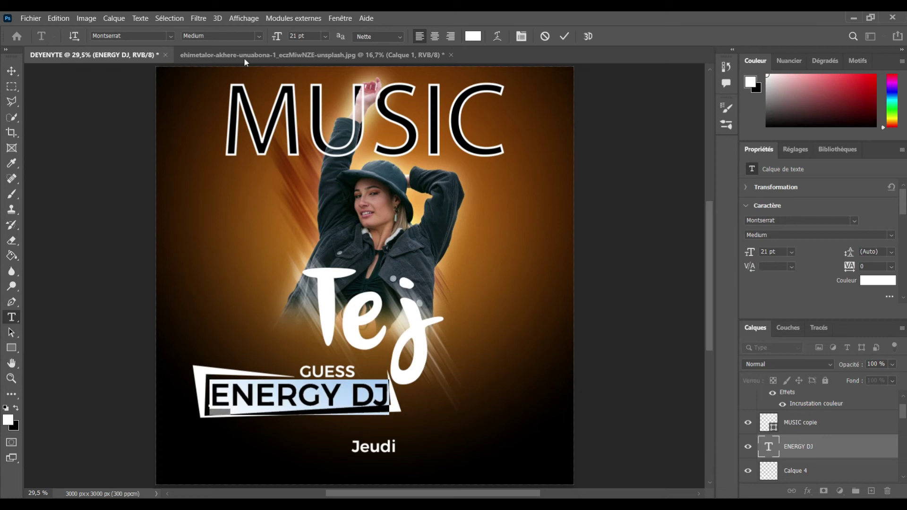
left_click(260, 36)
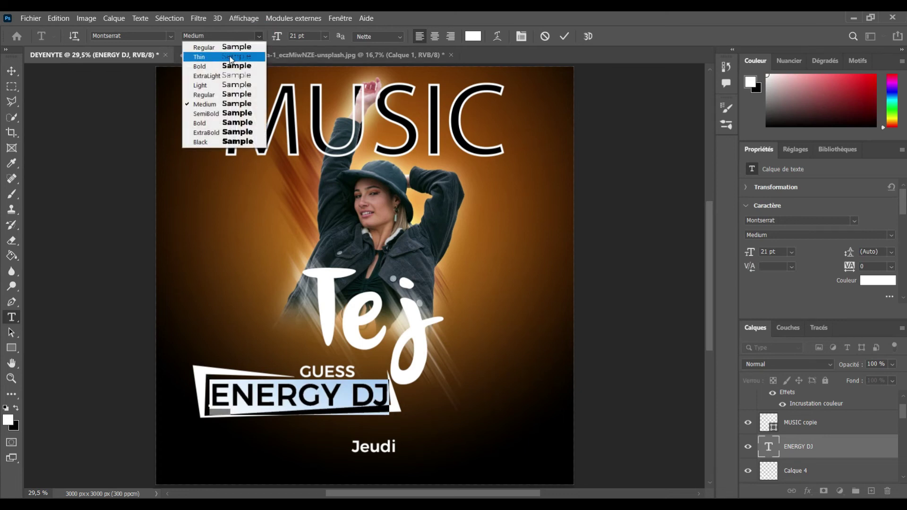
left_click(245, 94)
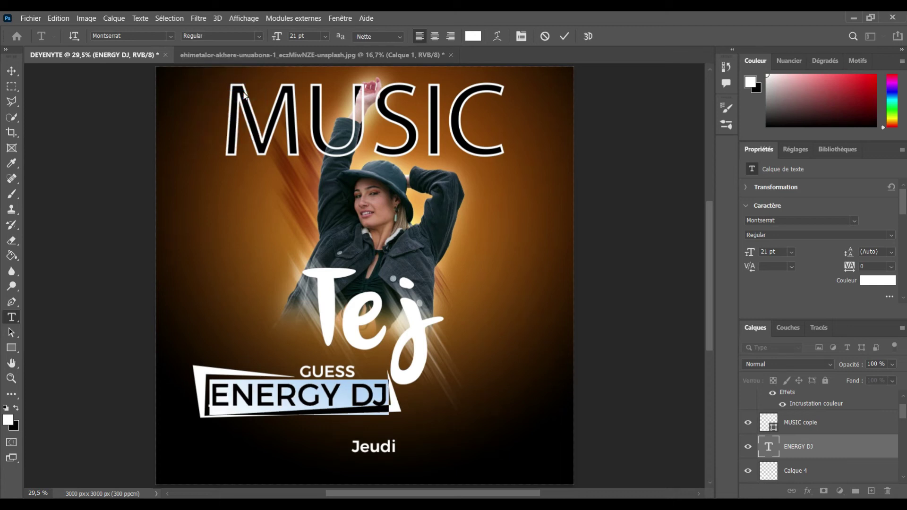
double_click(296, 37)
key("Down")
key("Down")
key("Down")
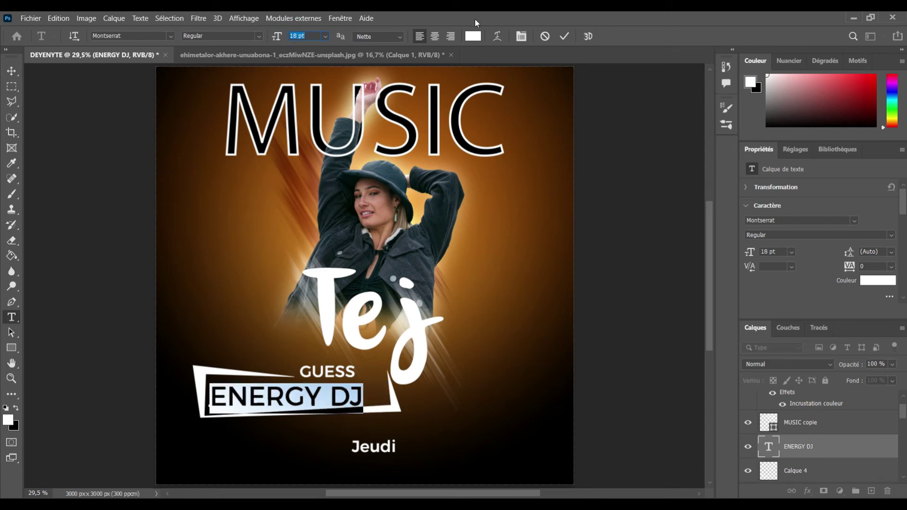
left_click(564, 37)
Nudge ENERGY DJ right, shift GUESS right, and place Jeudi to the right of the frame.
left_click(11, 73)
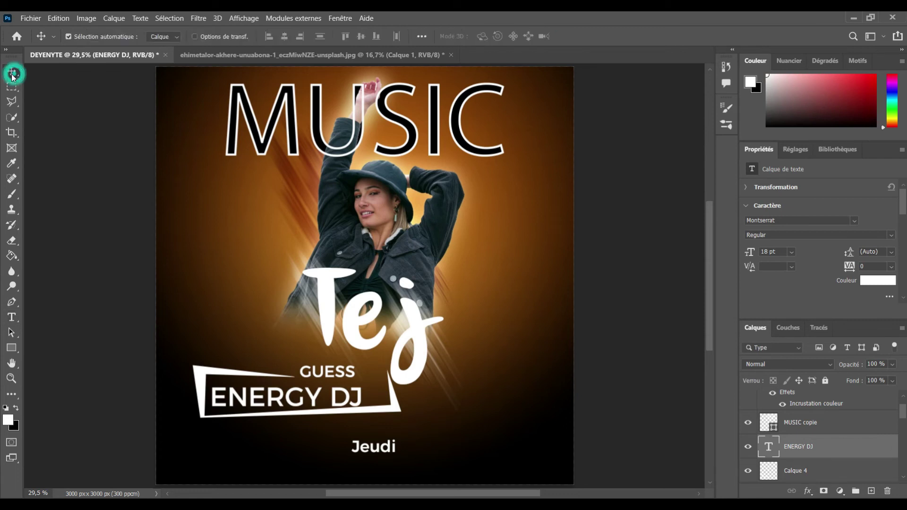
key("Right")
key("Right")
key("Right")
key("Right")
key("Right")
key("Right")
key("Right")
key("Right")
key("Right")
key("Right")
key("Right")
key("Right")
key("Right")
key("Right")
key("Right")
key("Right")
key("Right")
key("Right")
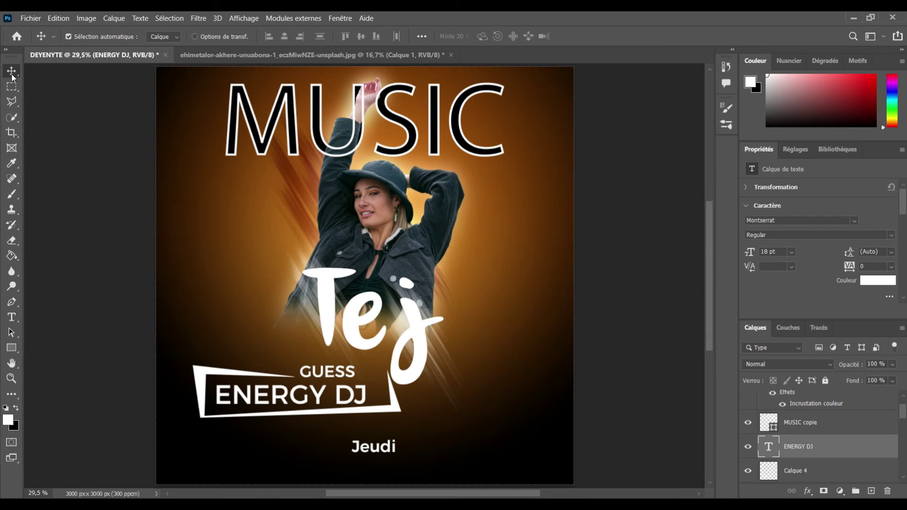
left_click_drag(333, 373, 343, 375)
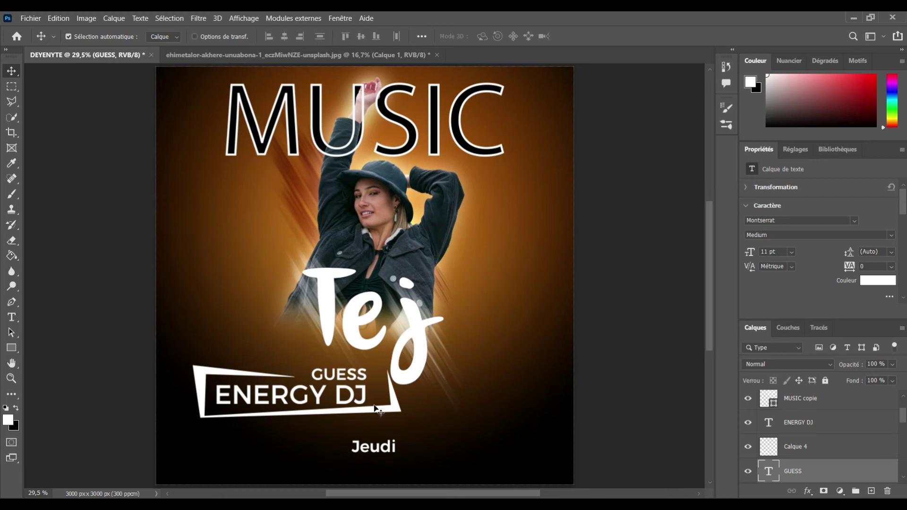
left_click_drag(380, 445, 460, 424)
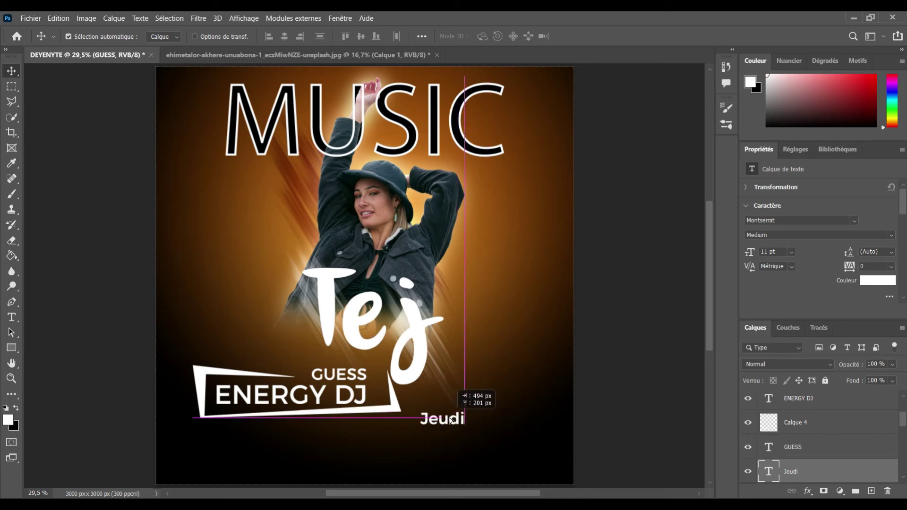
mouse_move(460, 423)
left_mouse_down()
mouse_move(523, 424)
mouse_move(505, 410)
left_mouse_up()
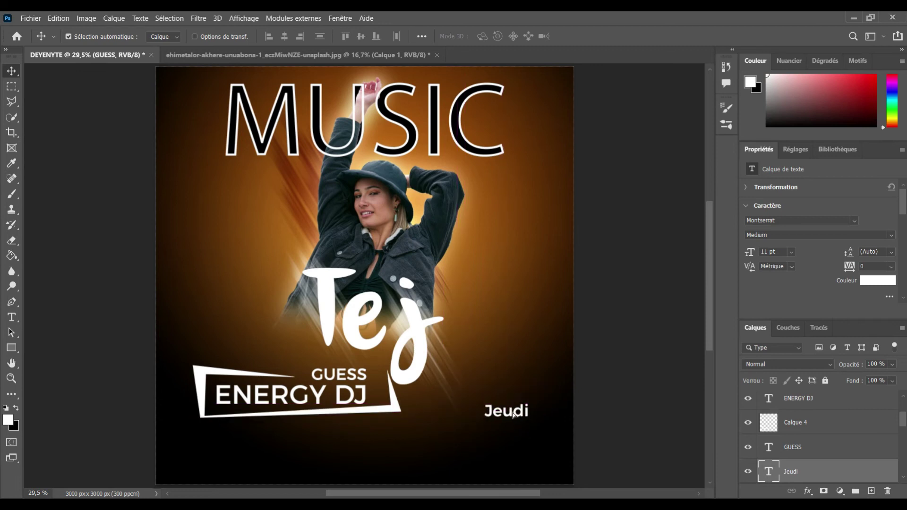
key("t")
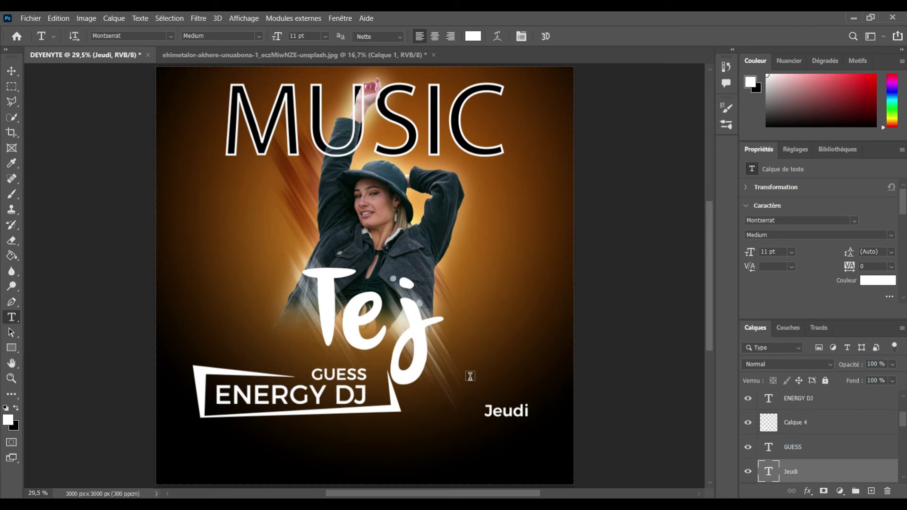
Add '01' above Jeudi in FORQUE Regular at 21 pt.
left_click(490, 368)
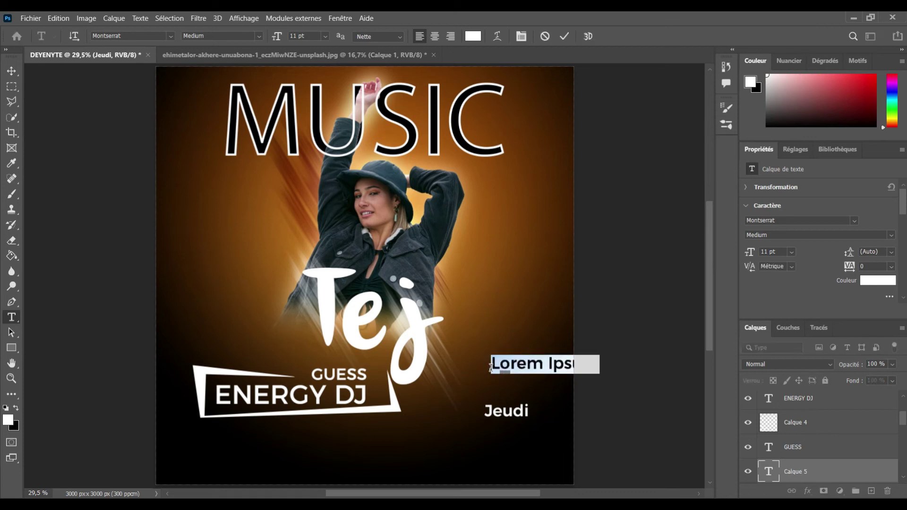
type("1")
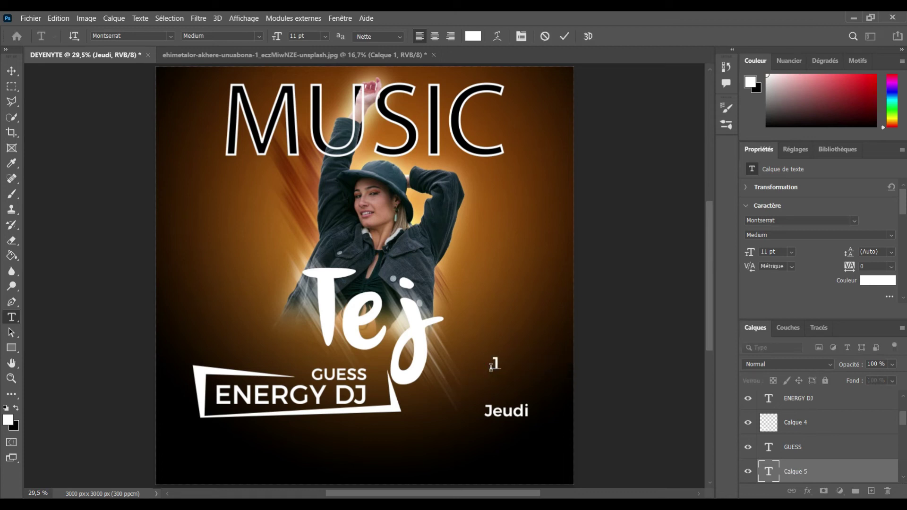
type("0")
double_click(491, 368)
left_click(295, 36)
type("21")
key("Return")
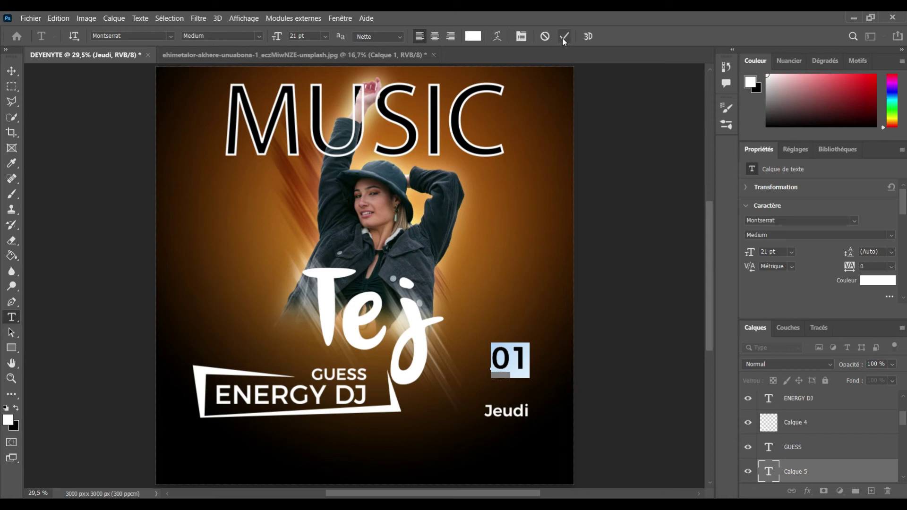
left_click(120, 36)
type("forq")
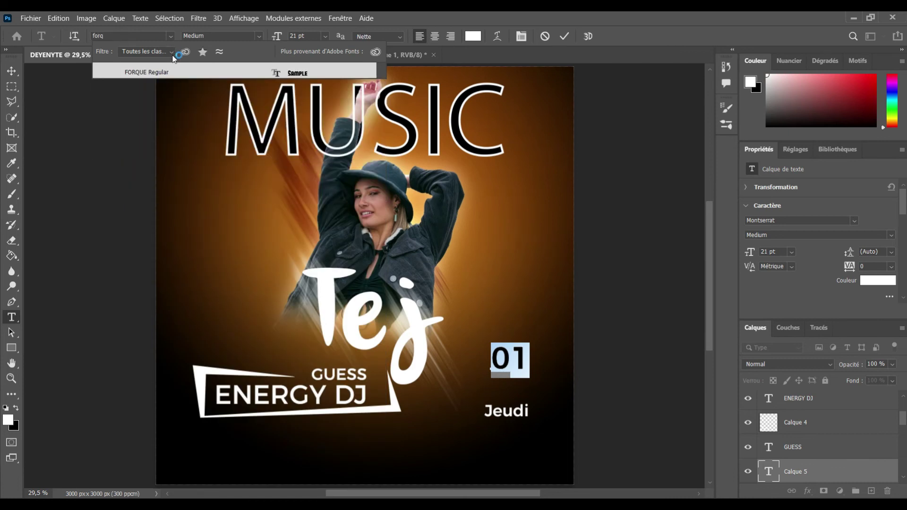
left_click(171, 70)
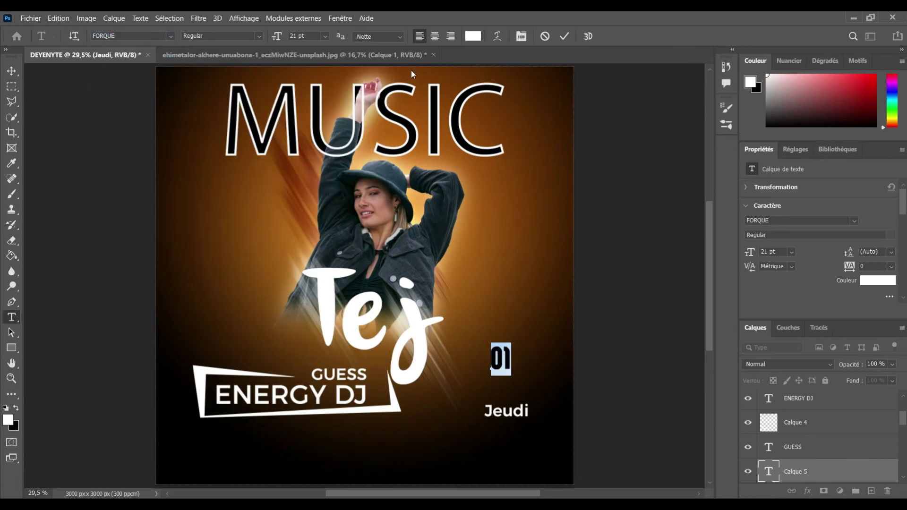
left_click(565, 36)
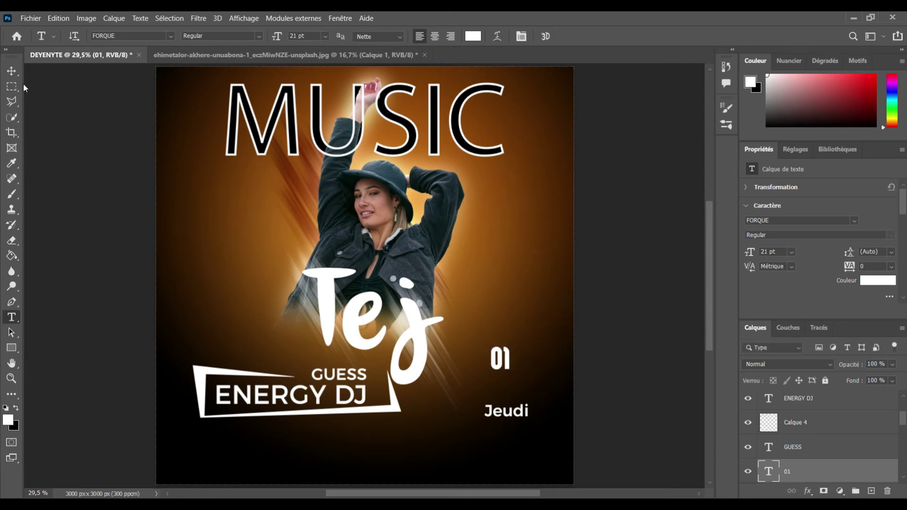
left_click(12, 71)
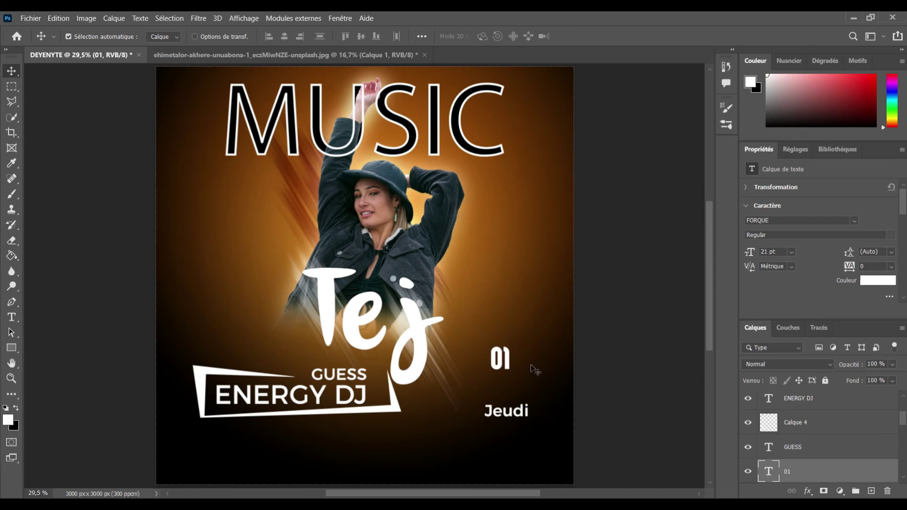
Enlarge the 01 to about 45 pt at lower right and line Jeudi up beside it.
mouse_move(508, 361)
left_mouse_down()
mouse_move(508, 433)
mouse_move(548, 416)
mouse_move(555, 422)
left_mouse_up()
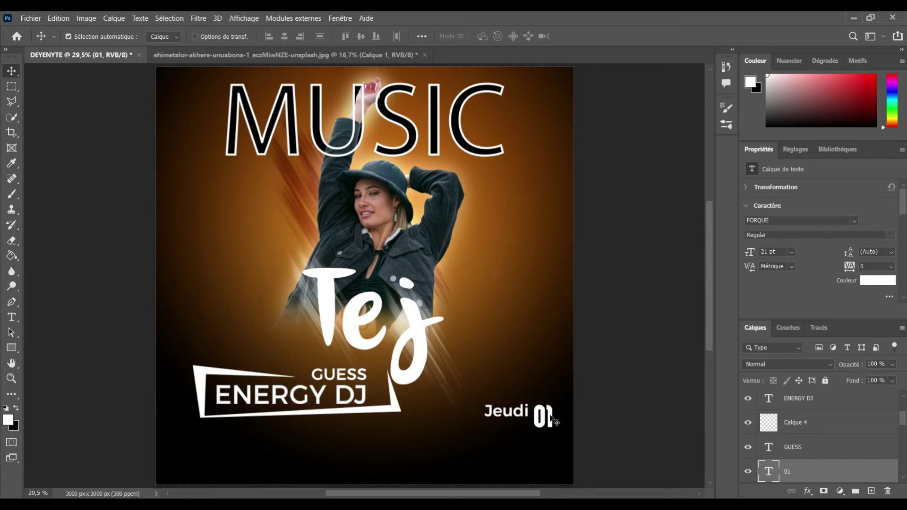
key("ctrl+t")
mouse_move(554, 400)
left_mouse_down()
mouse_move(583, 361)
mouse_move(576, 364)
left_mouse_up()
left_click_drag(554, 403, 539, 431)
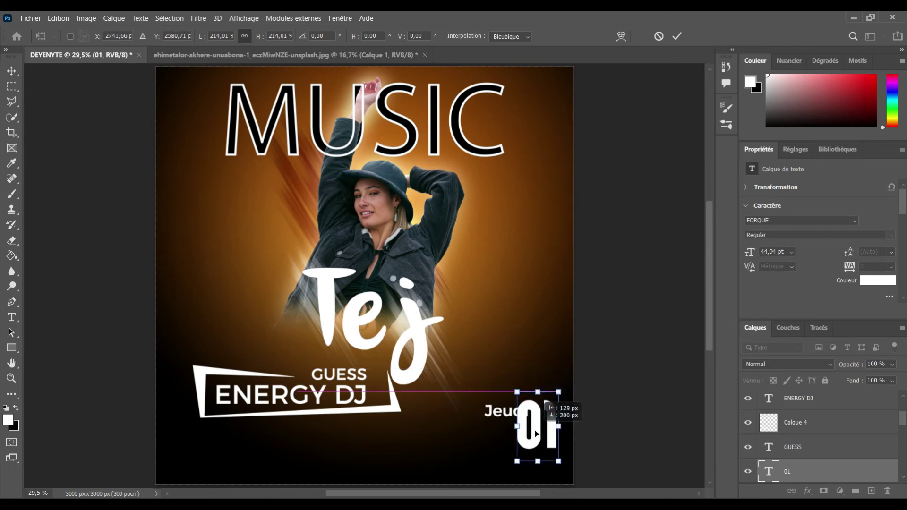
key("Return")
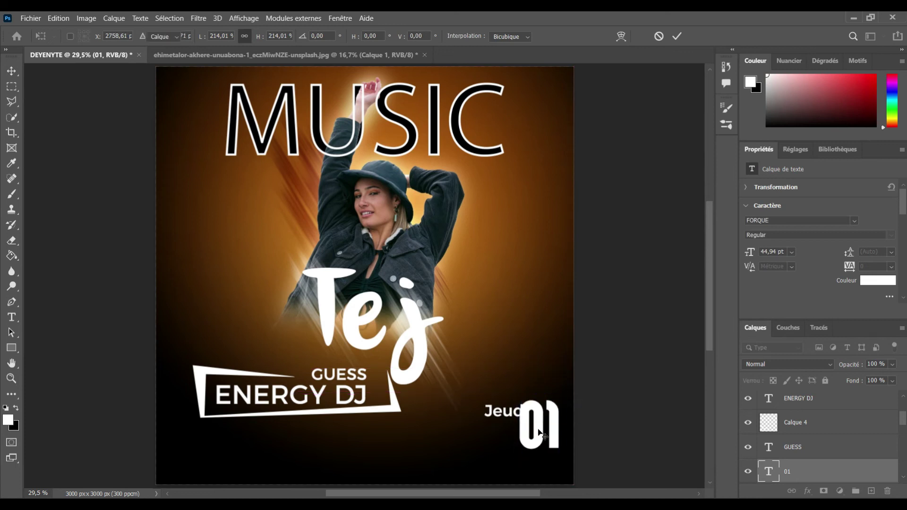
left_click_drag(502, 418, 482, 414)
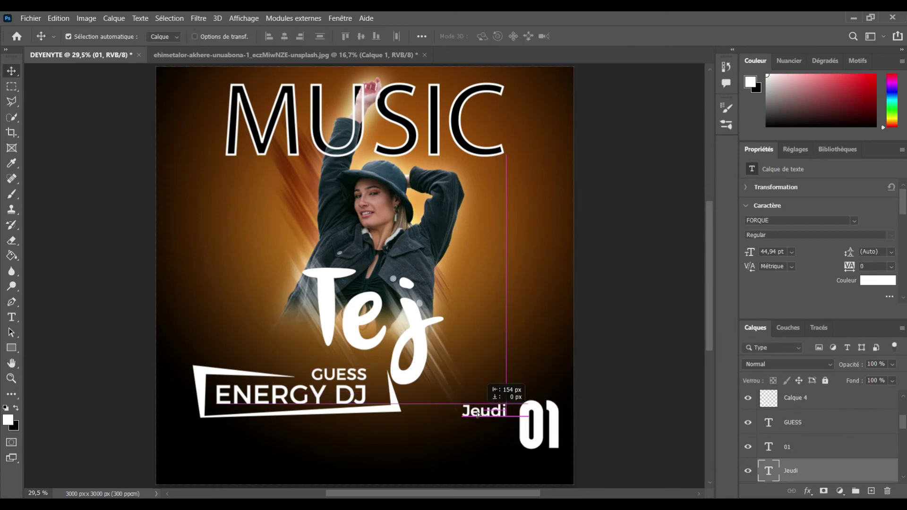
left_click_drag(481, 415, 485, 415)
key("Right")
key("Right")
key("Right")
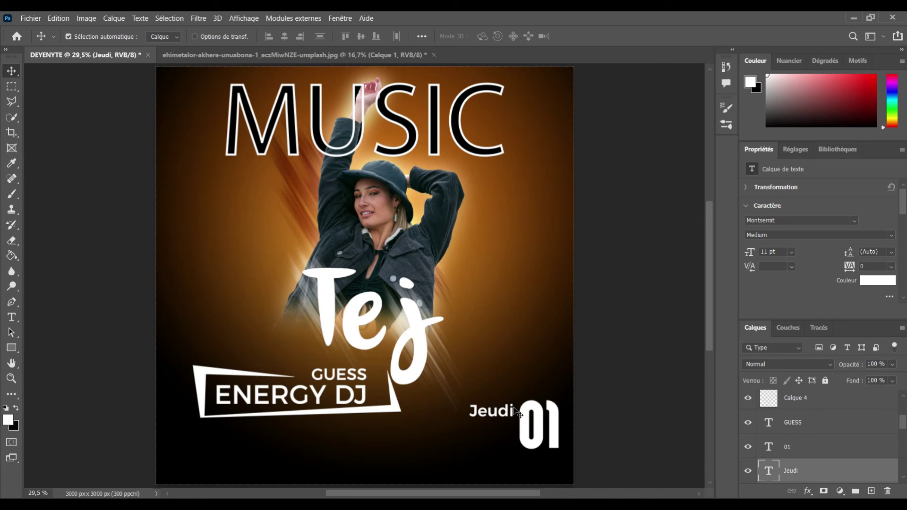
Shorten the date word Jeudi to Jeu and move it next to the large 01.
key("t")
left_click(498, 413)
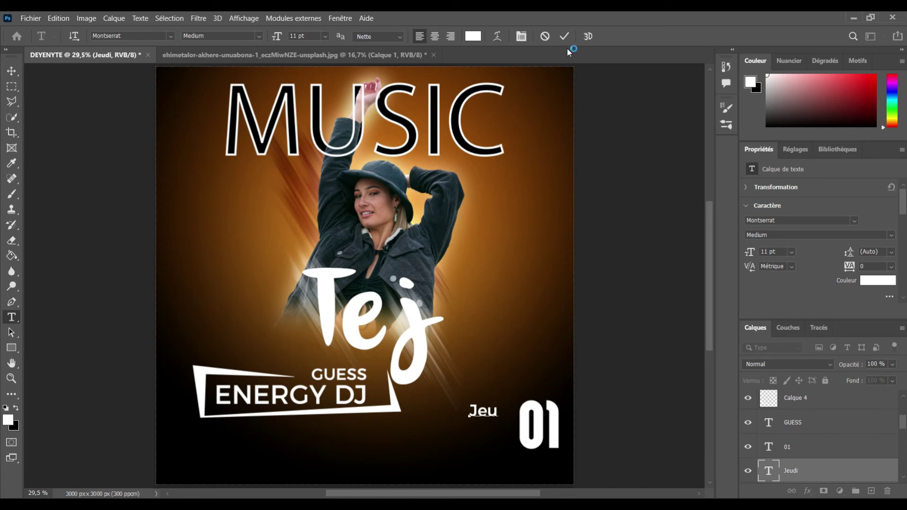
left_click(562, 40)
left_click(563, 38)
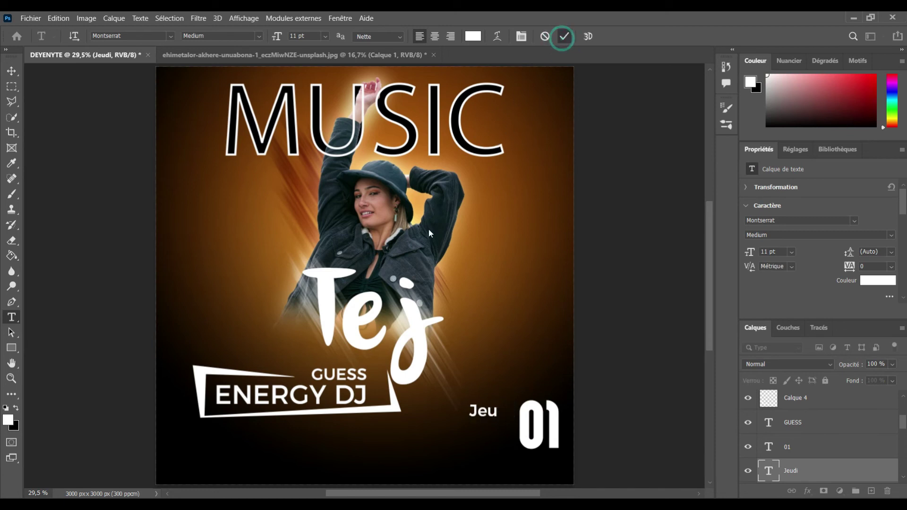
left_click(11, 71)
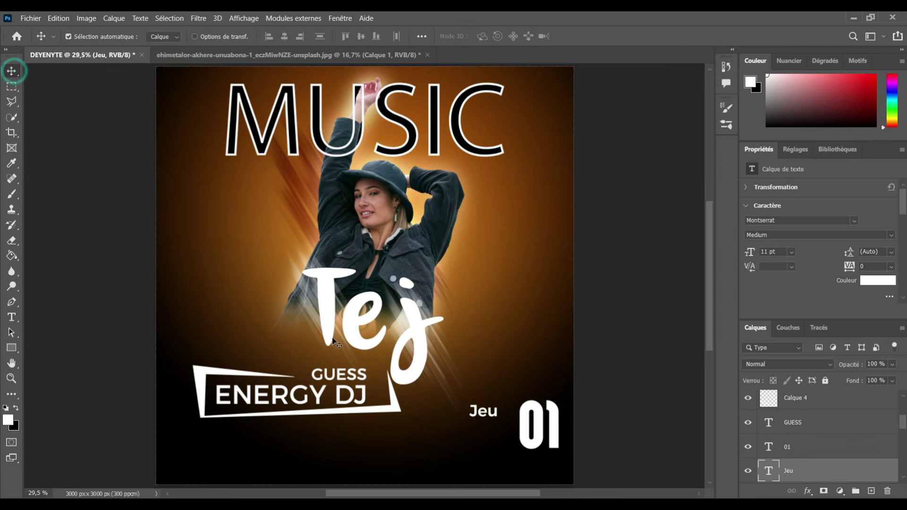
left_click_drag(488, 414, 504, 415)
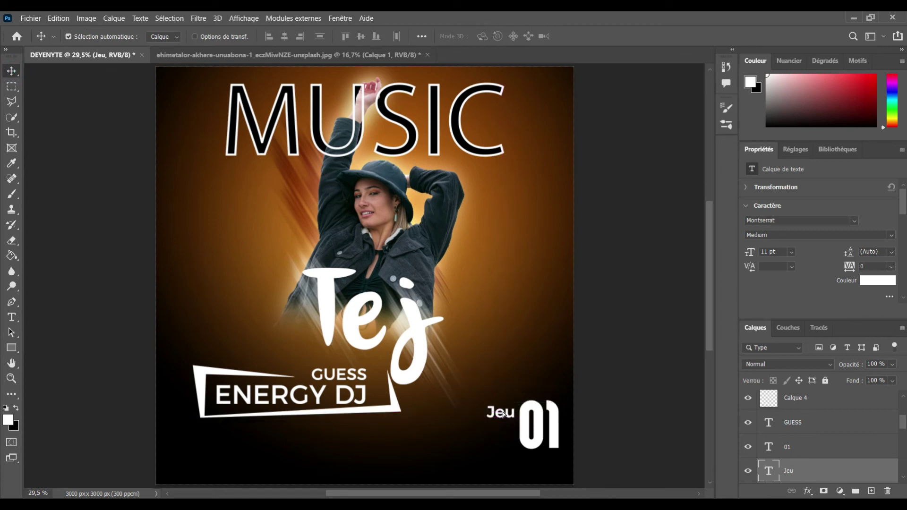
Duplicate Jeu below itself, retype the copy as Sep, and align both words.
left_click(506, 415, "alt")
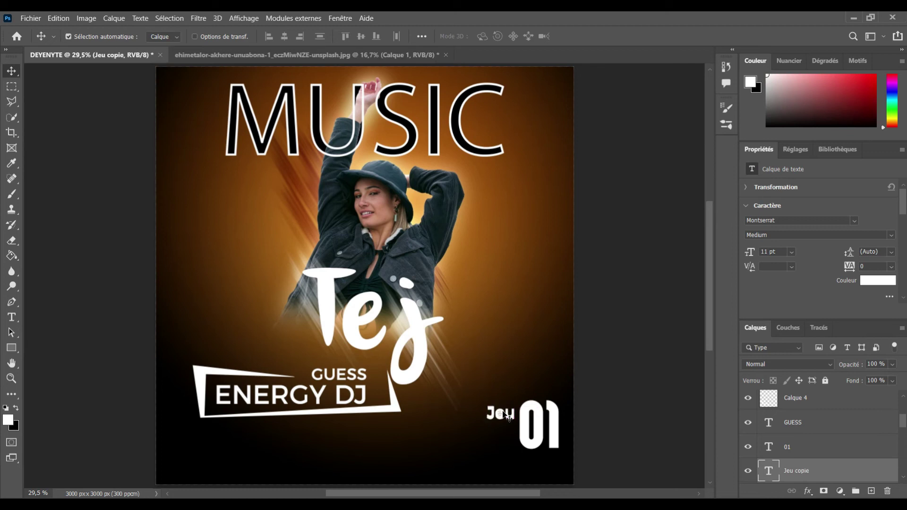
left_click_drag(502, 415, 502, 423)
key("t")
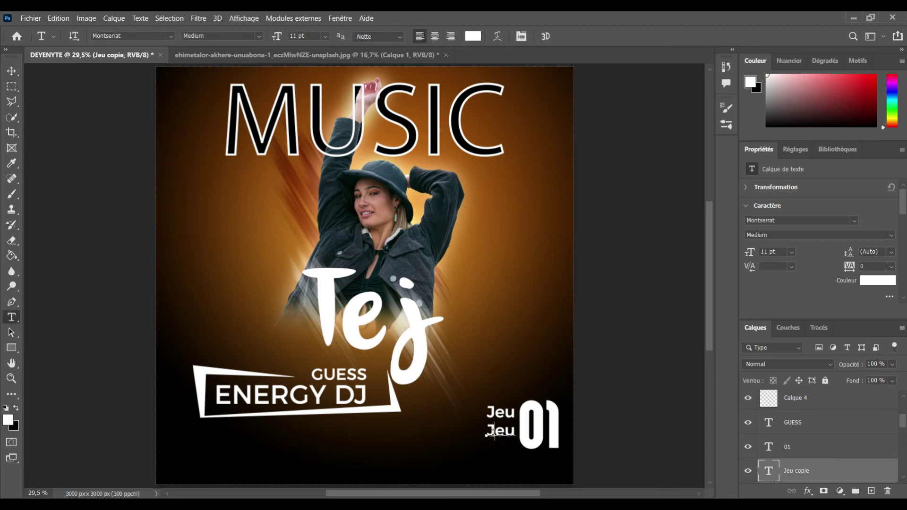
double_click(493, 431)
type("S")
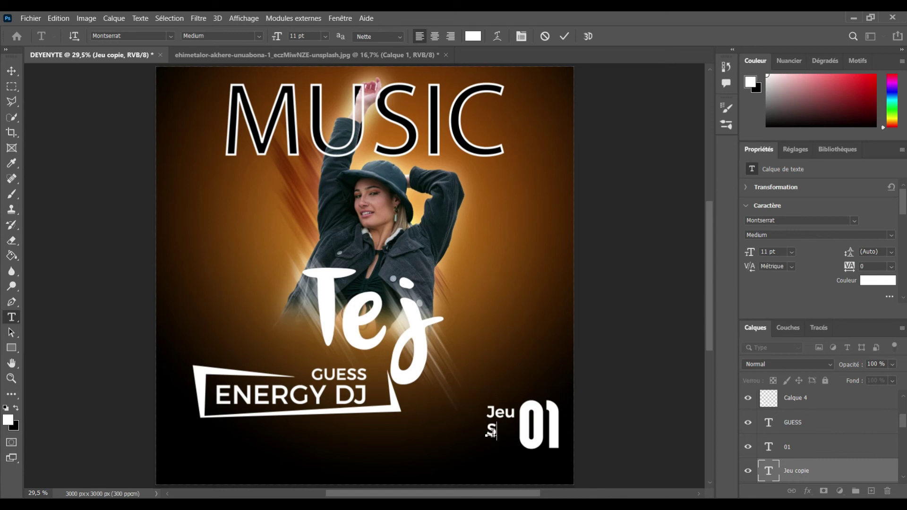
type("ep")
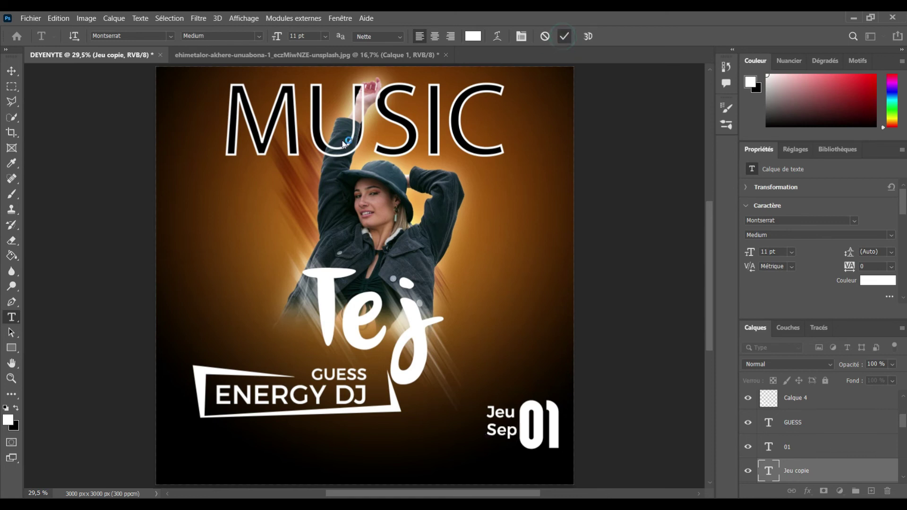
left_click(564, 37)
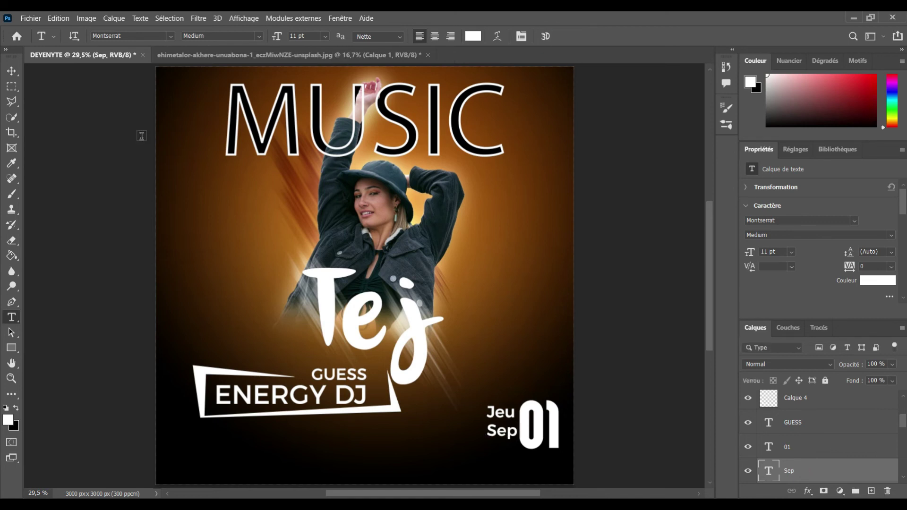
left_click(11, 71)
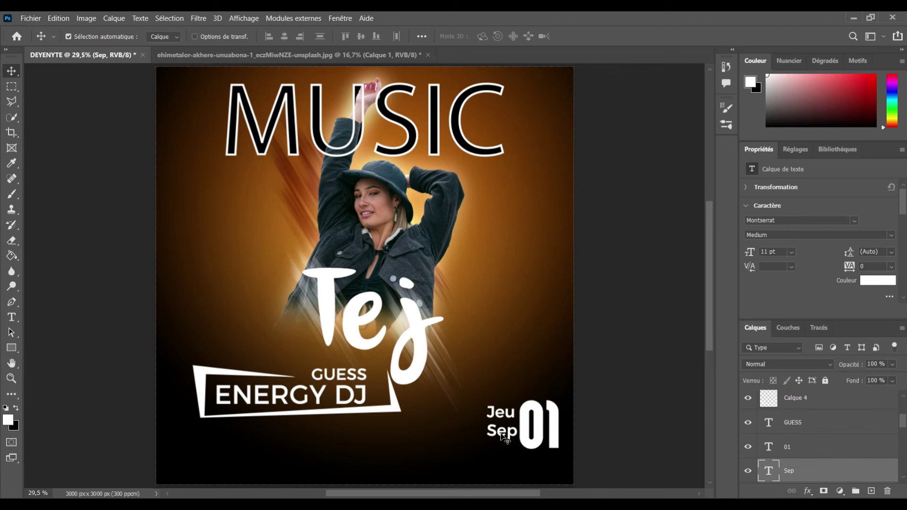
left_click_drag(501, 434, 499, 430)
left_click_drag(511, 416, 504, 415)
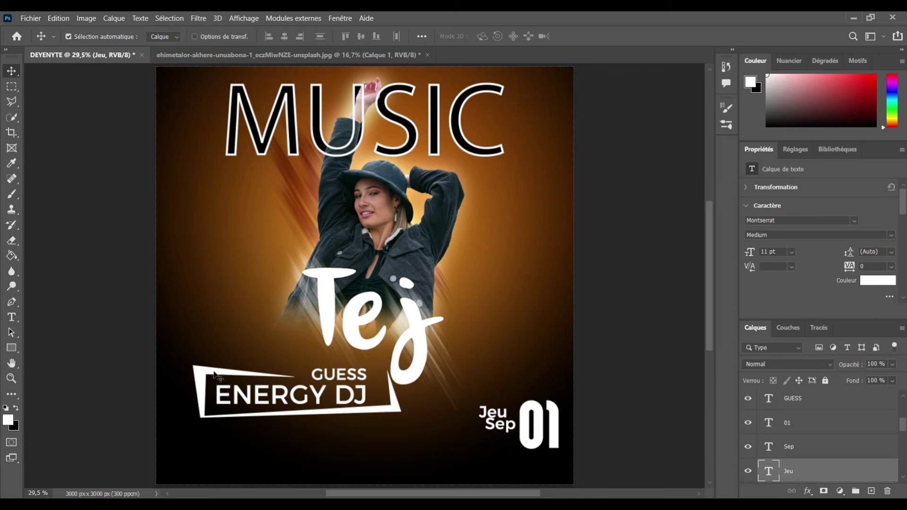
Give the Calque 4 frame layer an orange (#d96a08) Color Overlay.
key("ctrl+v")
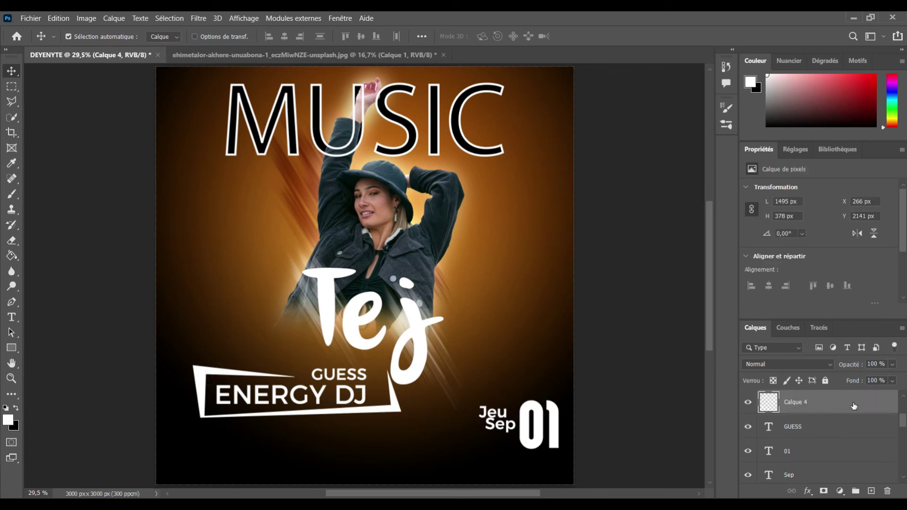
double_click(854, 406)
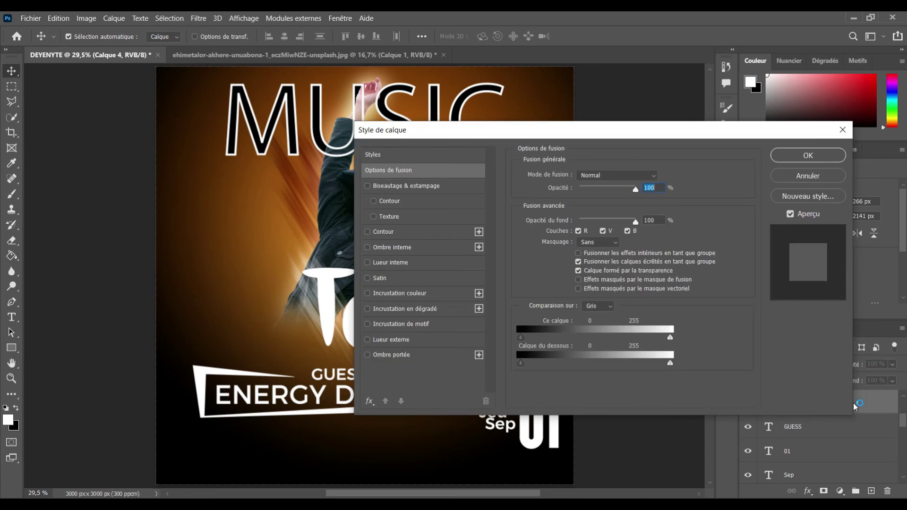
left_click(409, 293)
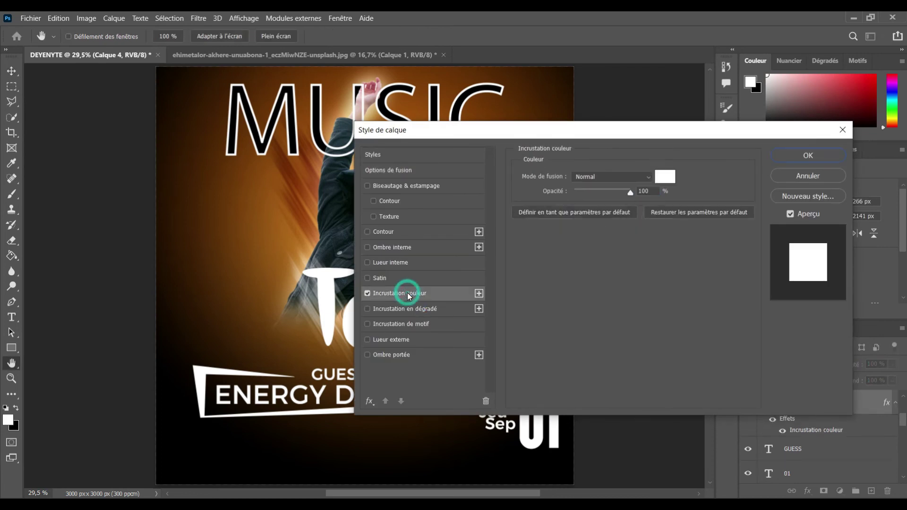
left_click(662, 178)
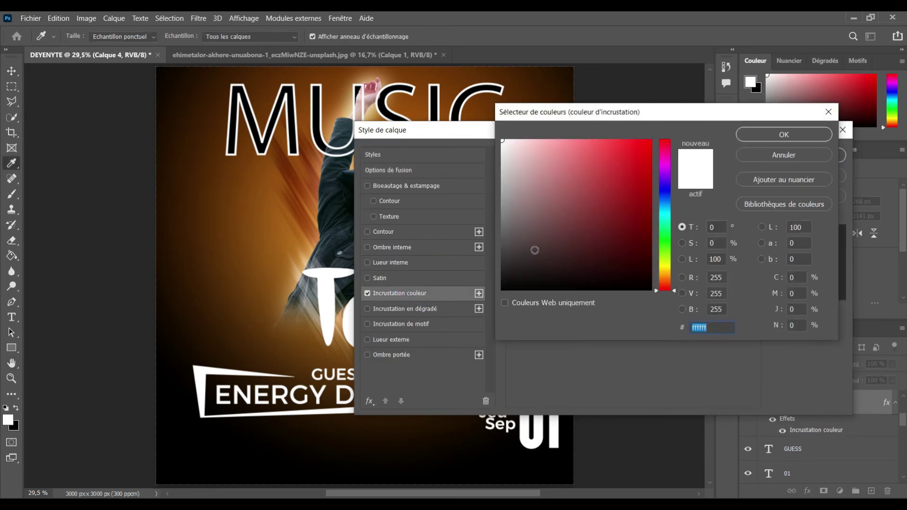
left_click(665, 274)
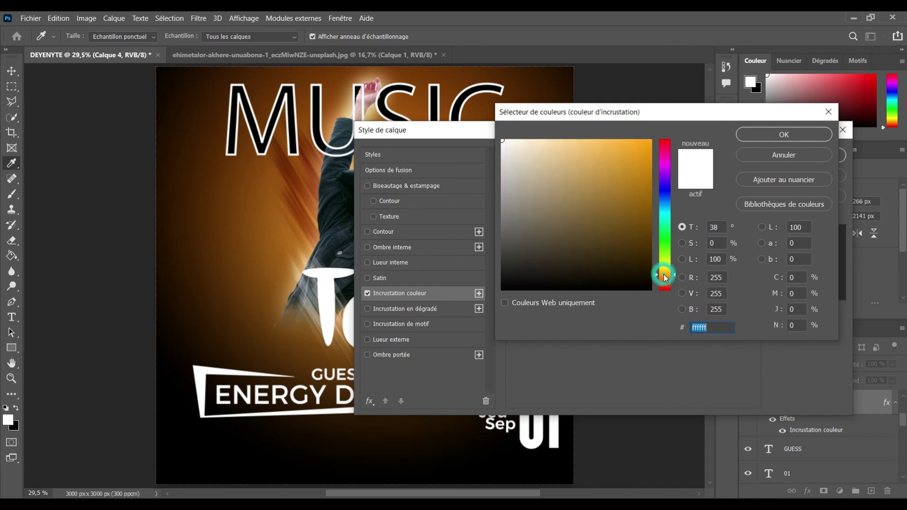
left_click(664, 279)
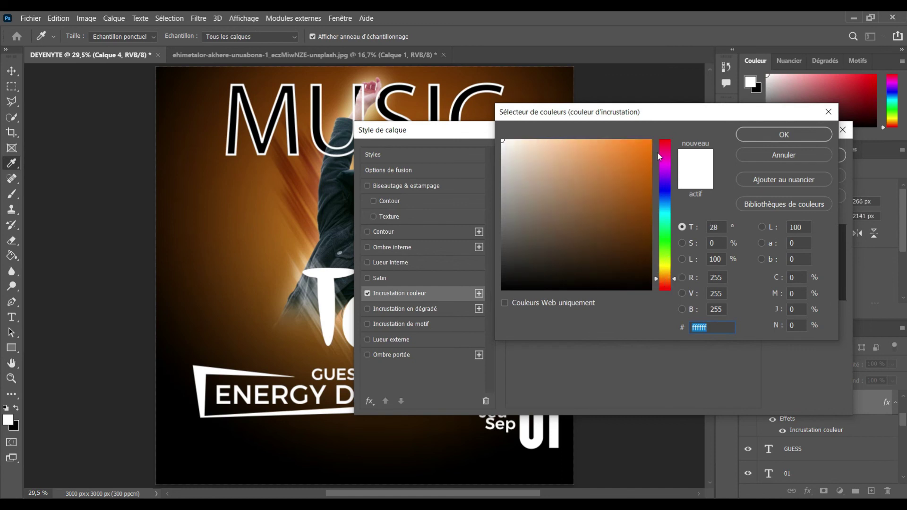
left_click(639, 178)
left_click(647, 162)
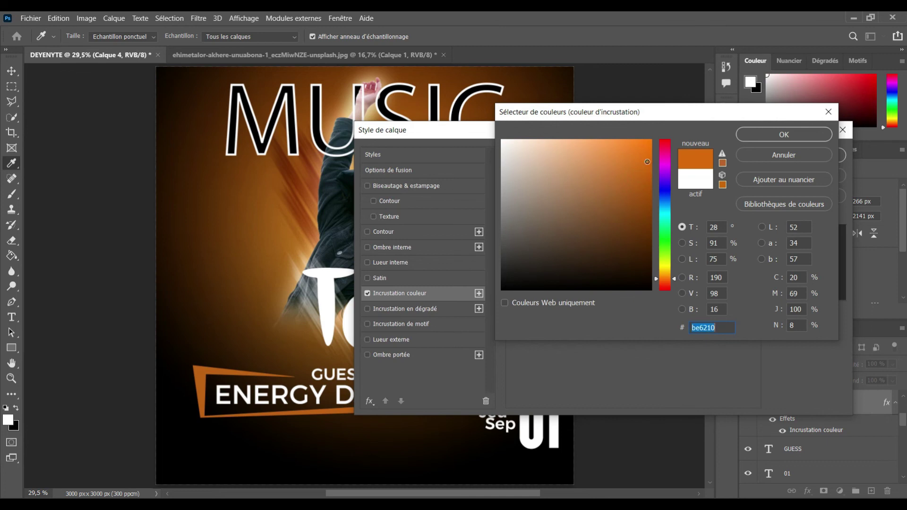
left_click(799, 134)
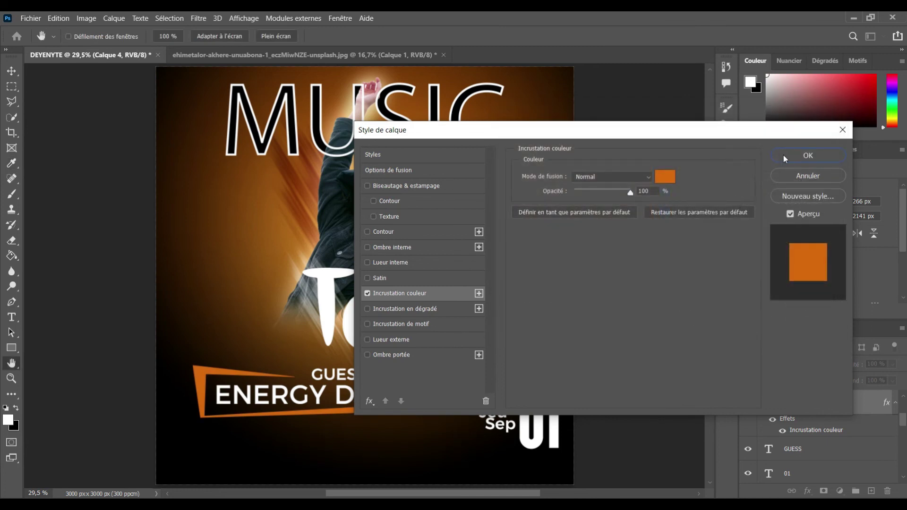
left_click(784, 157)
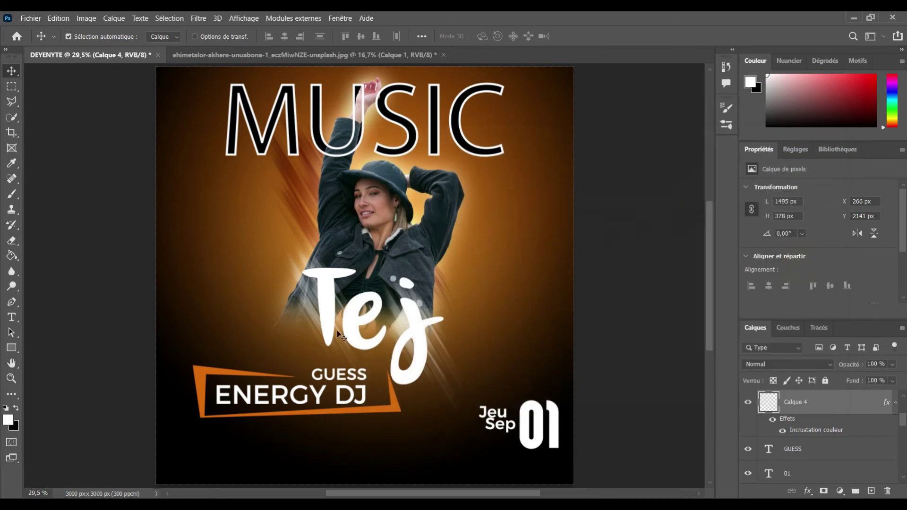
left_click(333, 326)
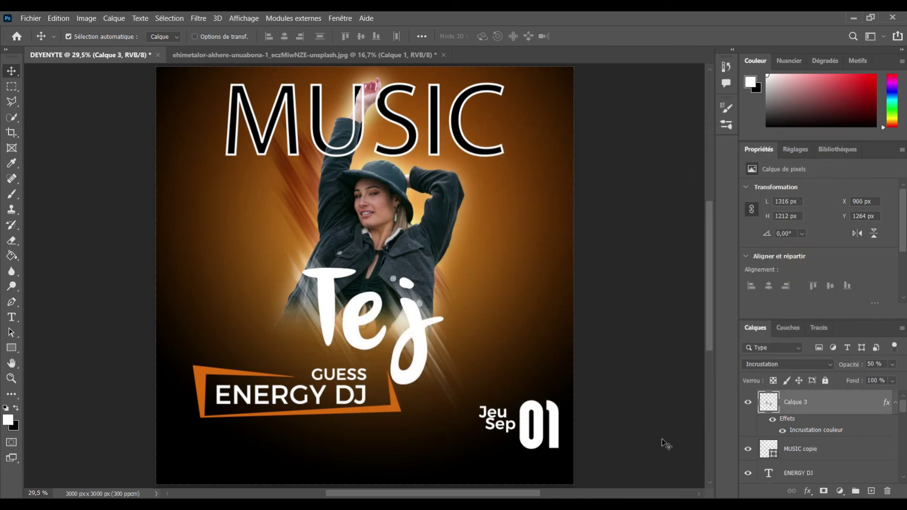
Add a drop shadow to the woman layer and raise its opacity to 85%.
double_click(828, 409)
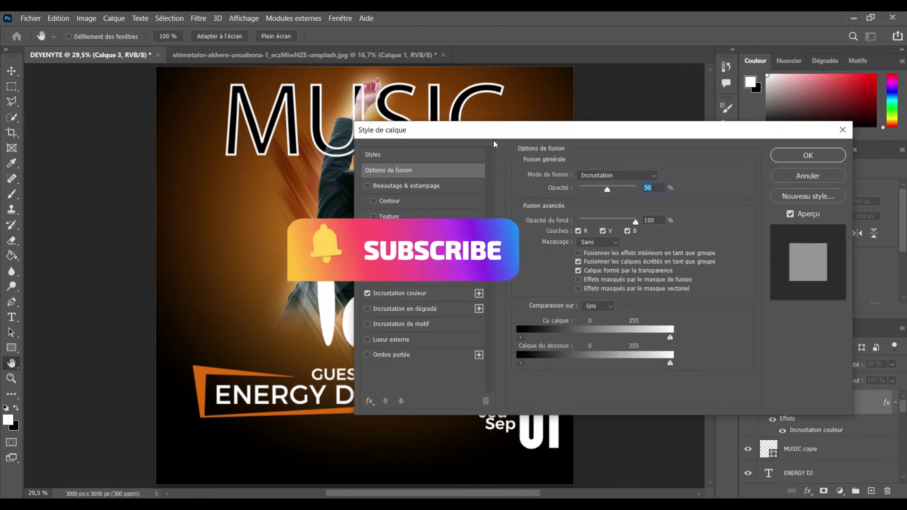
left_click_drag(493, 136, 637, 174)
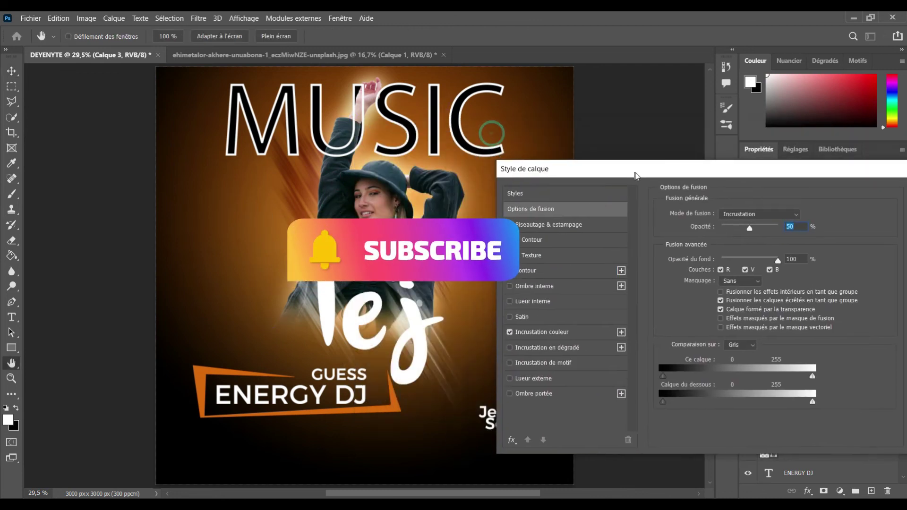
left_click(542, 394)
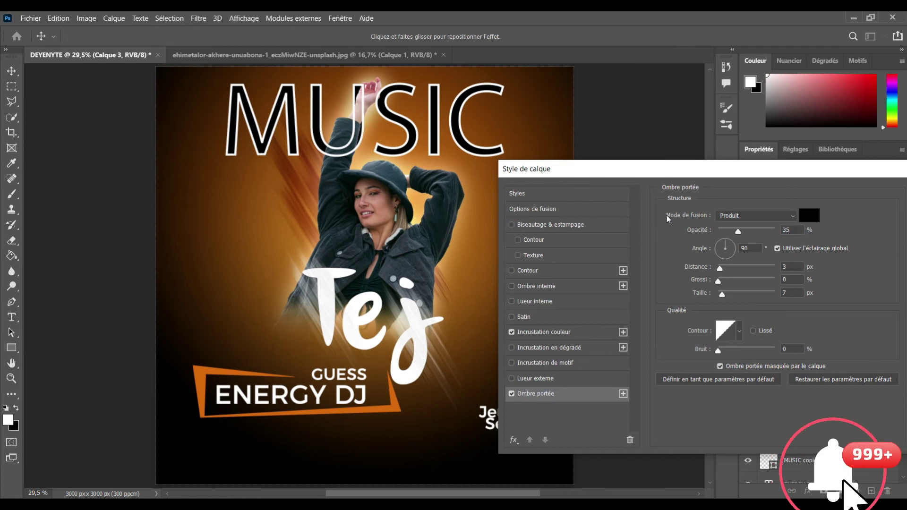
left_click_drag(720, 268, 753, 268)
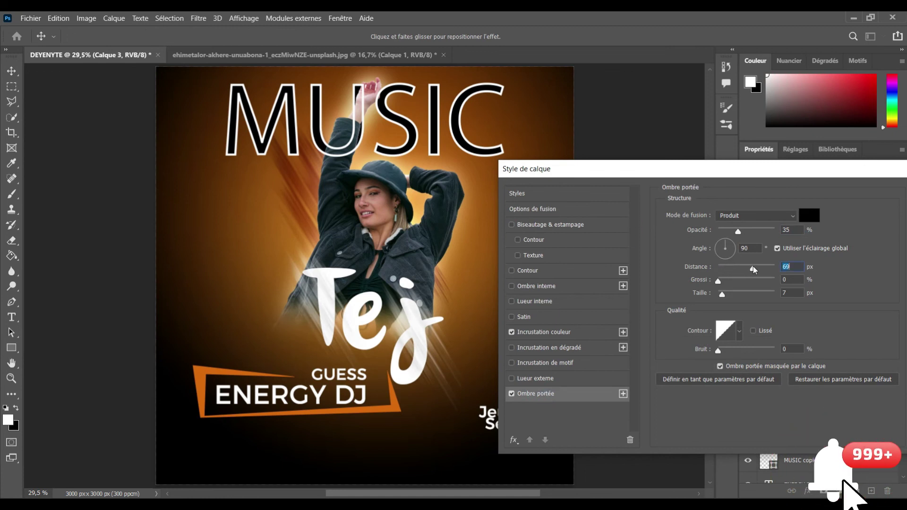
left_click_drag(721, 295, 745, 298)
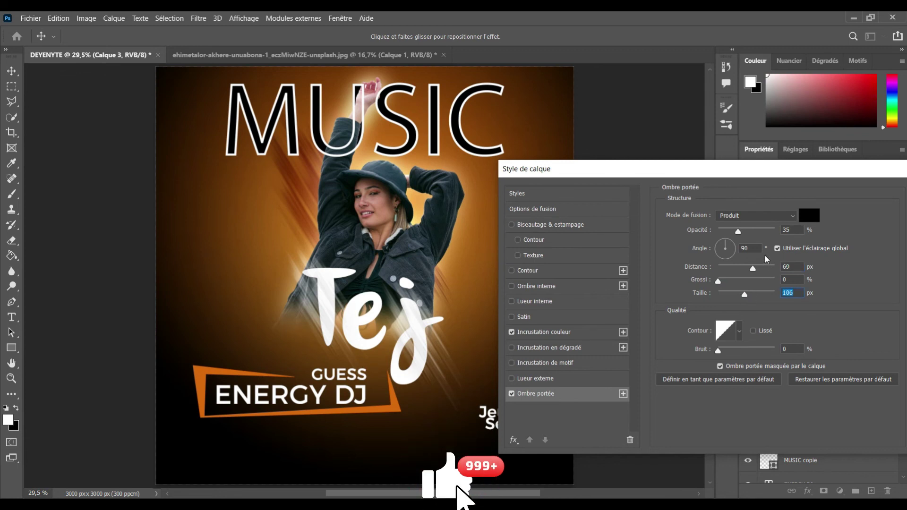
left_click_drag(738, 231, 767, 233)
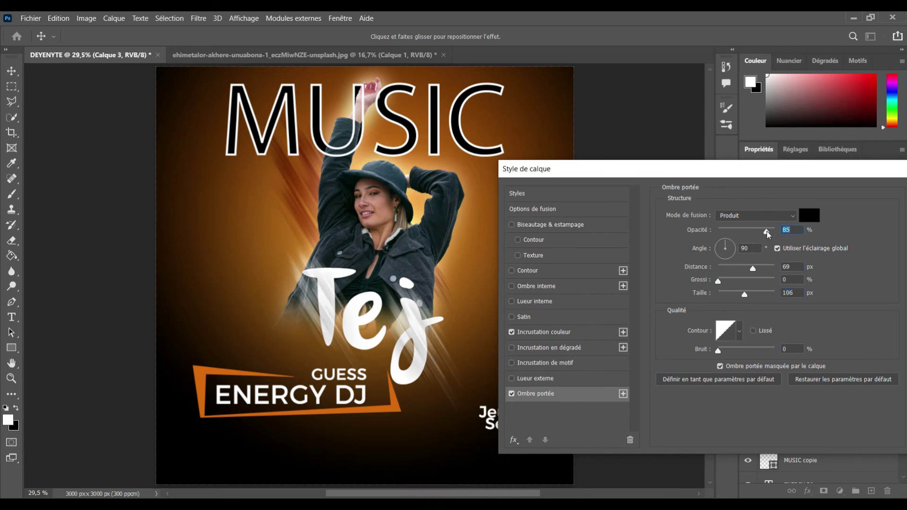
Set the shadow to Normal blend, 75 px distance and slight spread, then apply.
left_click(795, 214)
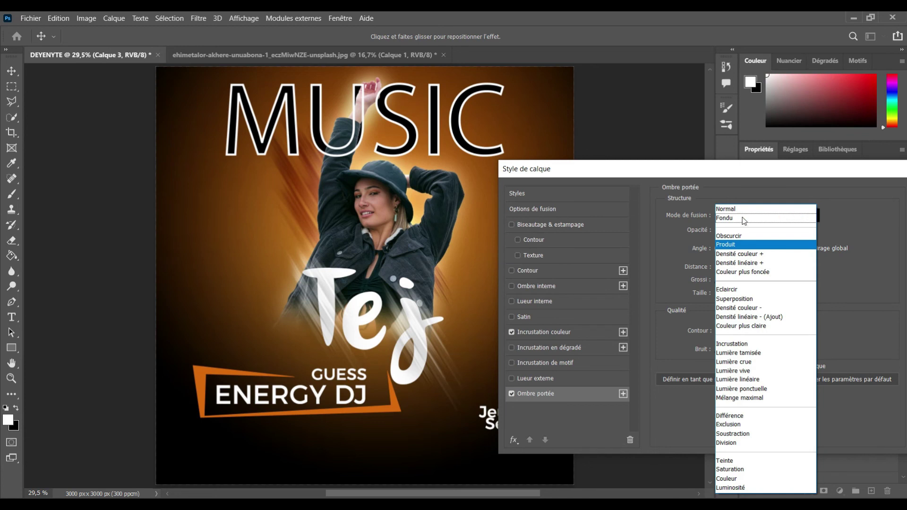
left_click(727, 202)
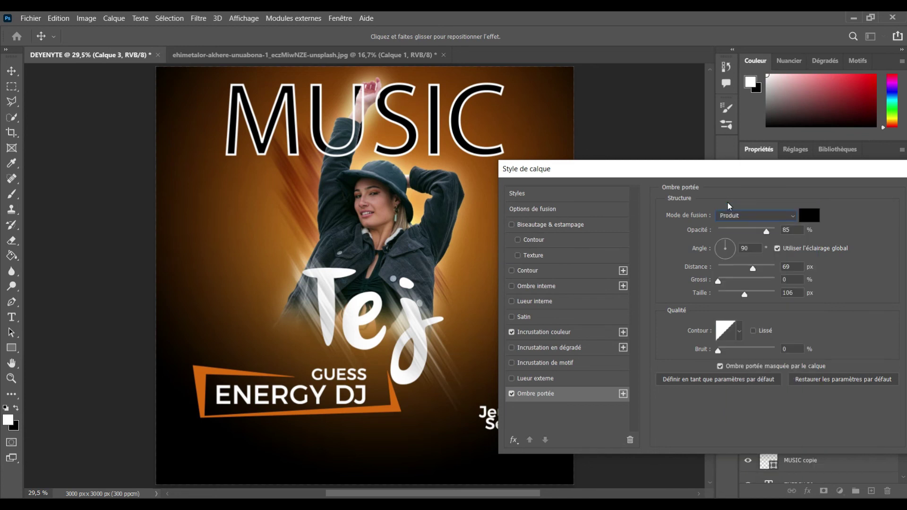
left_click(784, 216)
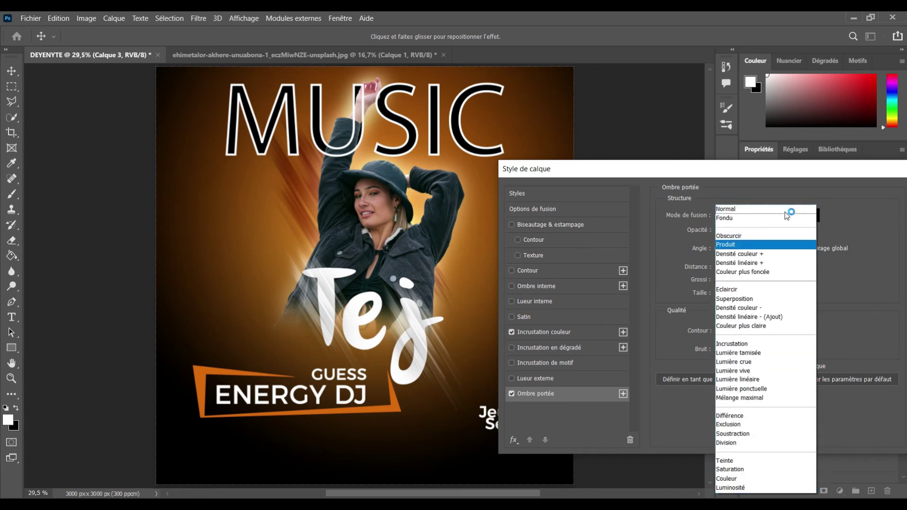
left_click(732, 210)
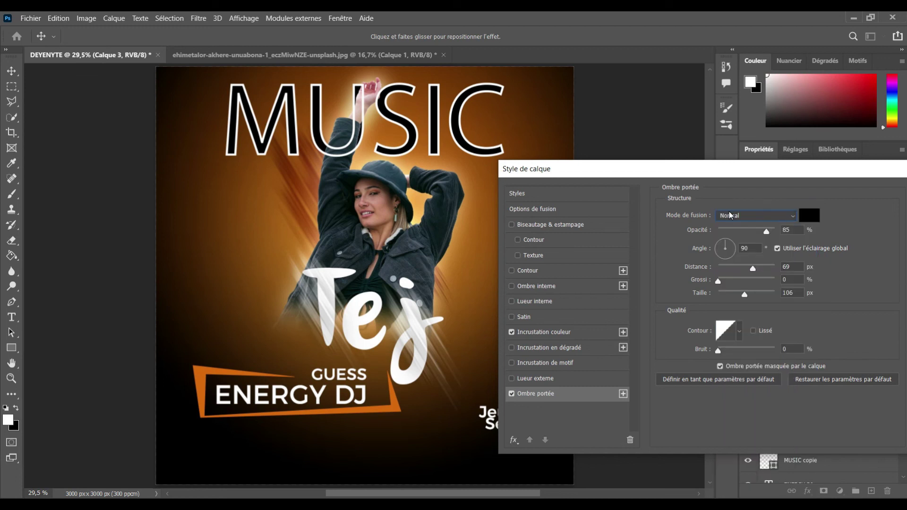
left_click(754, 271)
left_click_drag(718, 282, 676, 281)
left_click_drag(740, 178, 570, 201)
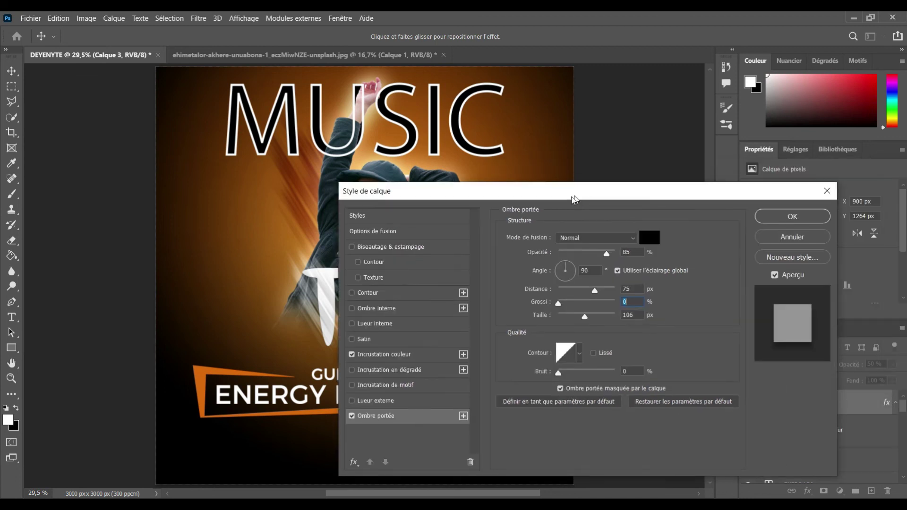
left_click(775, 218)
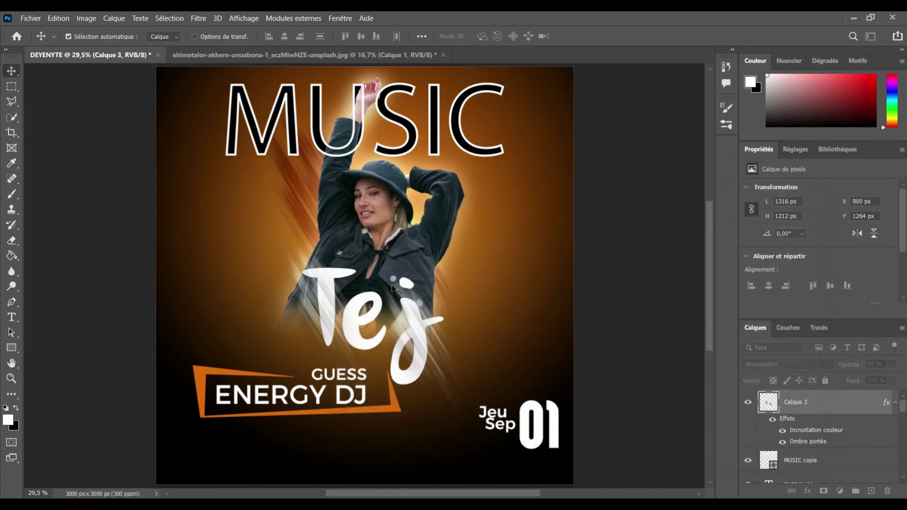
left_click(343, 279)
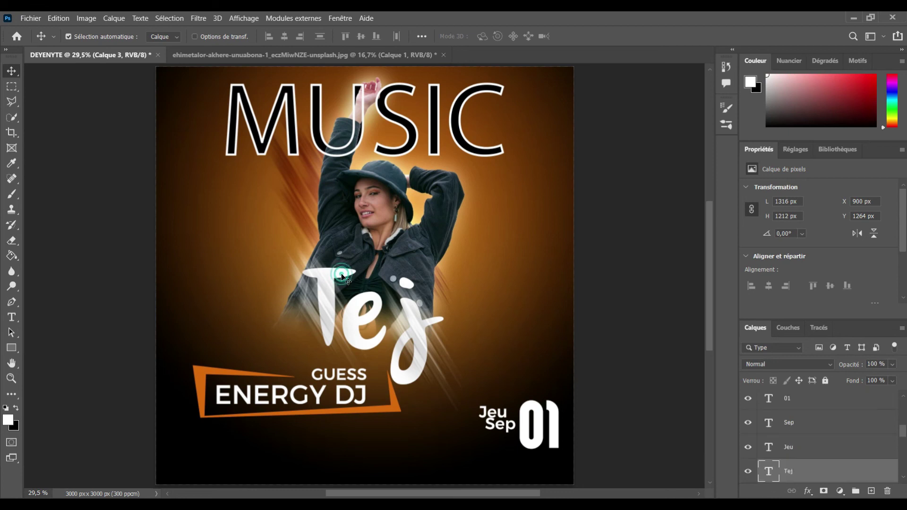
Give the Tej script a 1 px outside stroke.
double_click(884, 481)
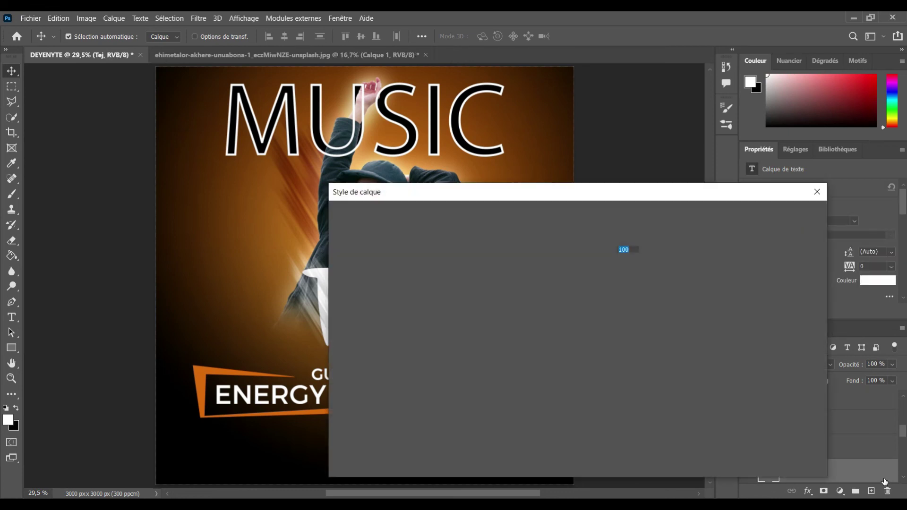
left_click_drag(575, 190, 755, 209)
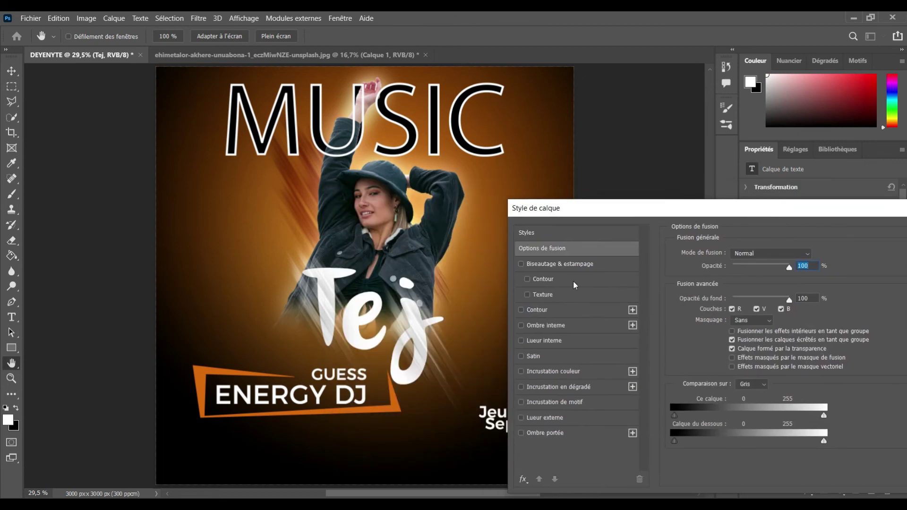
left_click(575, 312)
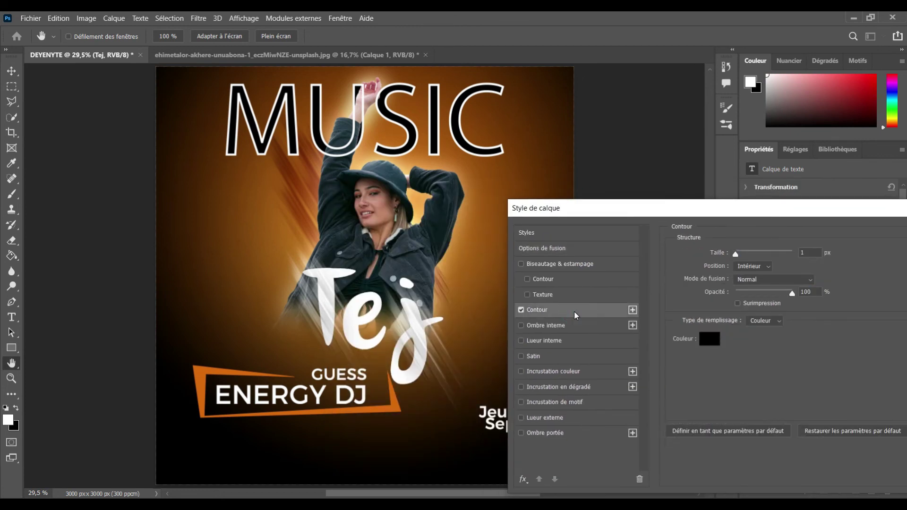
left_click(742, 254)
left_click_drag(741, 254, 728, 257)
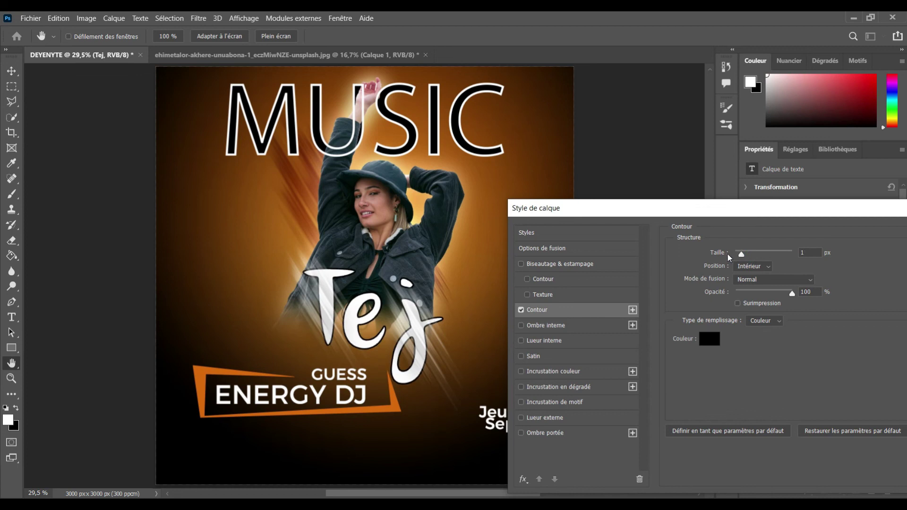
left_click(770, 269)
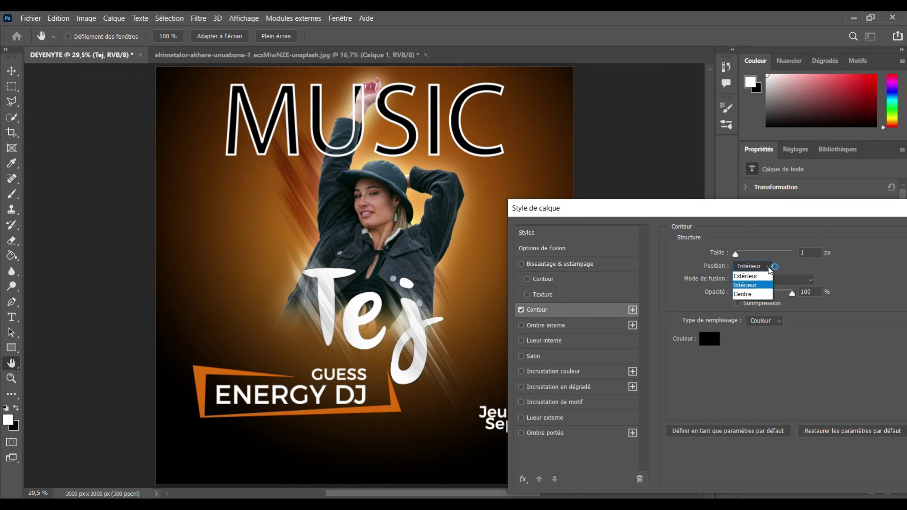
left_click(754, 278)
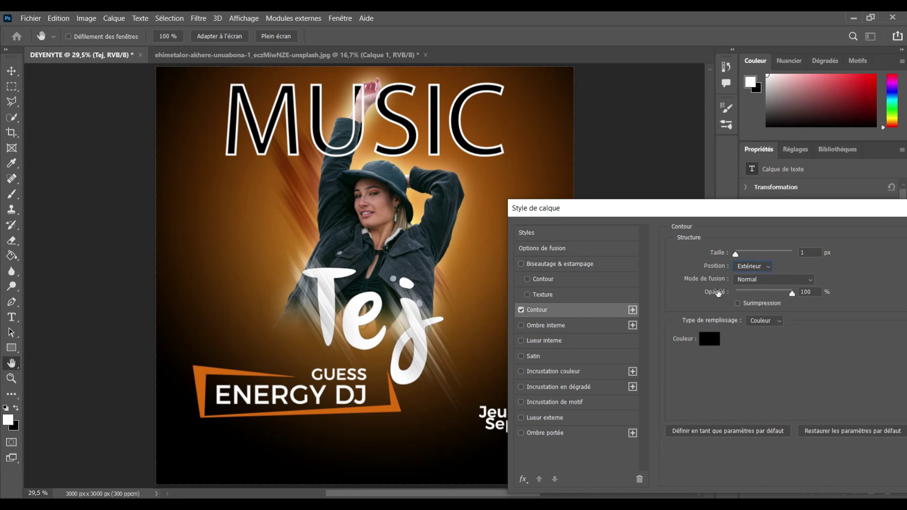
Add a drop shadow to Tej, leaving the colour and gradient overlays off, and apply.
left_click(566, 433)
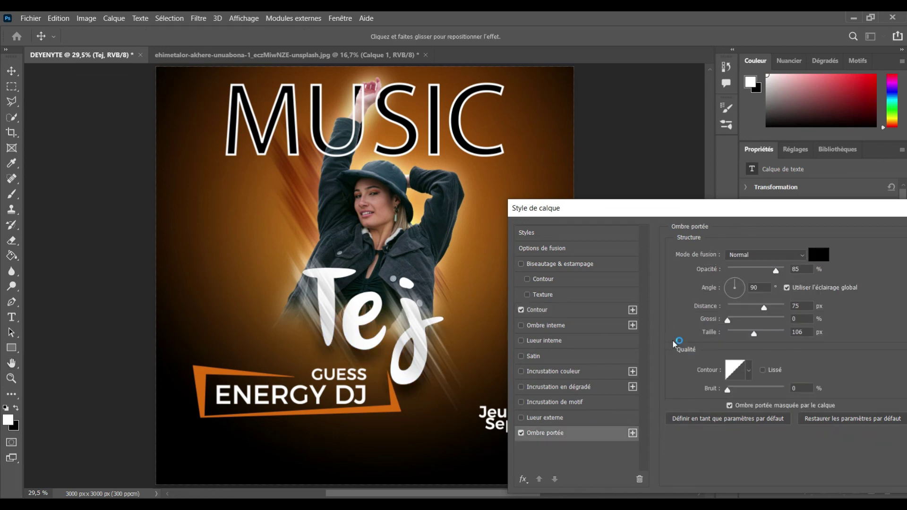
left_click(570, 373)
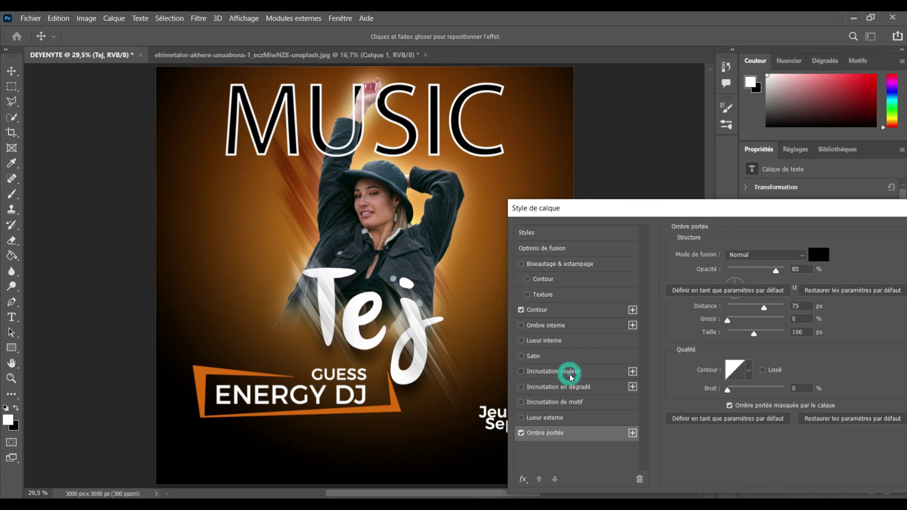
left_click(521, 372)
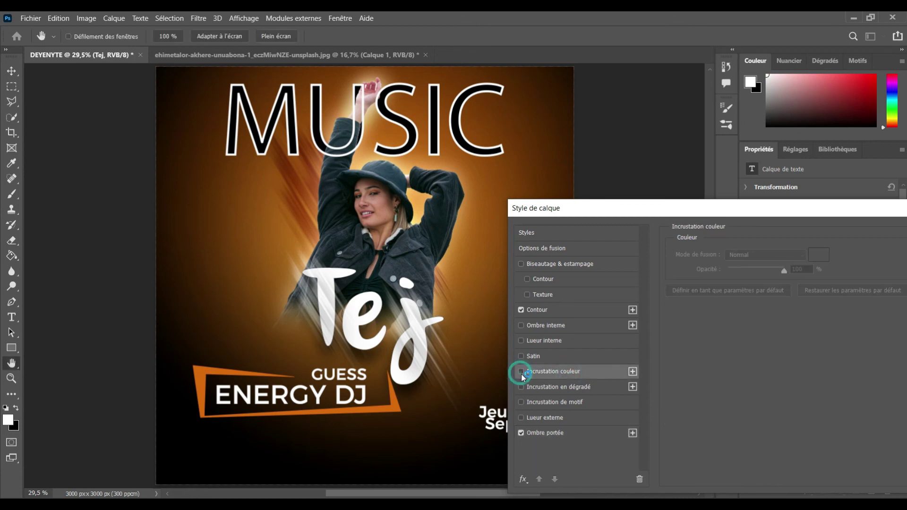
left_click(532, 386)
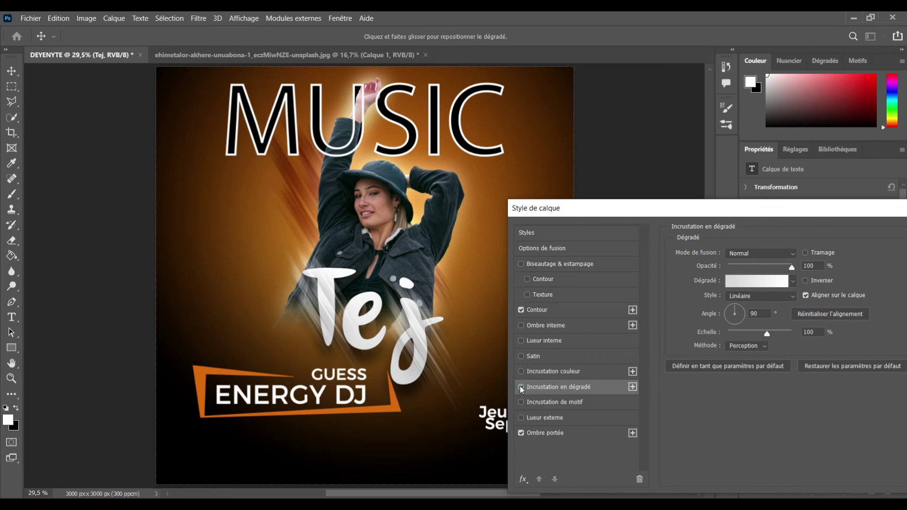
left_click(521, 387)
left_click_drag(678, 211, 562, 205)
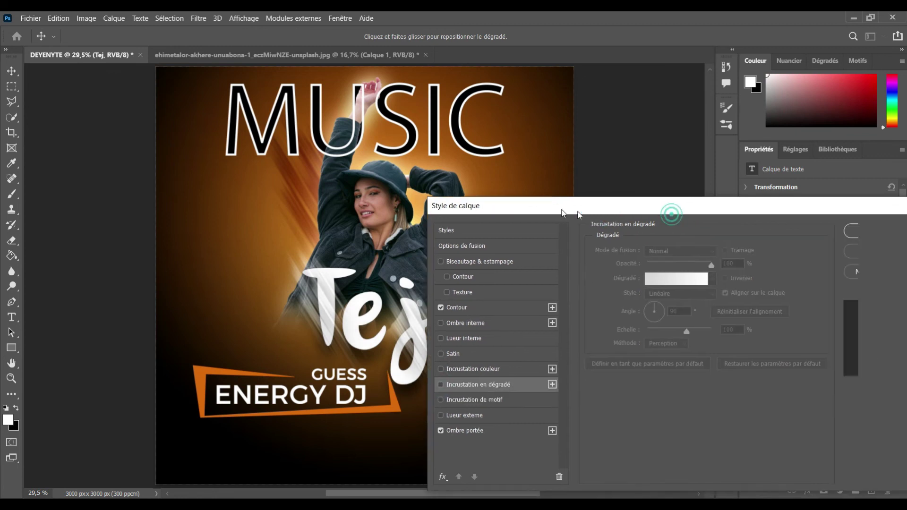
left_click(813, 226)
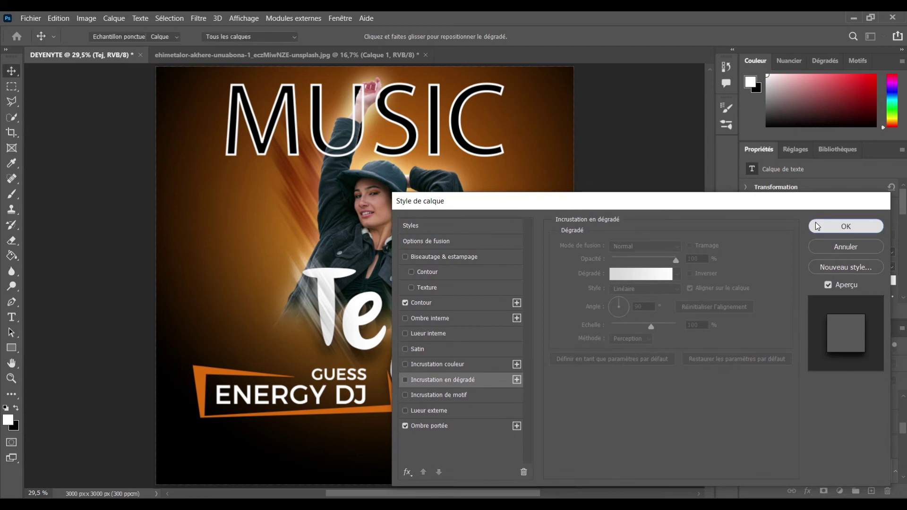
Scale the orange frame to about 87% and reposition the ENERGY DJ and Sep text.
left_click_drag(394, 407, 386, 396)
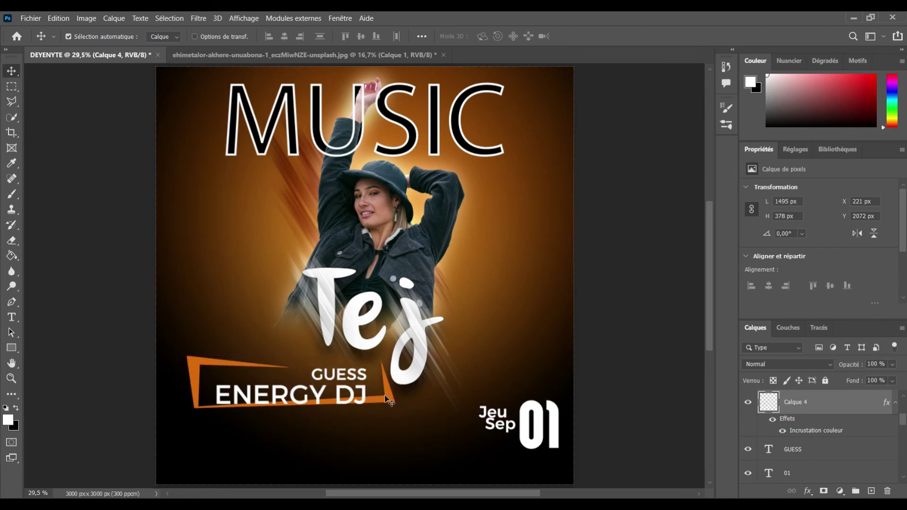
key("ctrl+t")
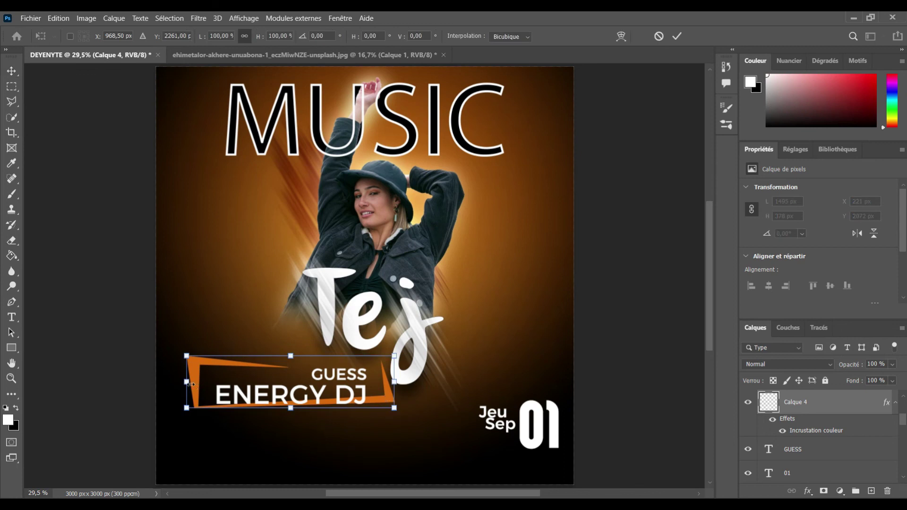
left_click_drag(189, 384, 214, 381)
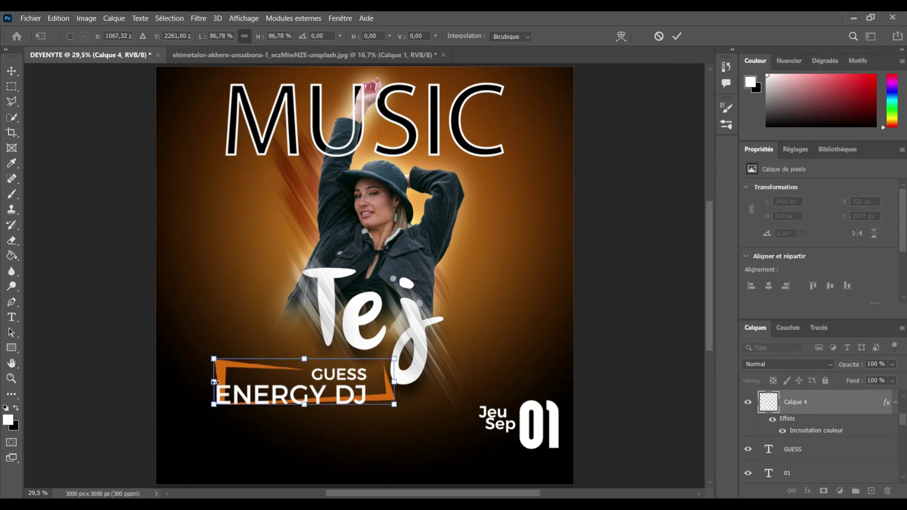
key("Return")
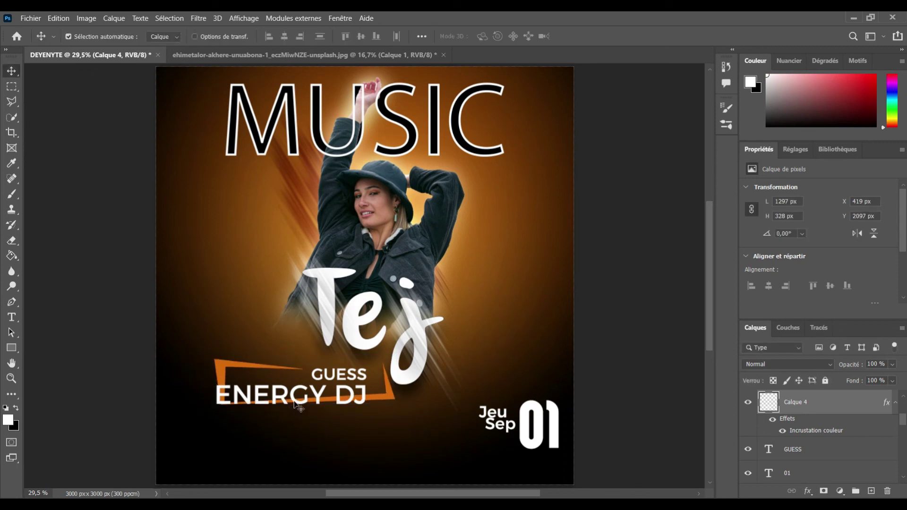
mouse_move(296, 401)
left_mouse_down()
mouse_move(324, 363)
mouse_move(312, 391)
left_mouse_up()
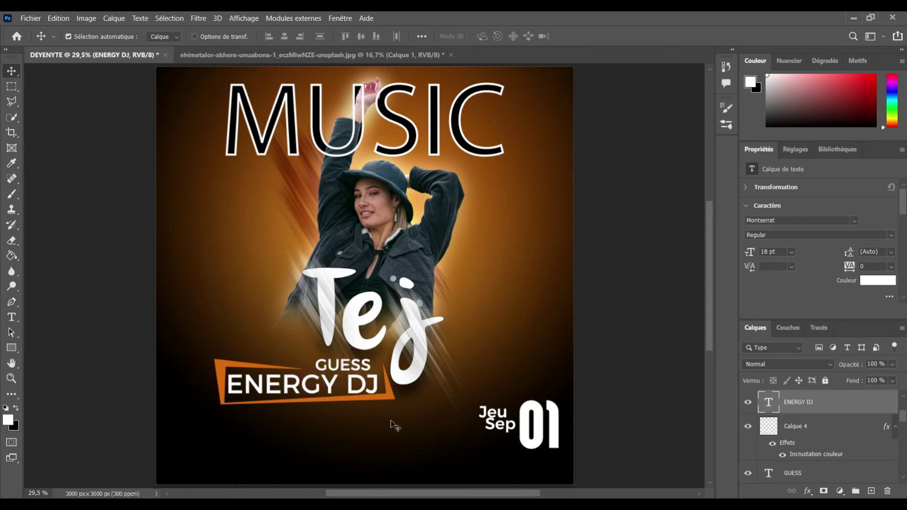
mouse_move(491, 428)
left_mouse_down()
mouse_move(486, 436)
mouse_move(499, 419)
left_mouse_up()
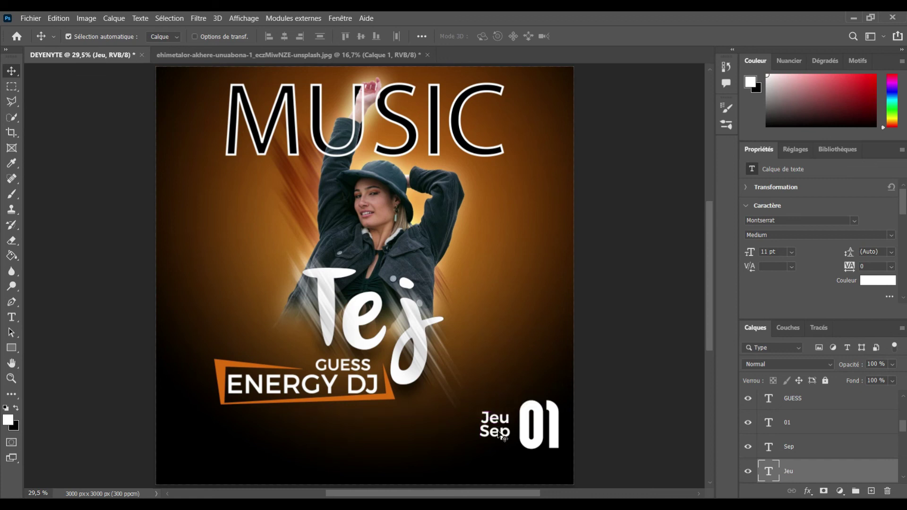
Draw a no-fill rectangle with a white outline around the Jeu Sep date.
left_click(12, 348)
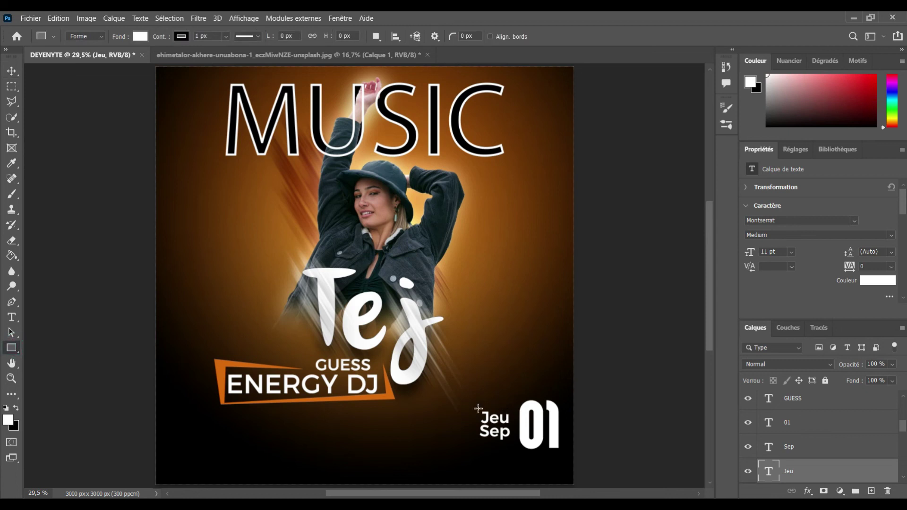
left_click_drag(473, 441, 512, 443)
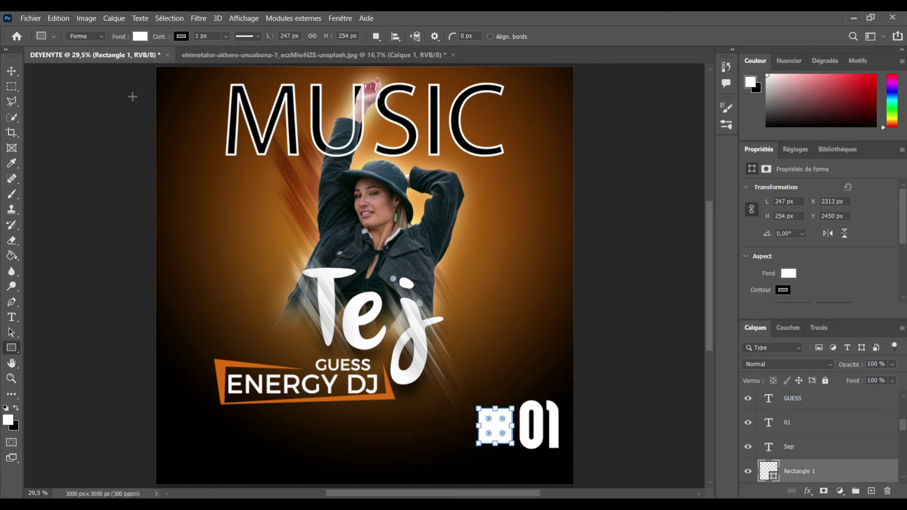
left_click(140, 37)
left_click(69, 60)
left_click(183, 36)
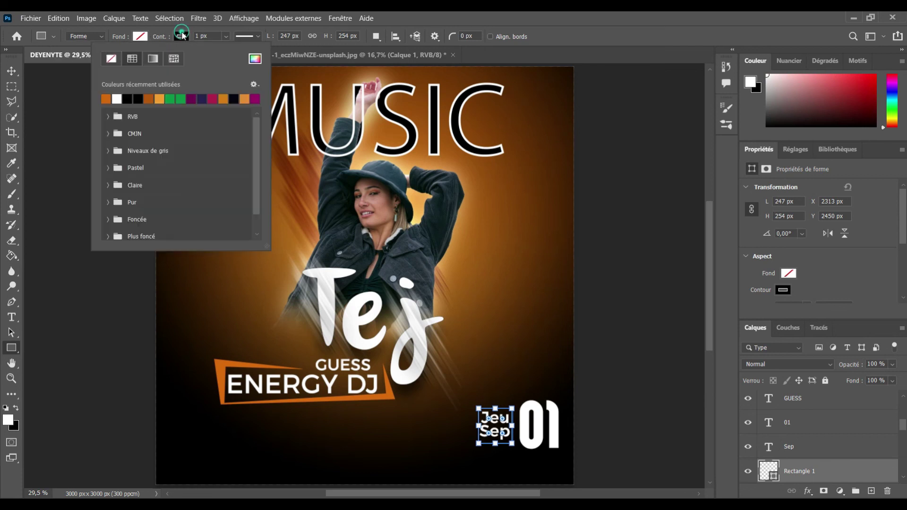
left_click(117, 97)
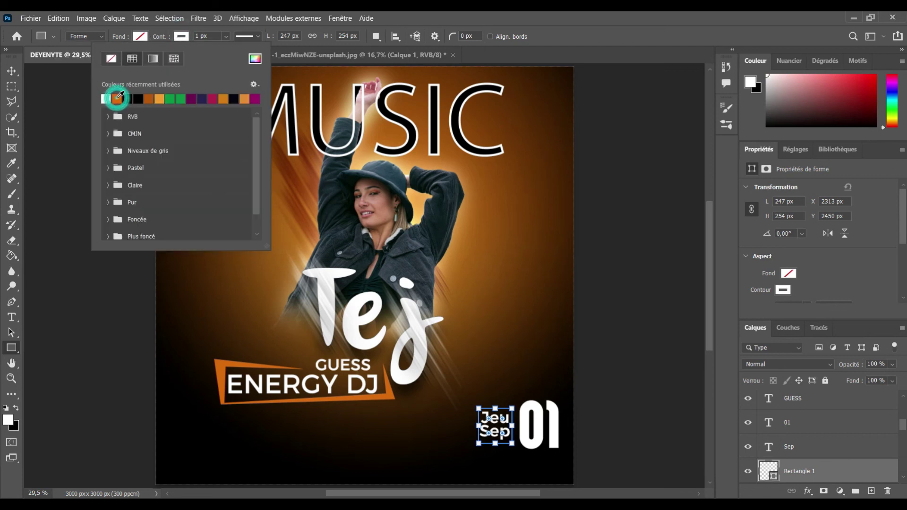
left_click(198, 35)
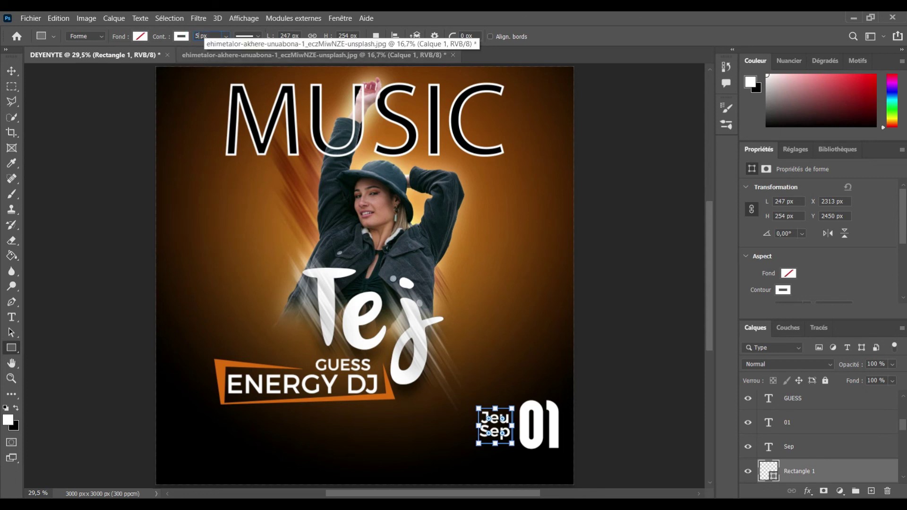
left_click(11, 71)
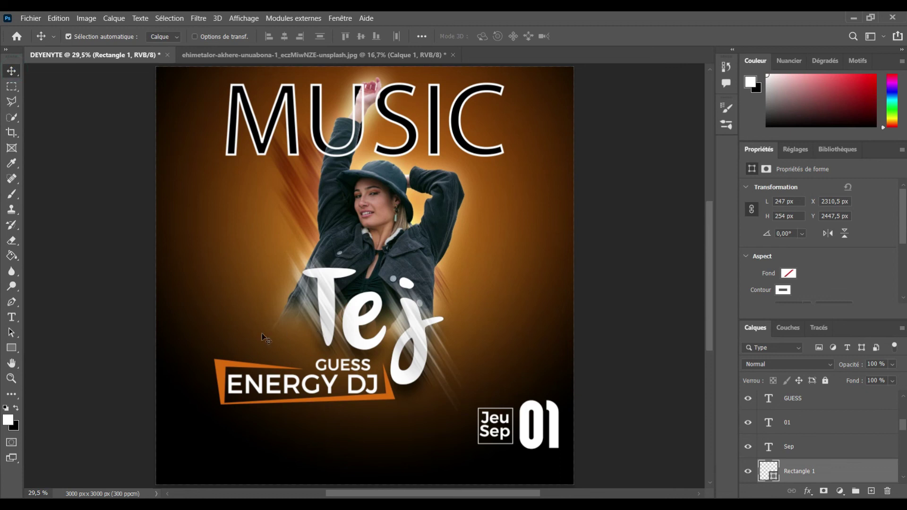
left_click(11, 317)
Add a centred three-line 5 pt Lorem ipsum paragraph below ENERGY DJ.
mouse_move(274, 423)
left_mouse_down()
mouse_move(370, 468)
mouse_move(446, 467)
left_mouse_up()
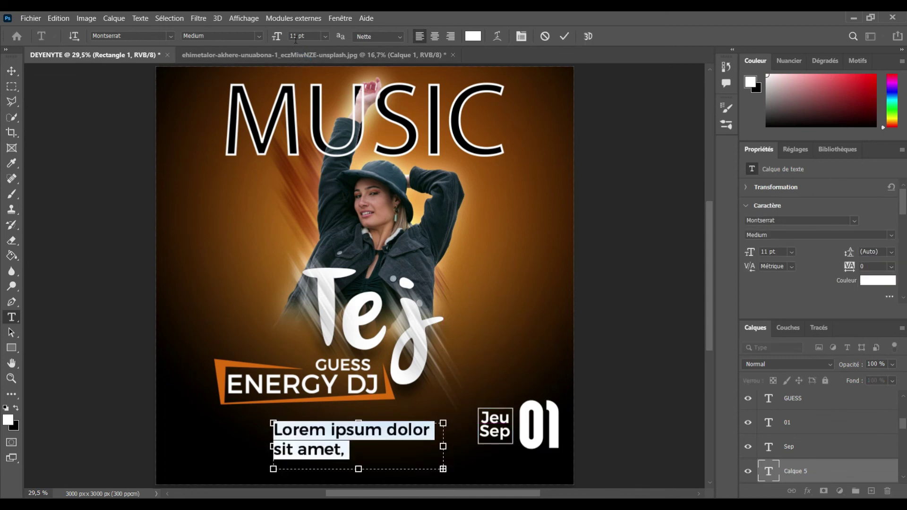
left_click(295, 36)
type("5")
key("Return")
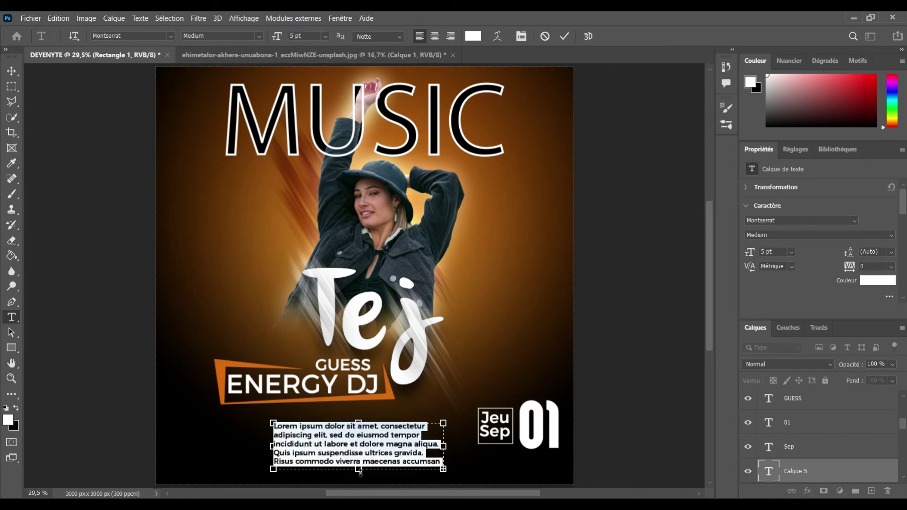
left_click_drag(359, 469, 366, 450)
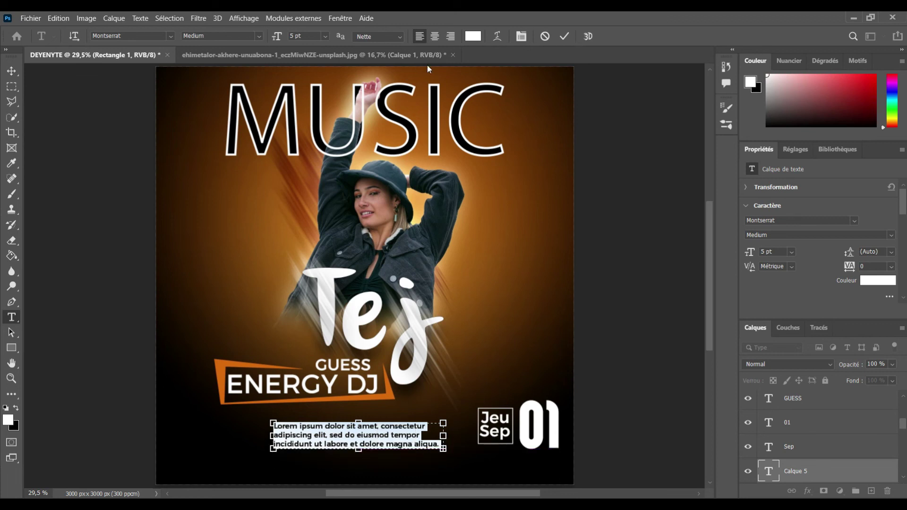
left_click(436, 36)
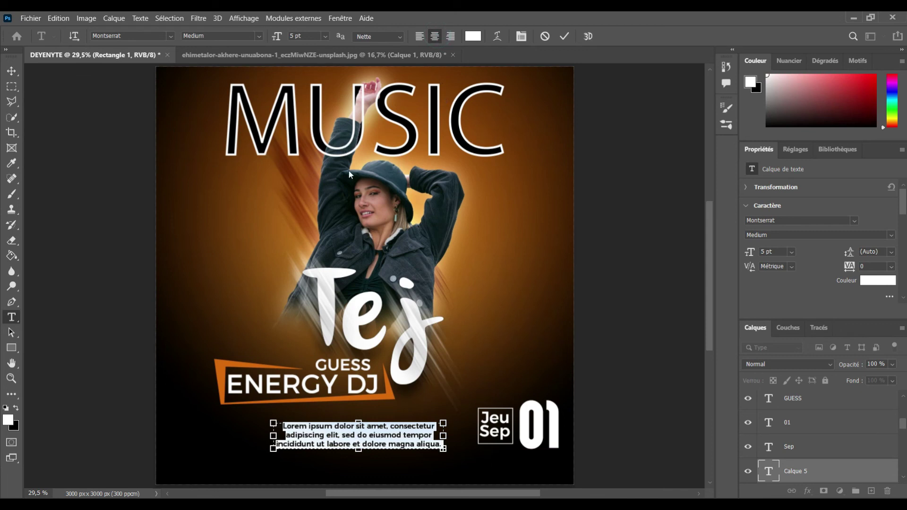
left_click(562, 38)
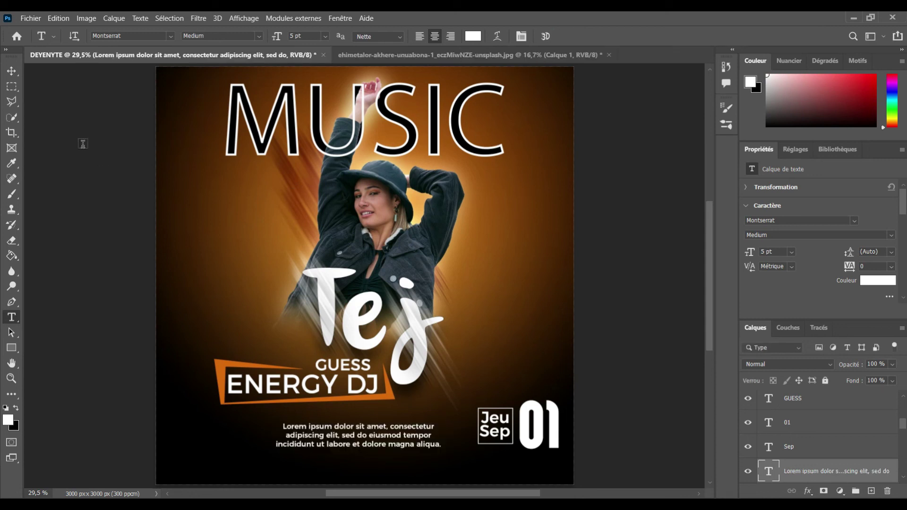
left_click(12, 71)
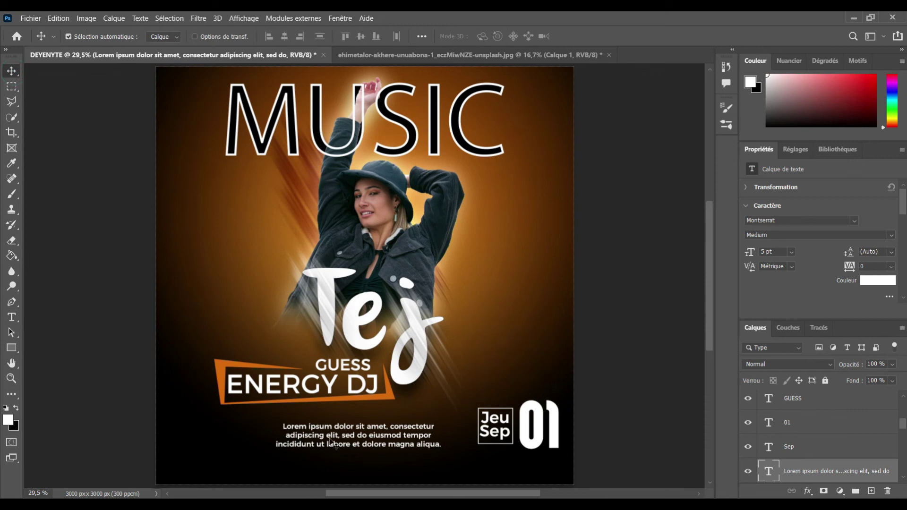
left_click_drag(404, 431, 414, 430)
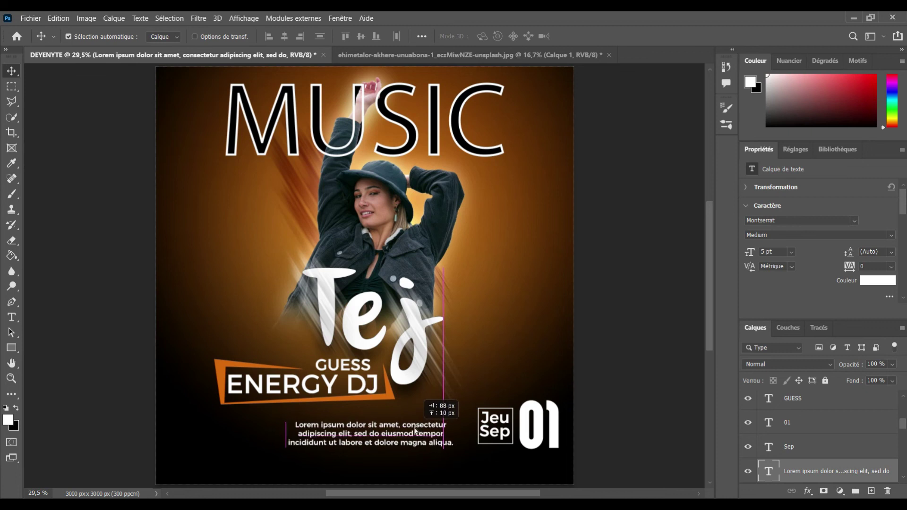
mouse_move(415, 430)
left_mouse_down()
mouse_move(416, 458)
mouse_move(415, 431)
left_mouse_up()
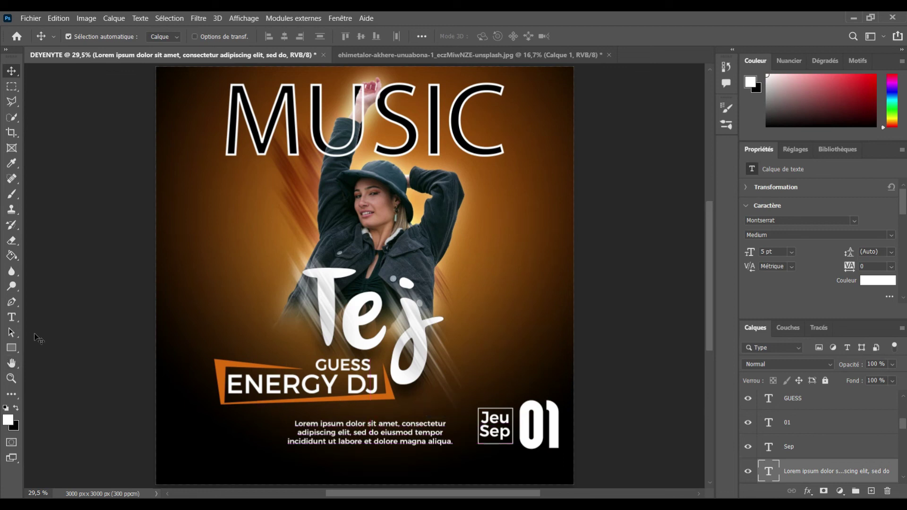
Draw a white full-width rectangle bar and align it along the poster's bottom edge.
left_click(12, 348)
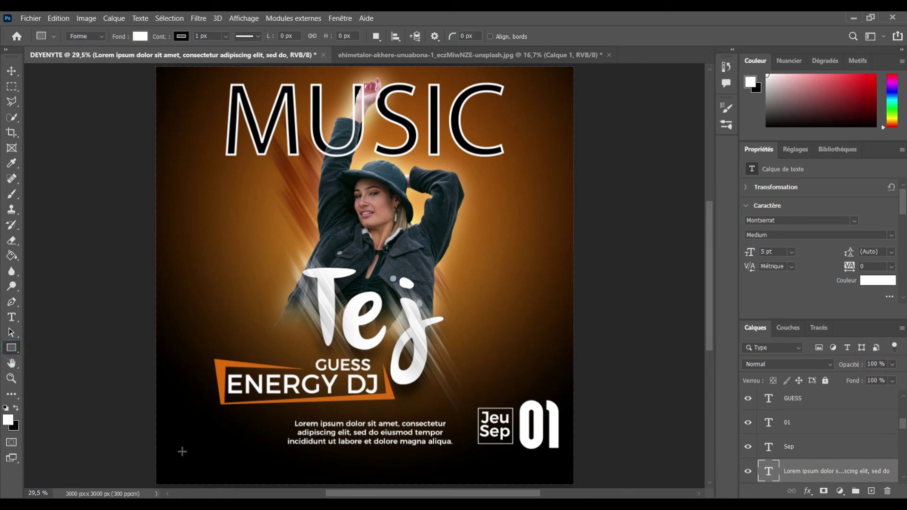
left_click_drag(157, 462, 597, 478)
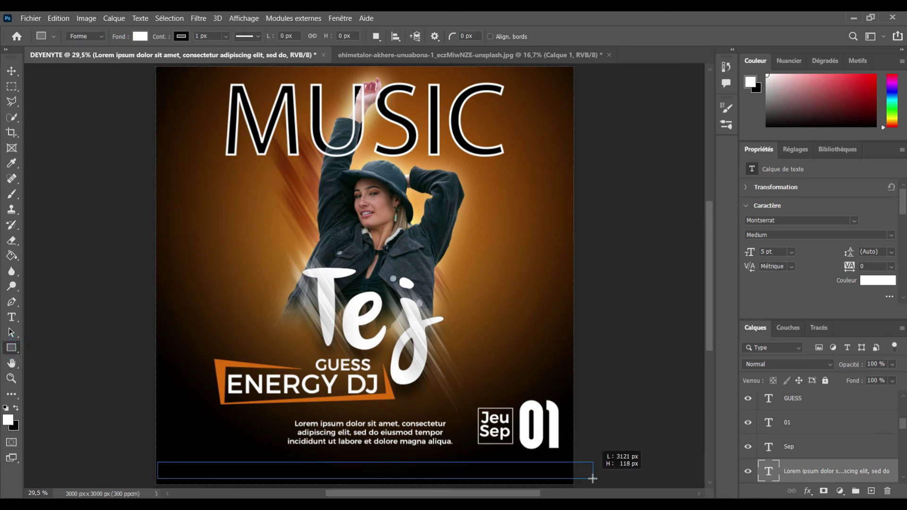
left_click_drag(596, 477, 590, 476)
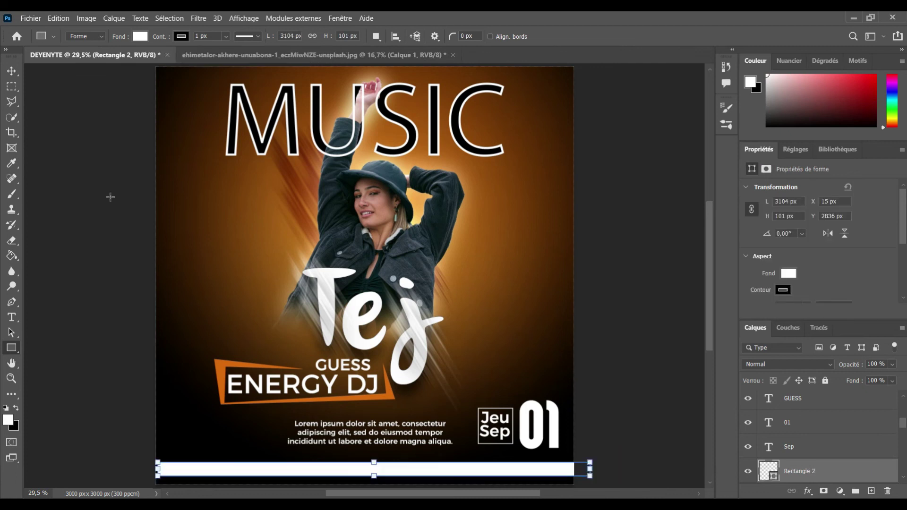
left_click(12, 71)
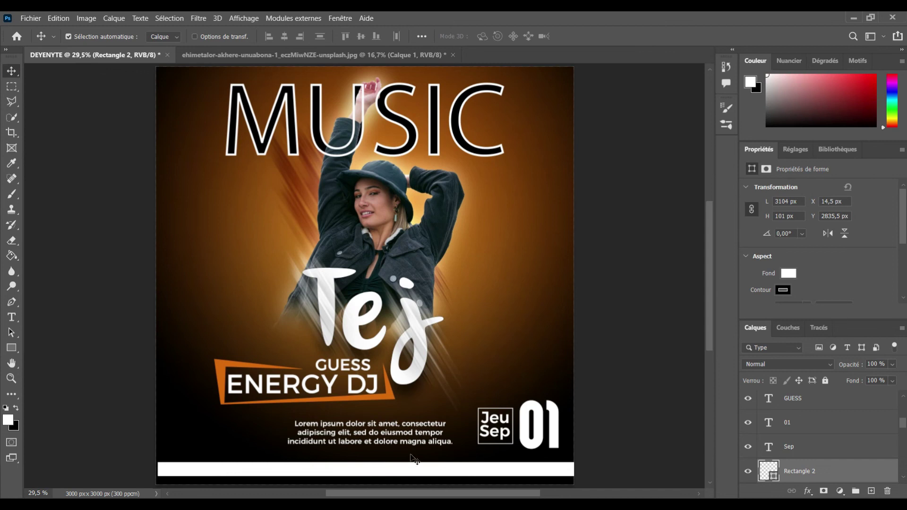
left_click_drag(396, 472, 397, 472)
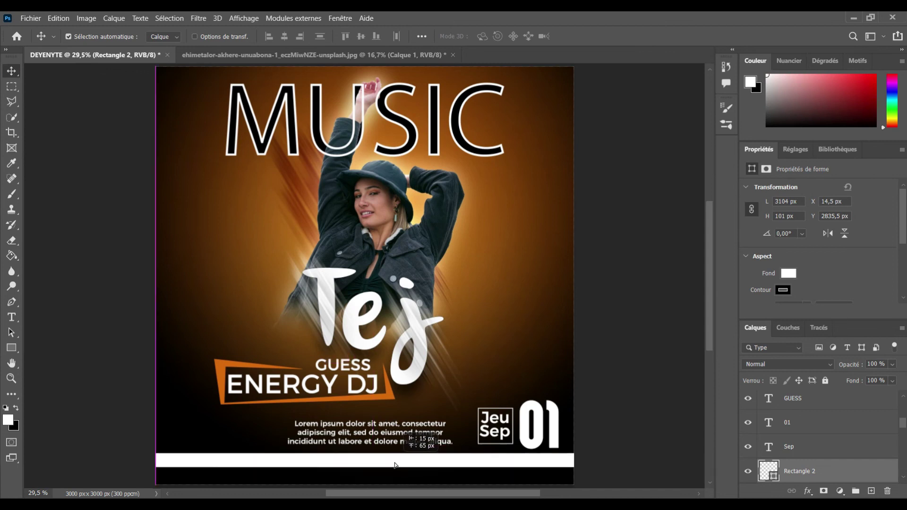
left_click_drag(396, 472, 379, 453)
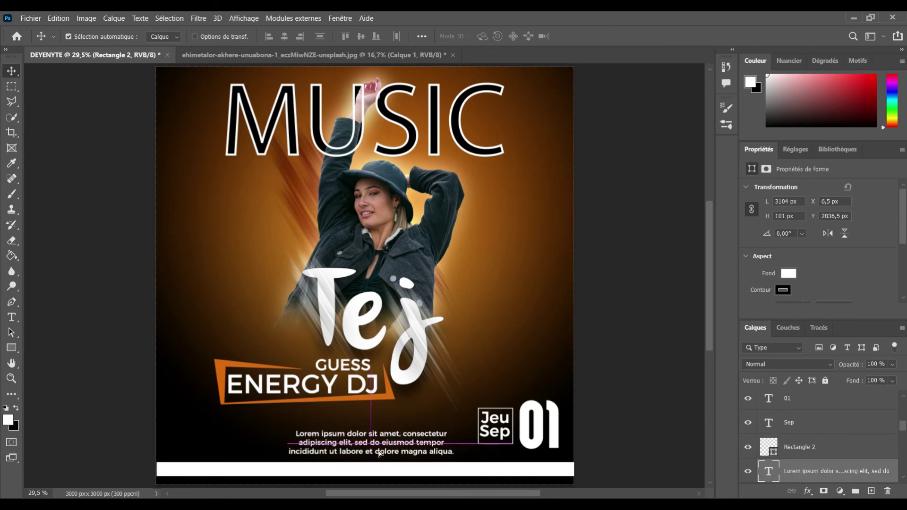
Add a Normal-mode drop shadow to the orange ENERGY DJ banner layer.
left_click(370, 402)
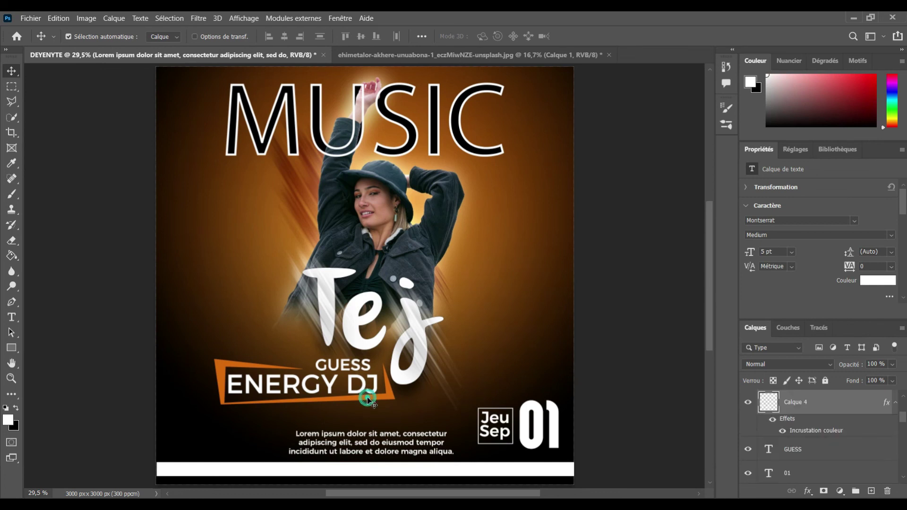
double_click(867, 413)
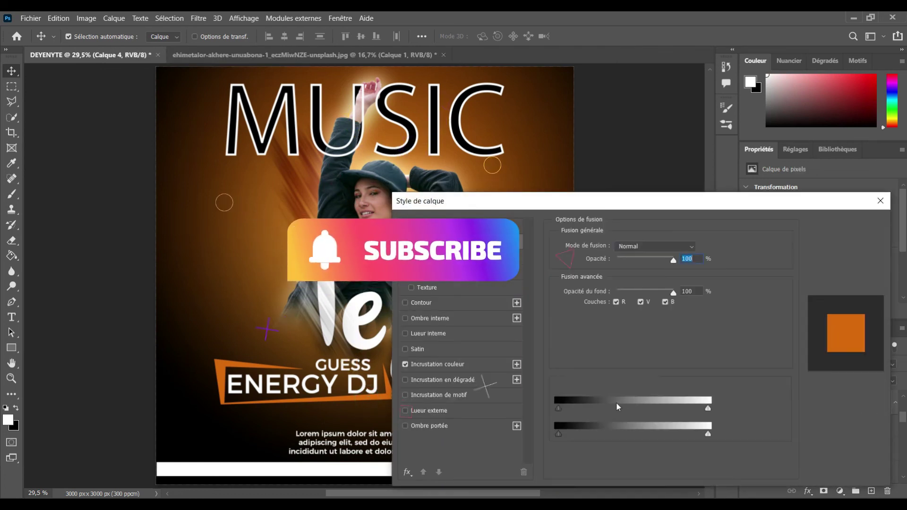
left_click(454, 426)
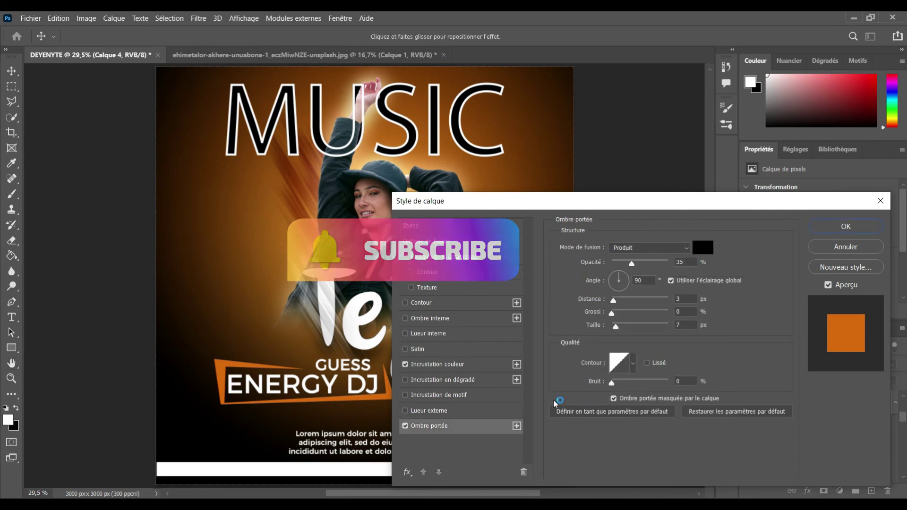
mouse_move(615, 326)
left_mouse_down()
mouse_move(641, 326)
mouse_move(637, 306)
left_mouse_up()
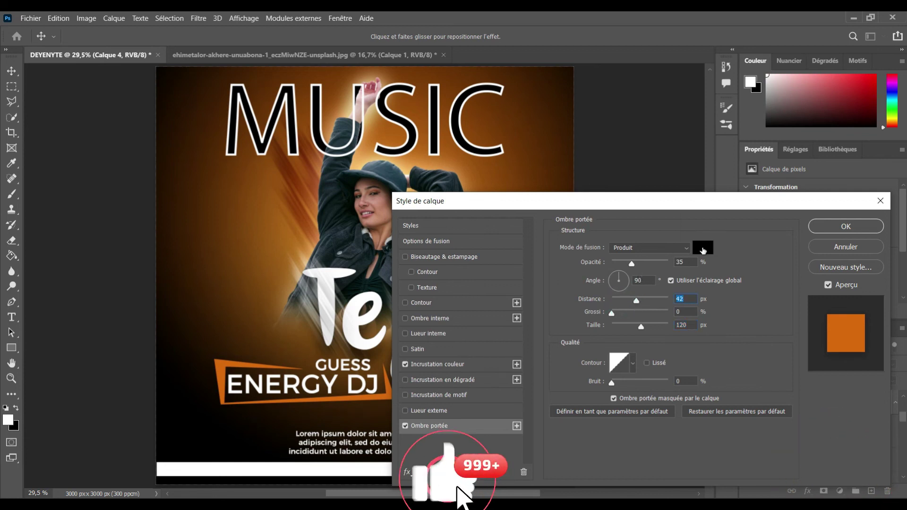
left_click(680, 248)
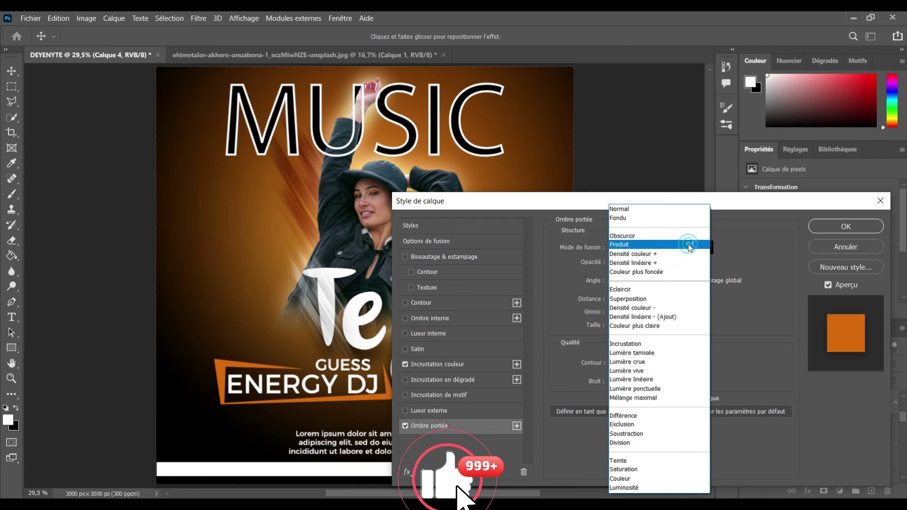
left_click(633, 209)
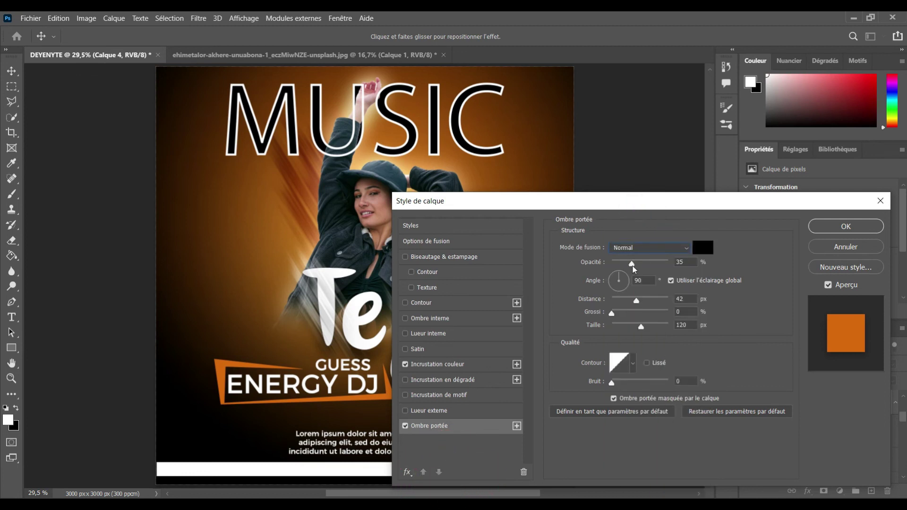
Set the banner shadow to 100% opacity, angle 140, 96 px distance, 120 px size.
left_click_drag(632, 263, 656, 263)
mouse_move(566, 202)
left_mouse_down()
mouse_move(671, 217)
mouse_move(645, 217)
left_mouse_up()
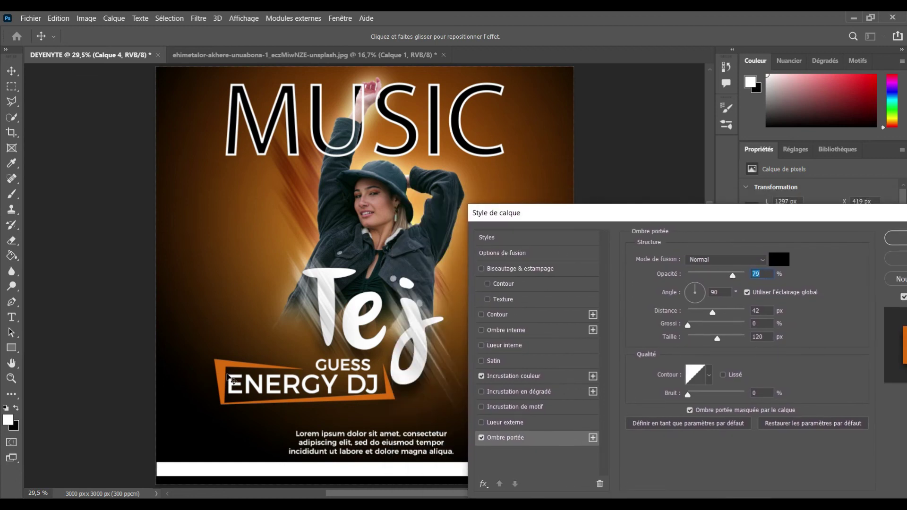
mouse_move(218, 370)
left_mouse_down()
mouse_move(245, 396)
mouse_move(235, 379)
left_mouse_up()
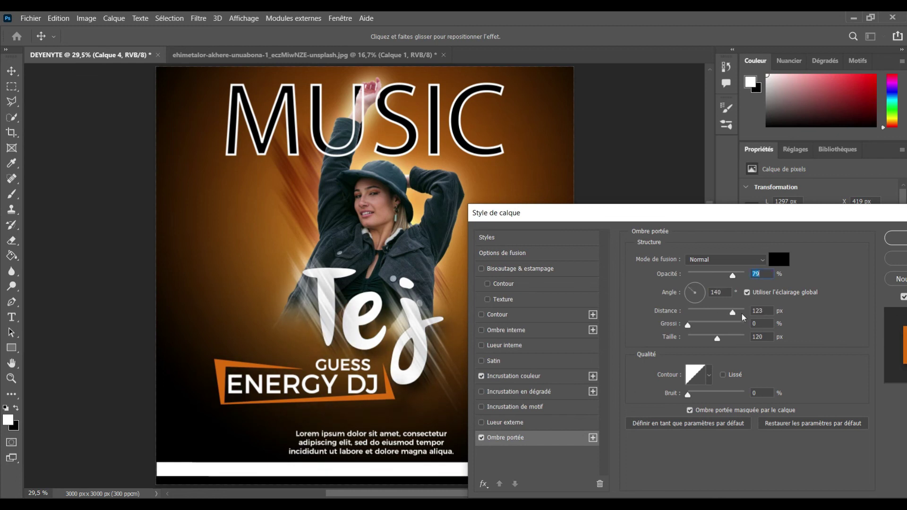
left_click_drag(735, 313, 730, 313)
left_click_drag(738, 275, 745, 275)
left_click_drag(654, 219, 525, 198)
left_click(780, 219)
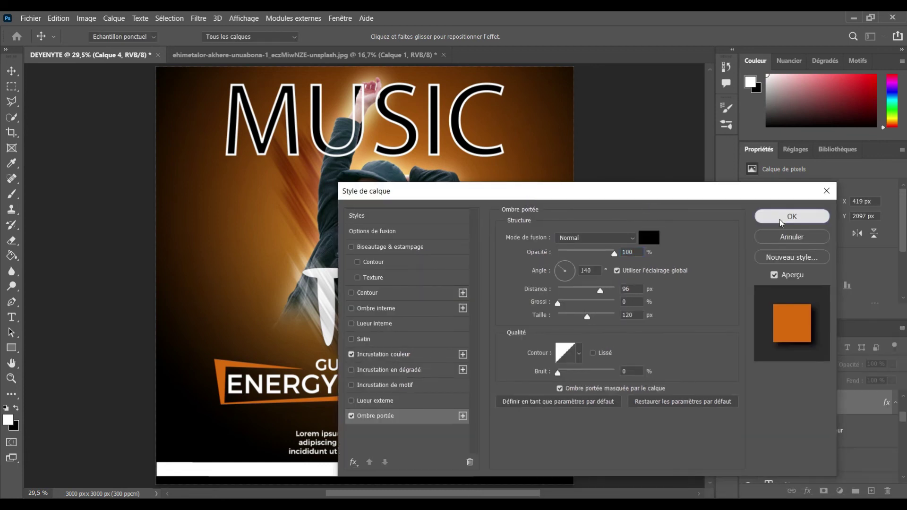